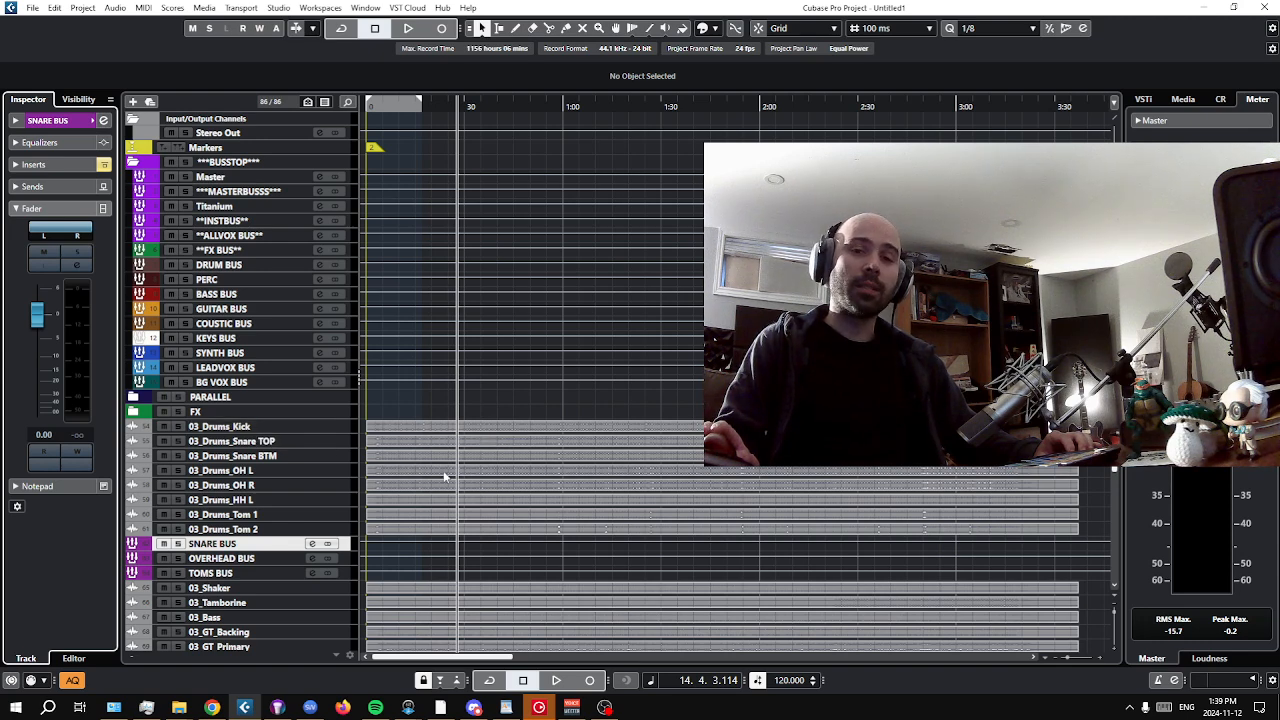
scroll(459, 362, "down", 3)
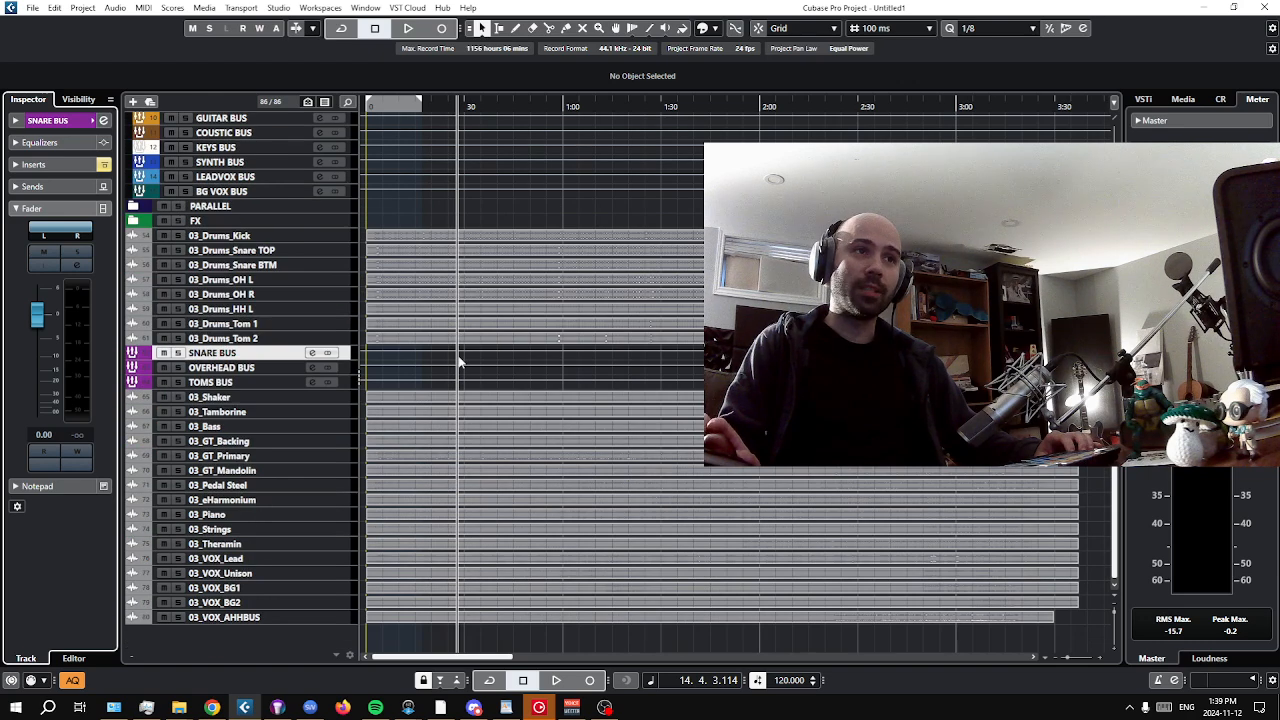
scroll(459, 362, "up", 3)
scroll(459, 362, "down", 3)
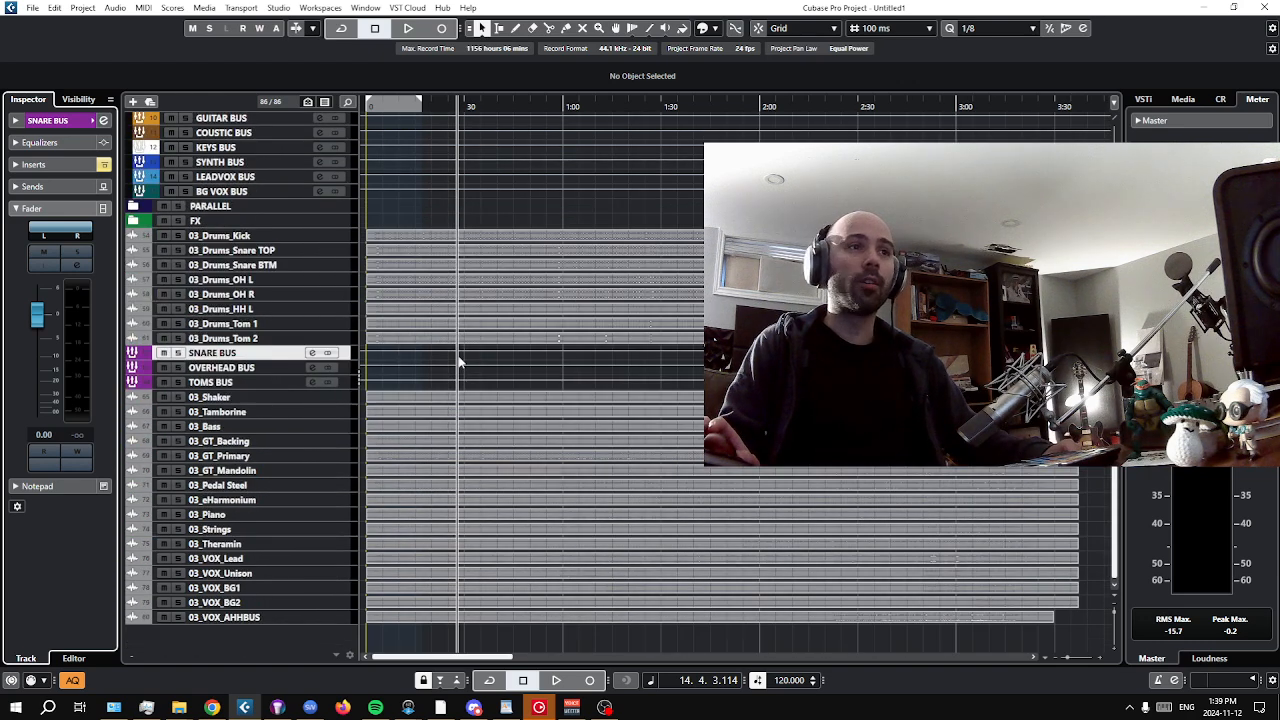
scroll(459, 362, "up", 3)
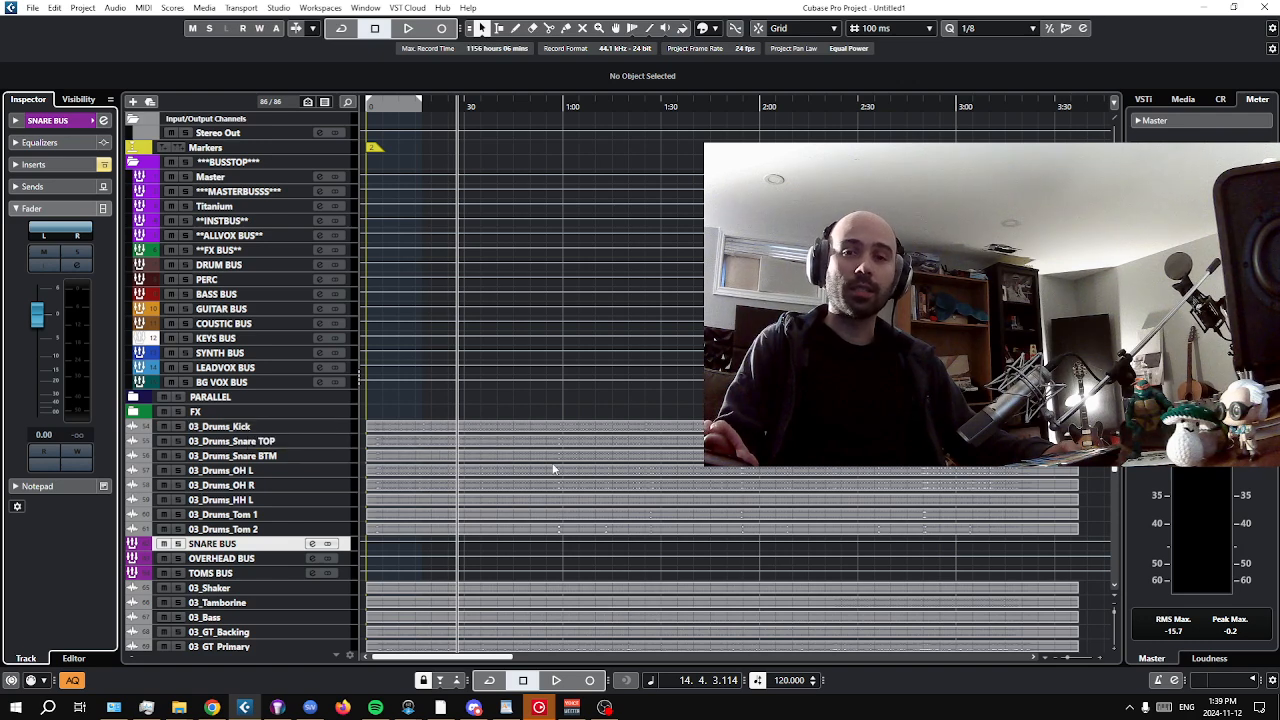
scroll(534, 426, "down", 4)
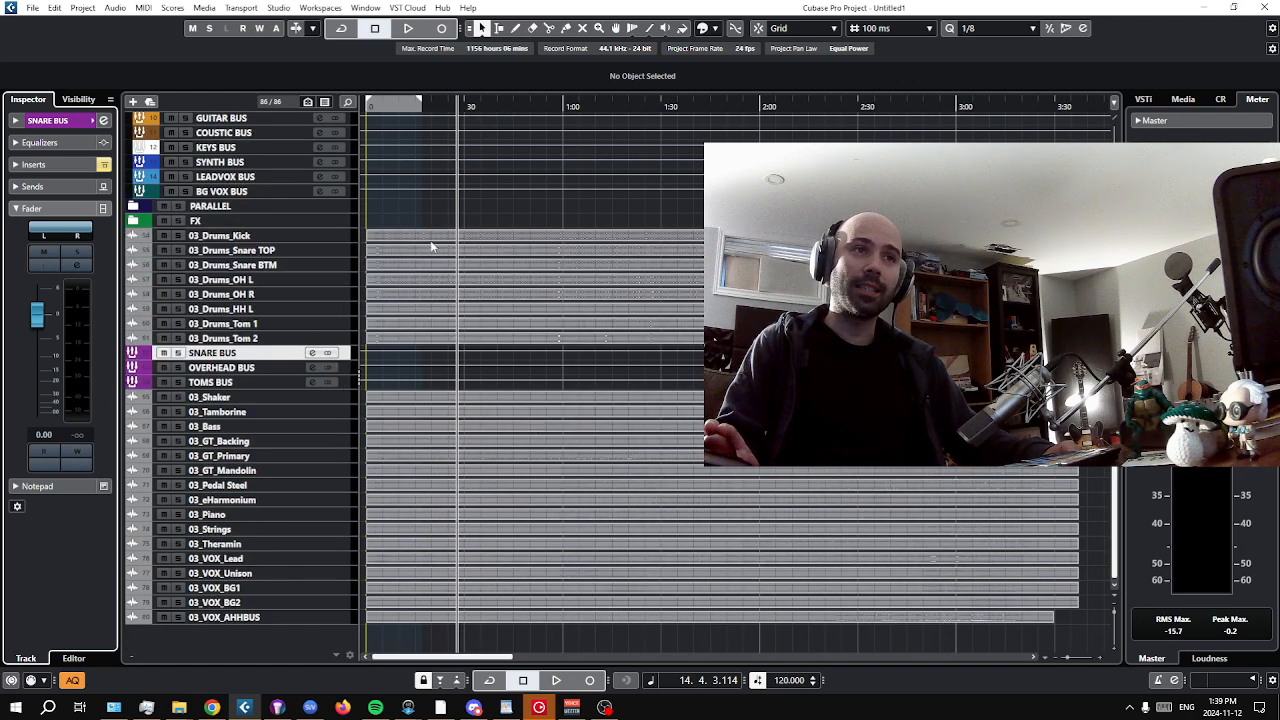
scroll(486, 410, "up", 4)
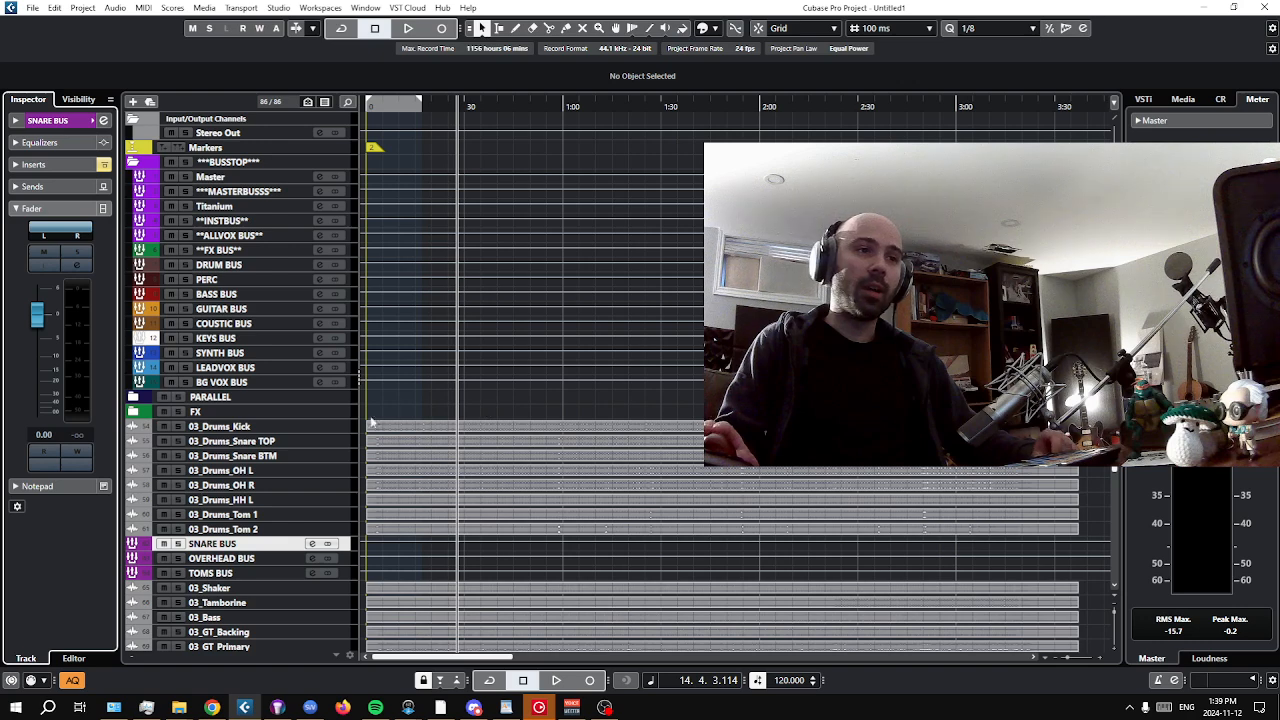
Select all eight drum tracks, from 03_Drums_Kick through 03_Drums_Tom 2.
left_click(225, 427)
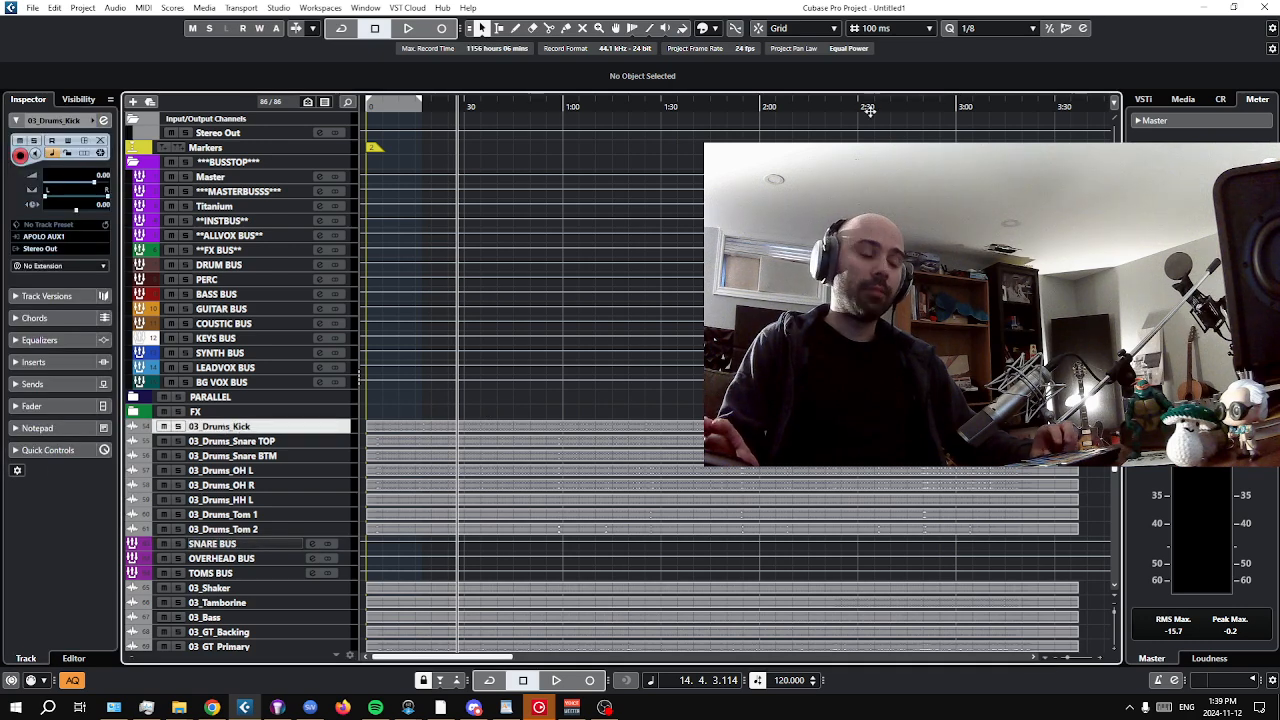
key("shift+Down")
key("shift+Down")
key("shift+Down")
key("shift+Down")
key("shift+Down")
key("shift+Down")
key("shift+Down")
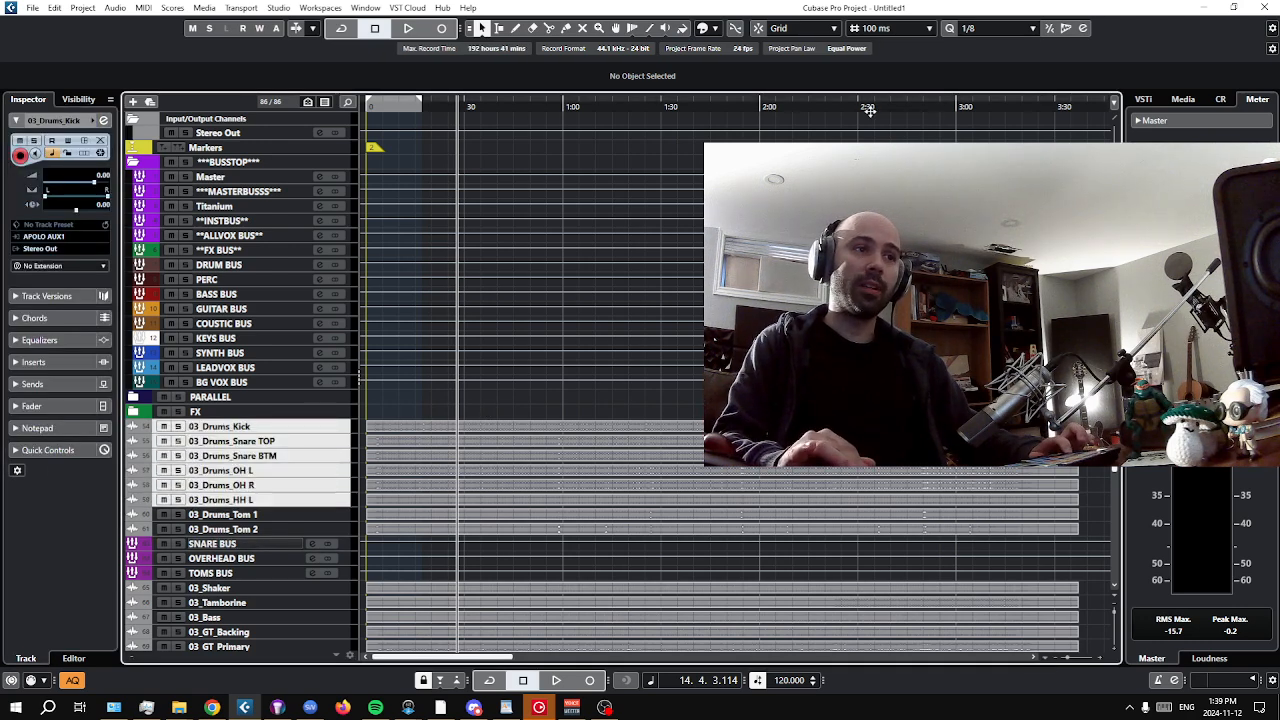
Check the Q-Link setting in the MixConsole and close the console again.
key("F3")
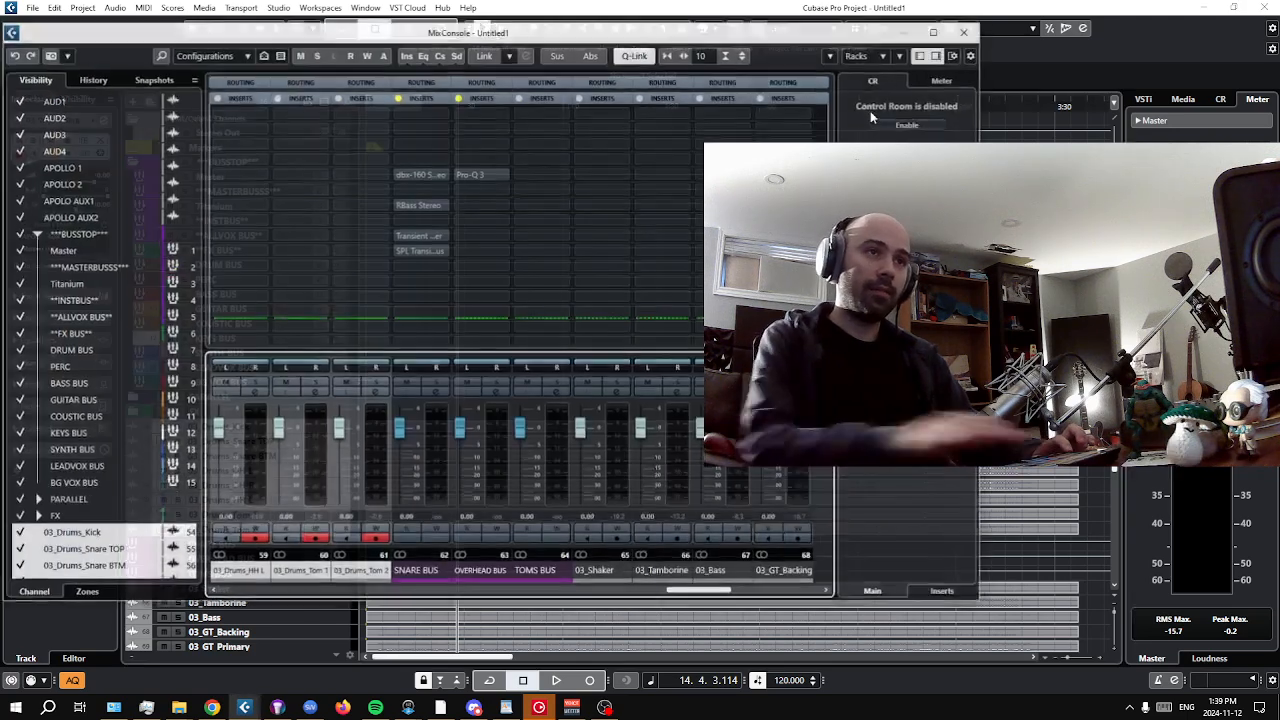
left_click_drag(638, 40, 549, 210)
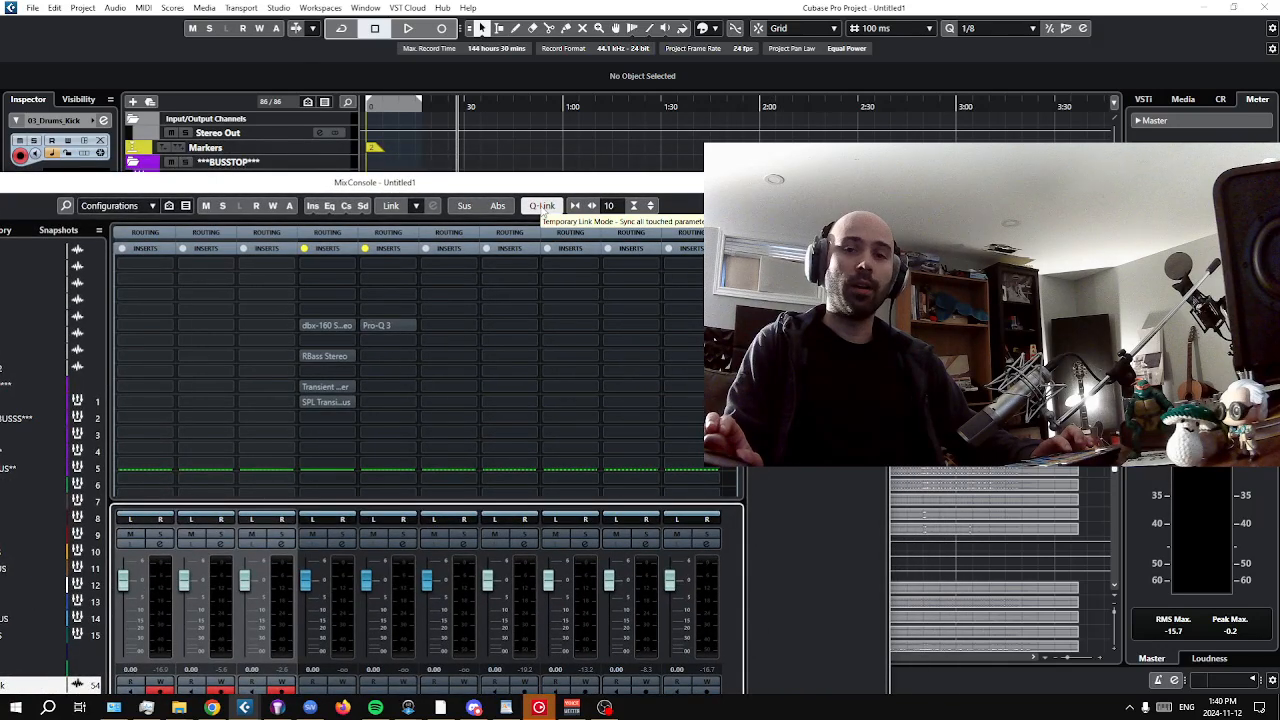
key("F3")
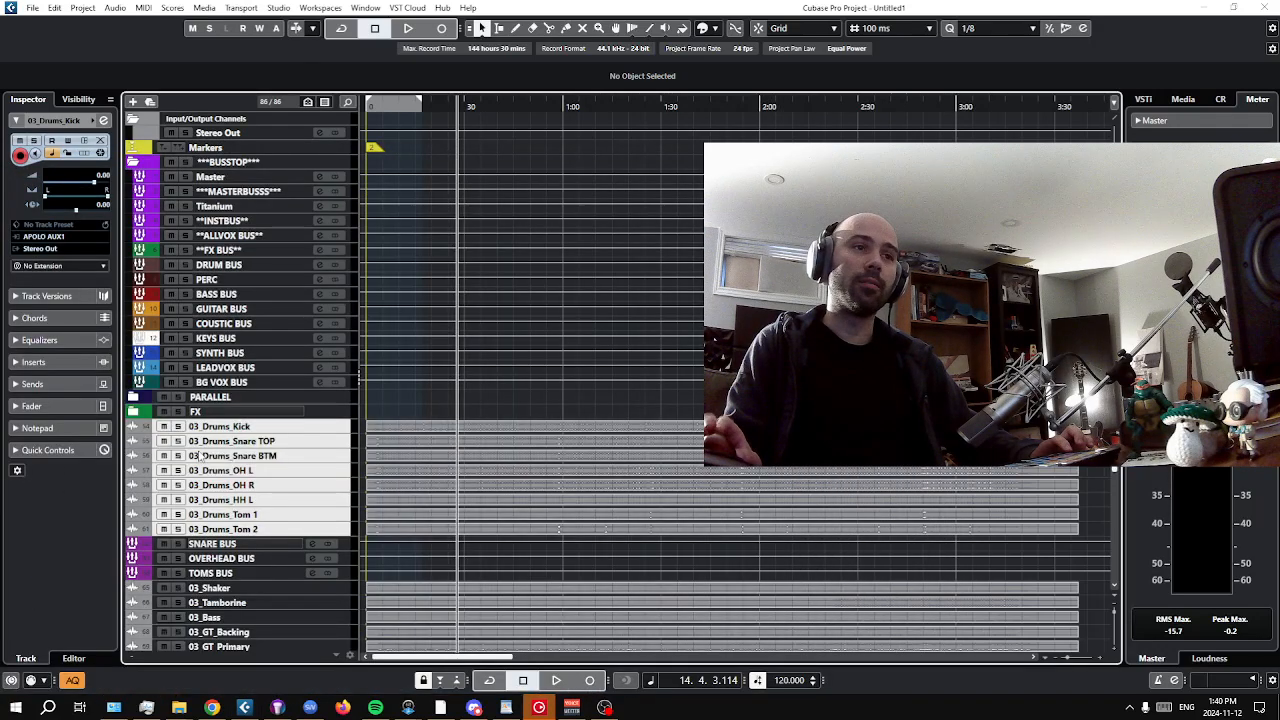
Route the output of the selected drum tracks to DRUM BUS and colour them the same muted reddish brown as that bus.
left_click(42, 250)
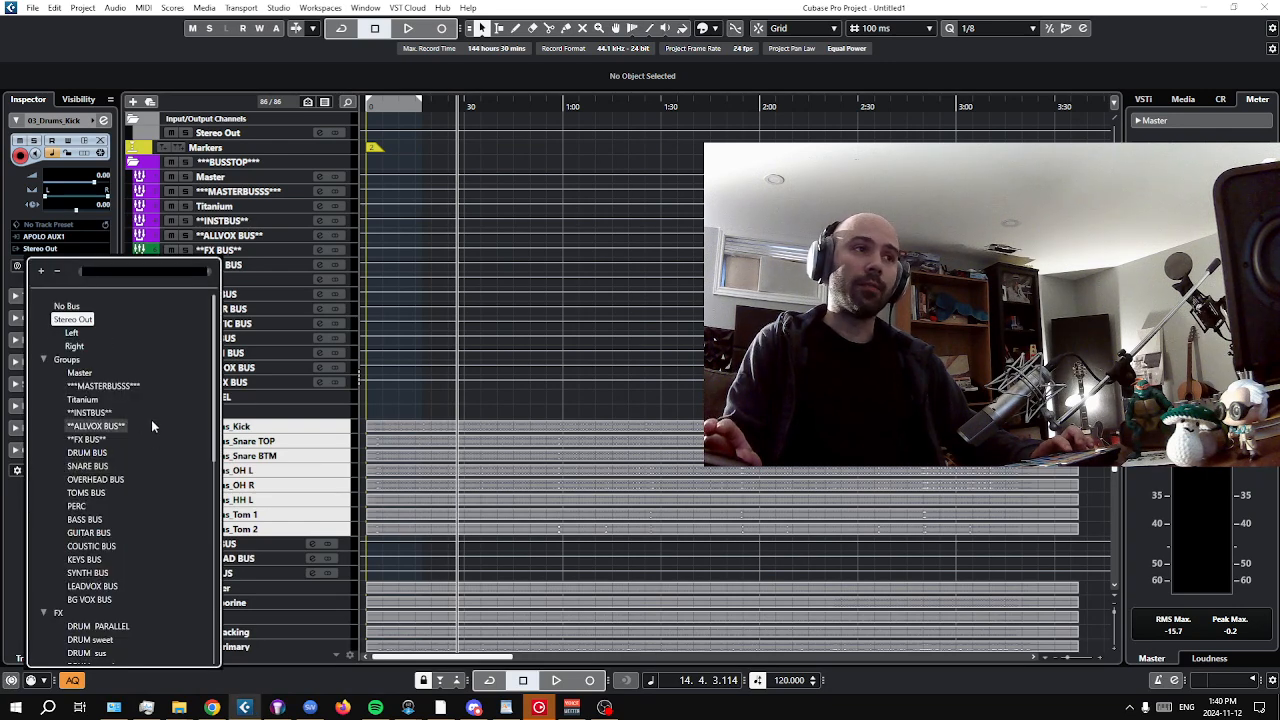
left_click(101, 453)
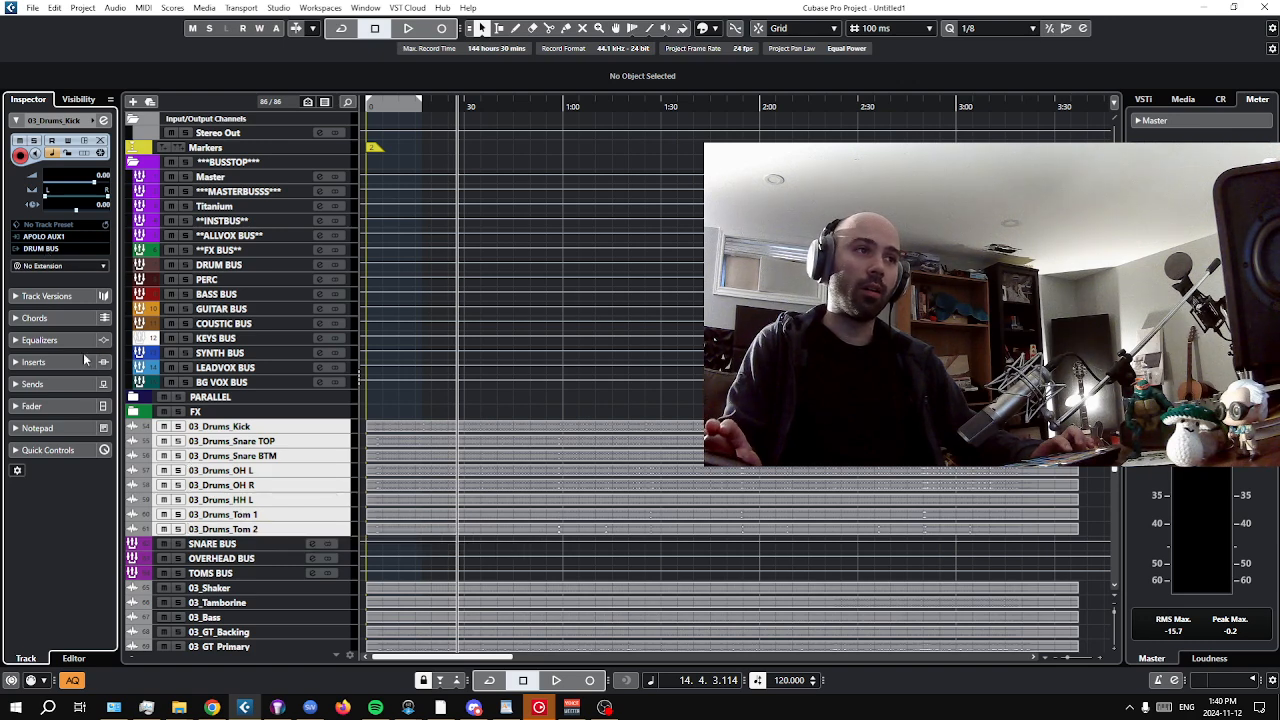
left_click(703, 31)
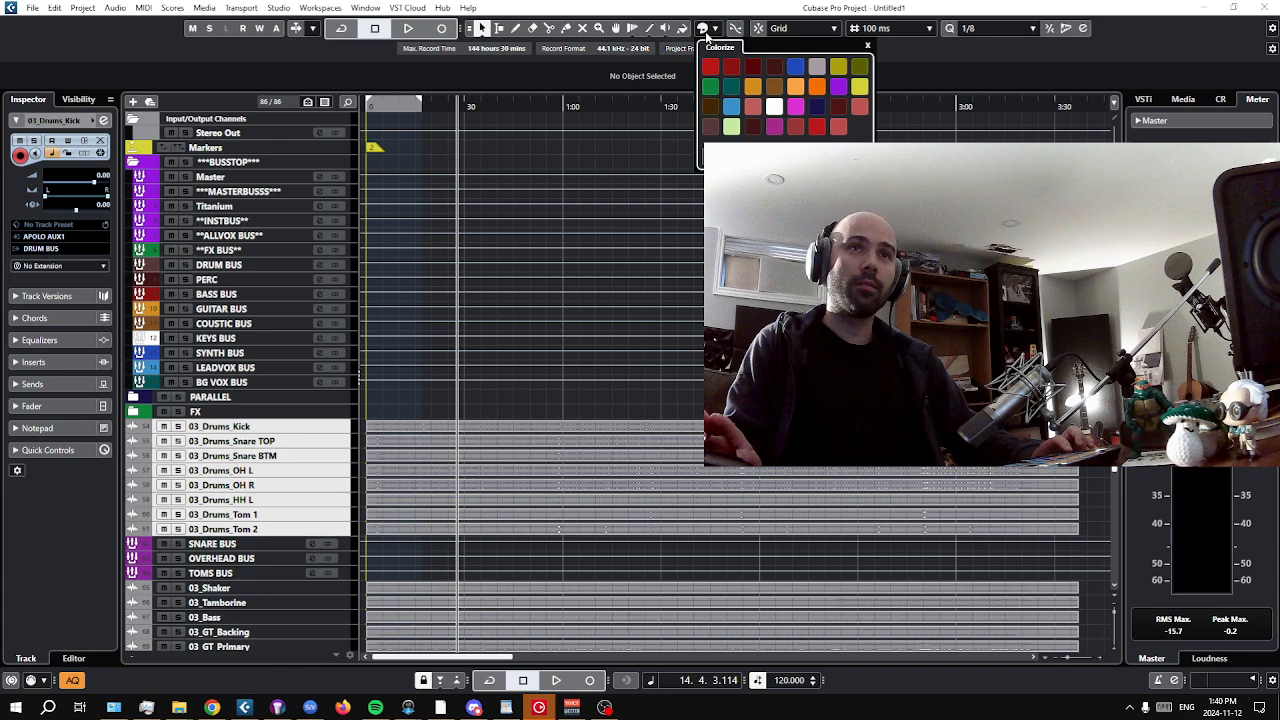
left_click(710, 126)
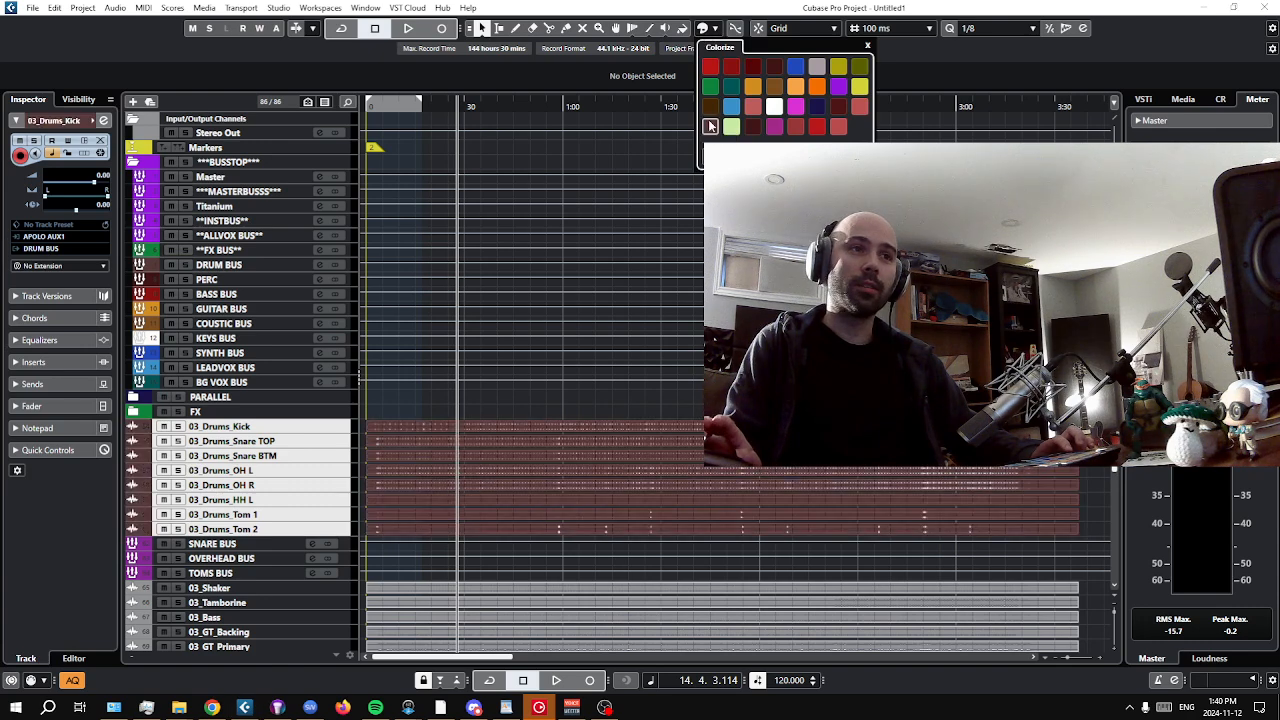
left_click(50, 522)
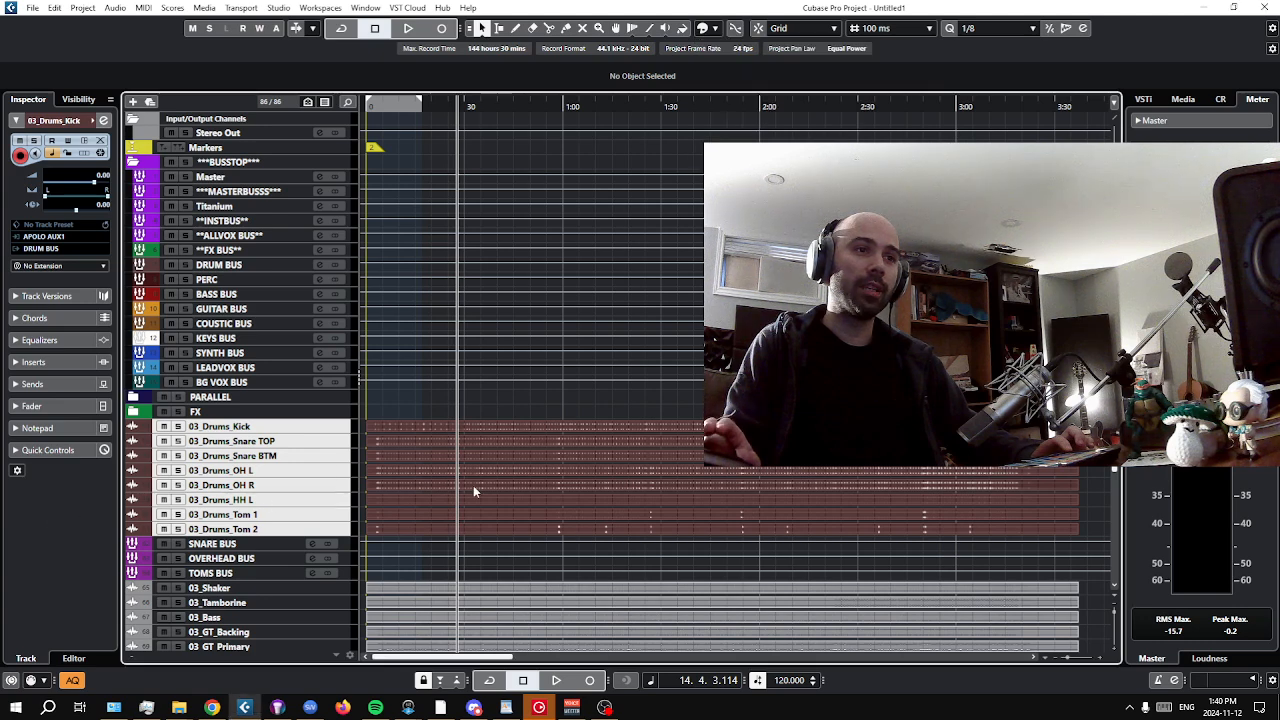
Solo DRUM BUS to check the drum routing, inspect the bus's inserts, and turn the solo off.
scroll(525, 490, "down", 3)
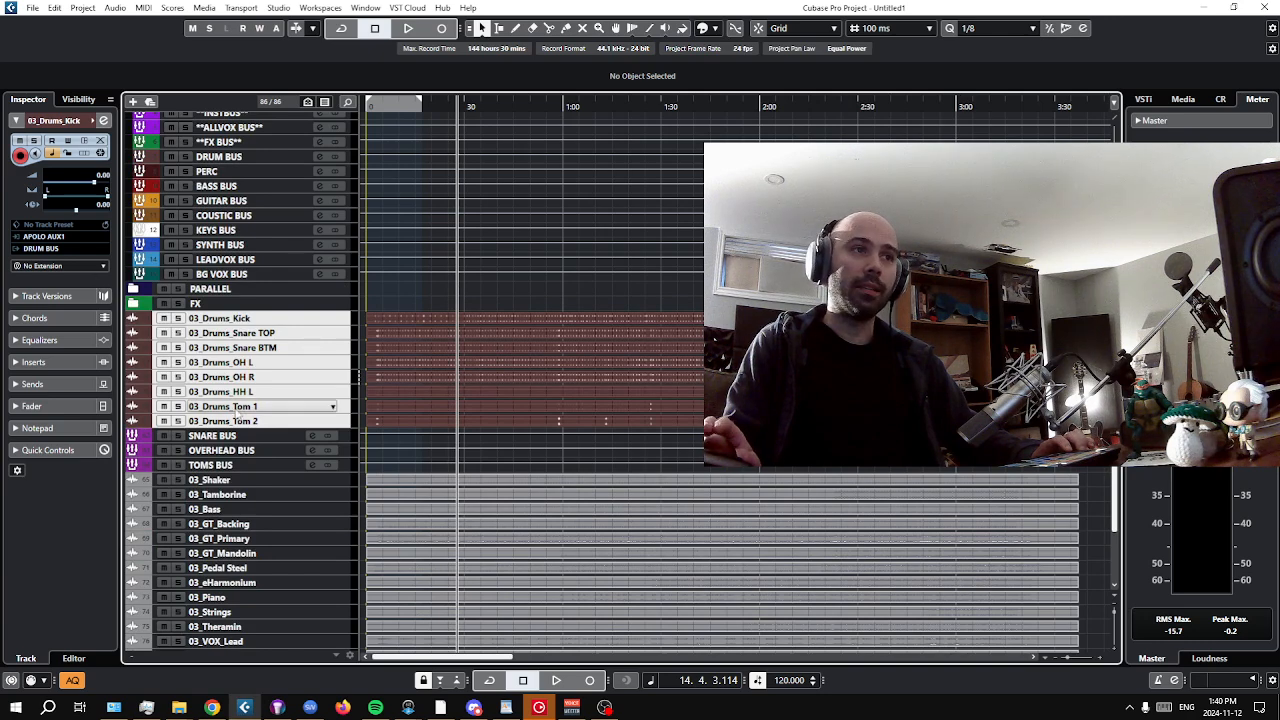
scroll(372, 410, "up", 3)
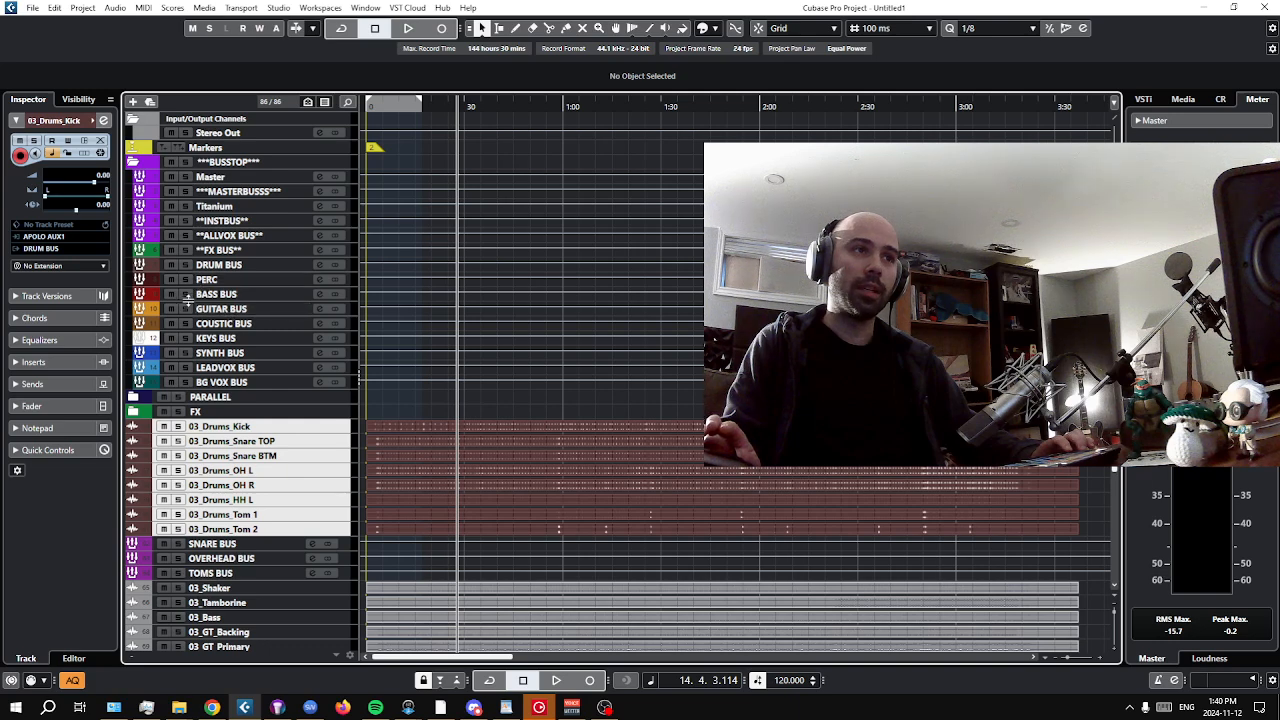
left_click(186, 264)
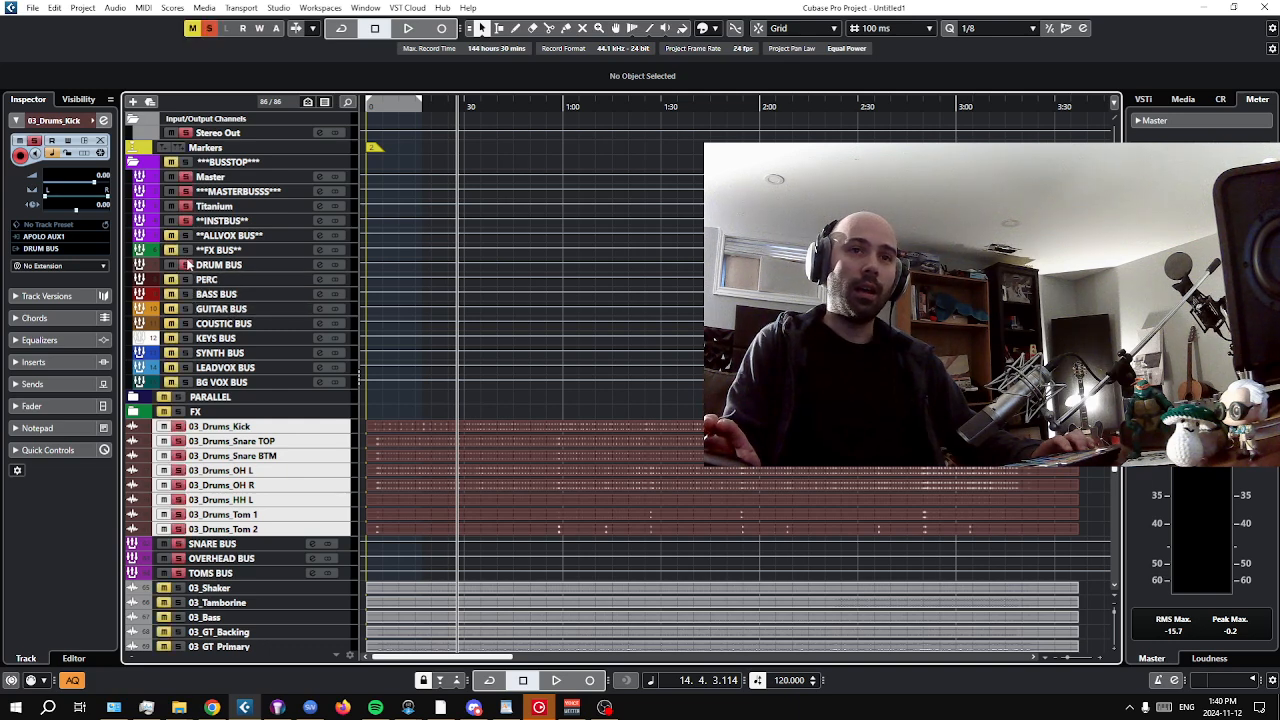
left_click(55, 362)
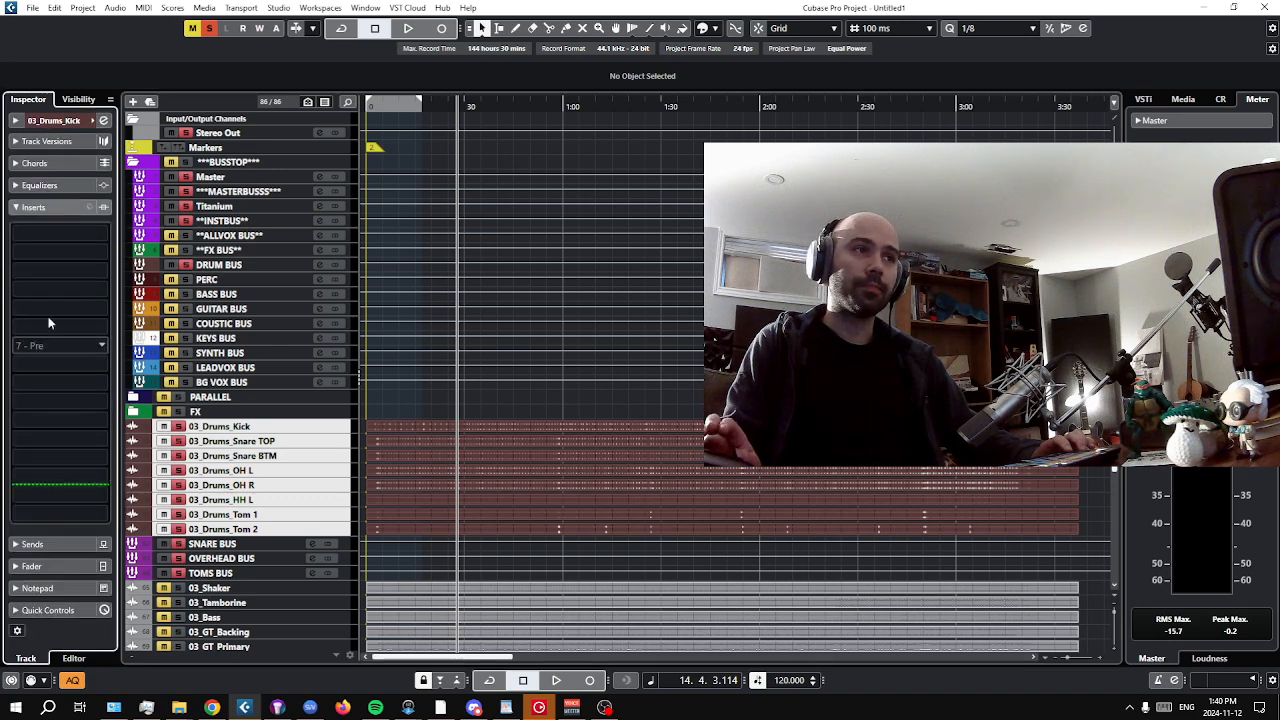
left_click(219, 264)
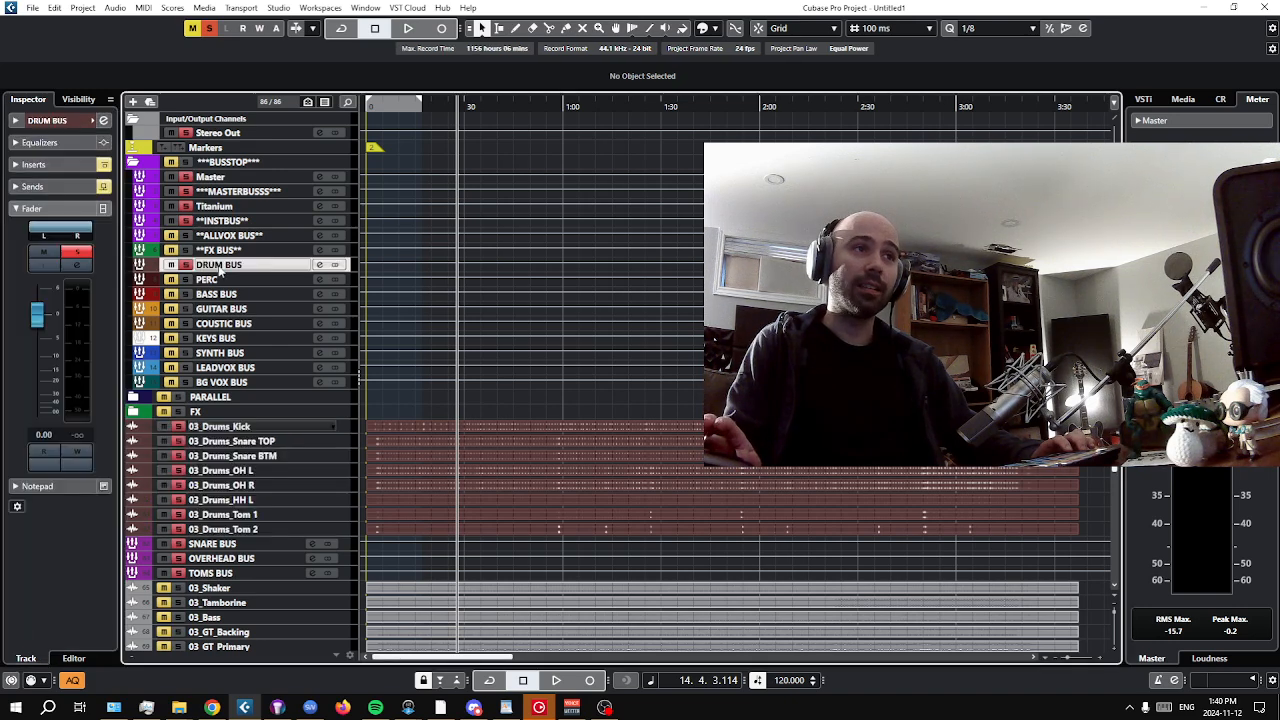
left_click(75, 166)
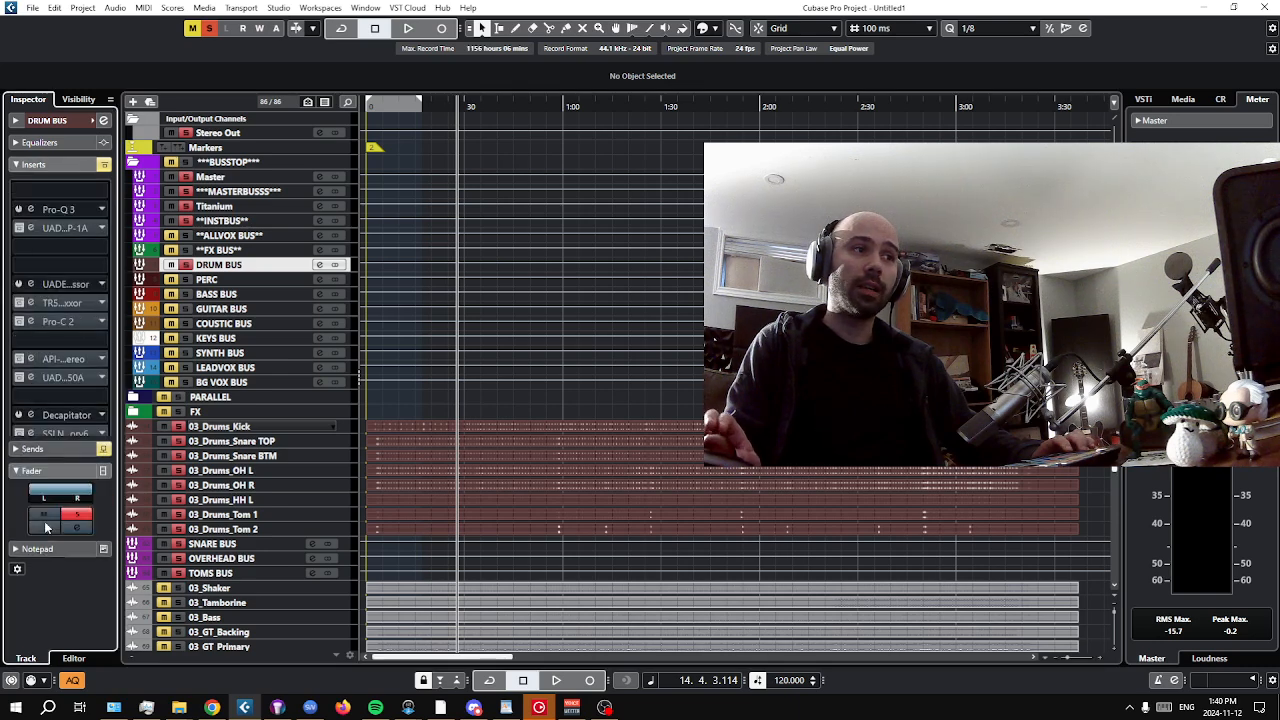
left_click(20, 333)
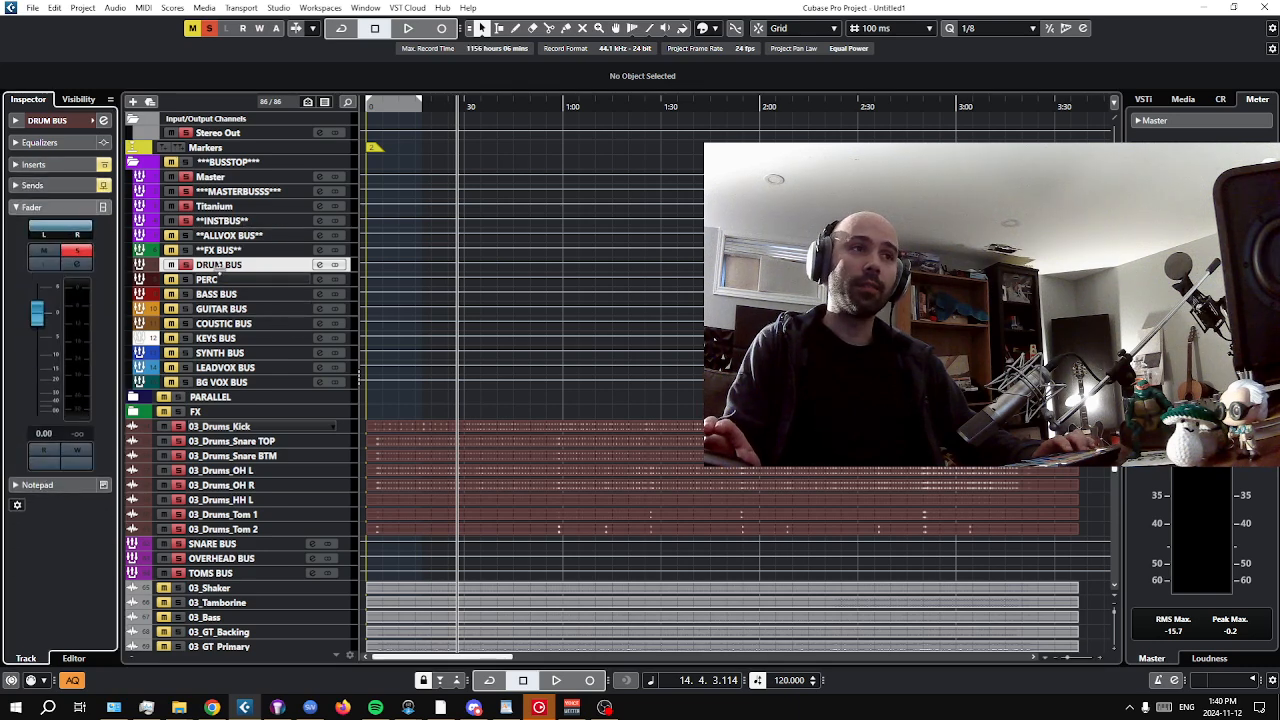
left_click(185, 264)
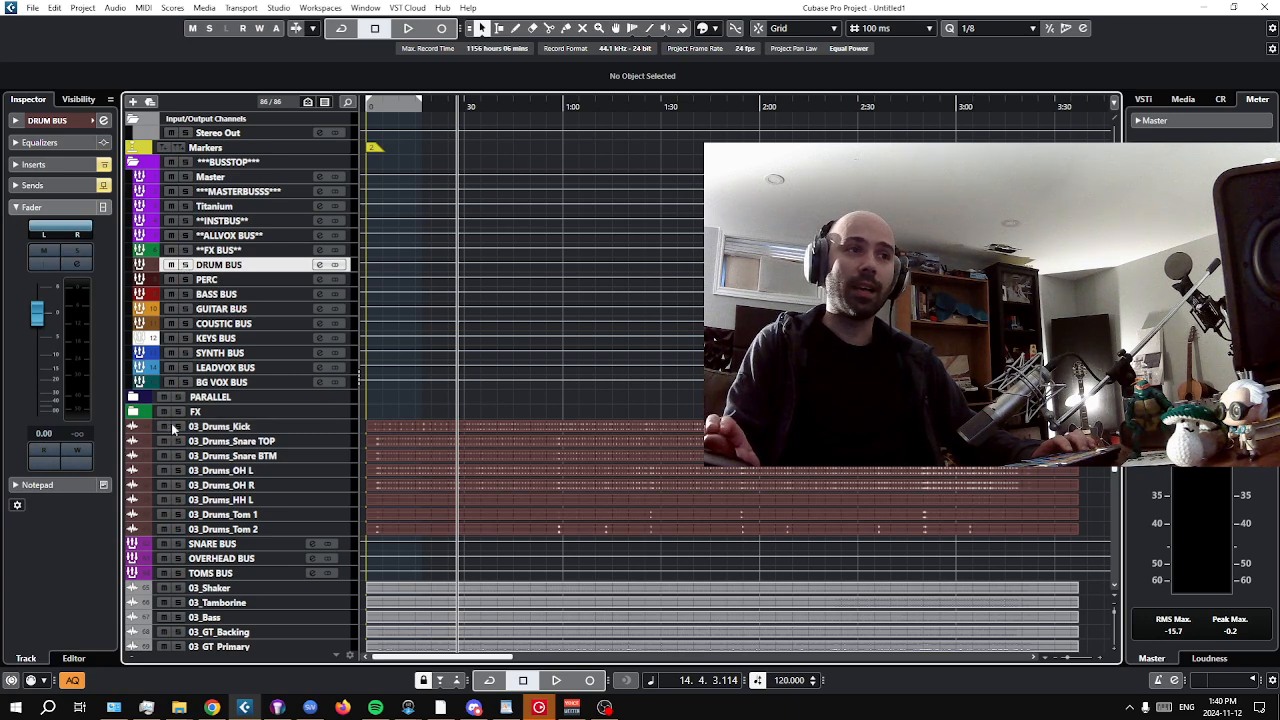
Select the 03_Shaker and 03_Tamborine tracks and set their output to Stereo Out.
scroll(668, 468, "down", 4)
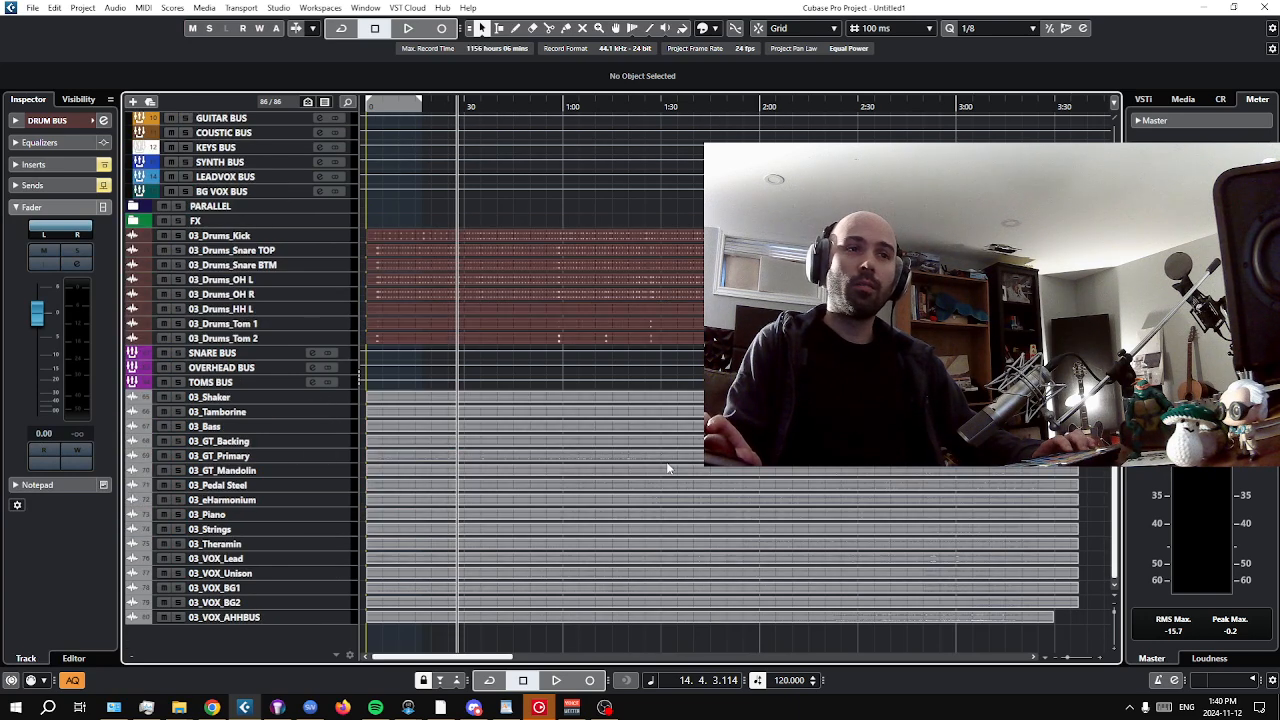
left_click(232, 399)
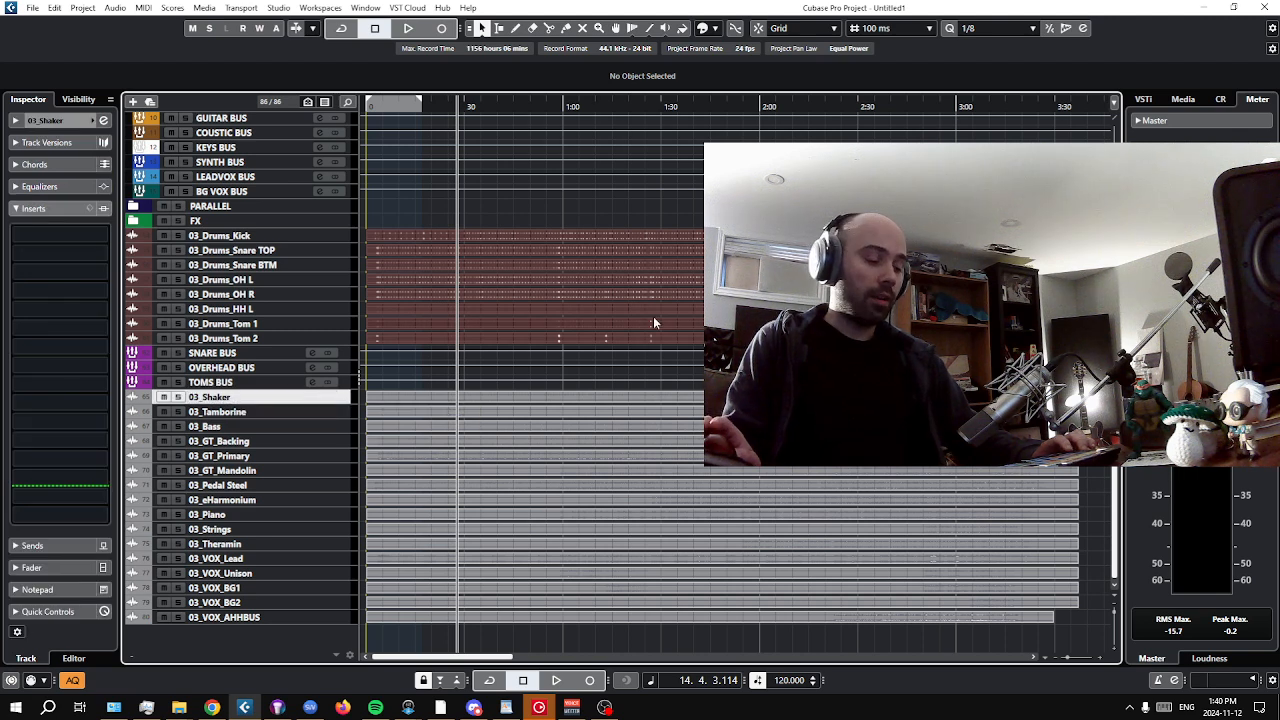
key("shift+Down")
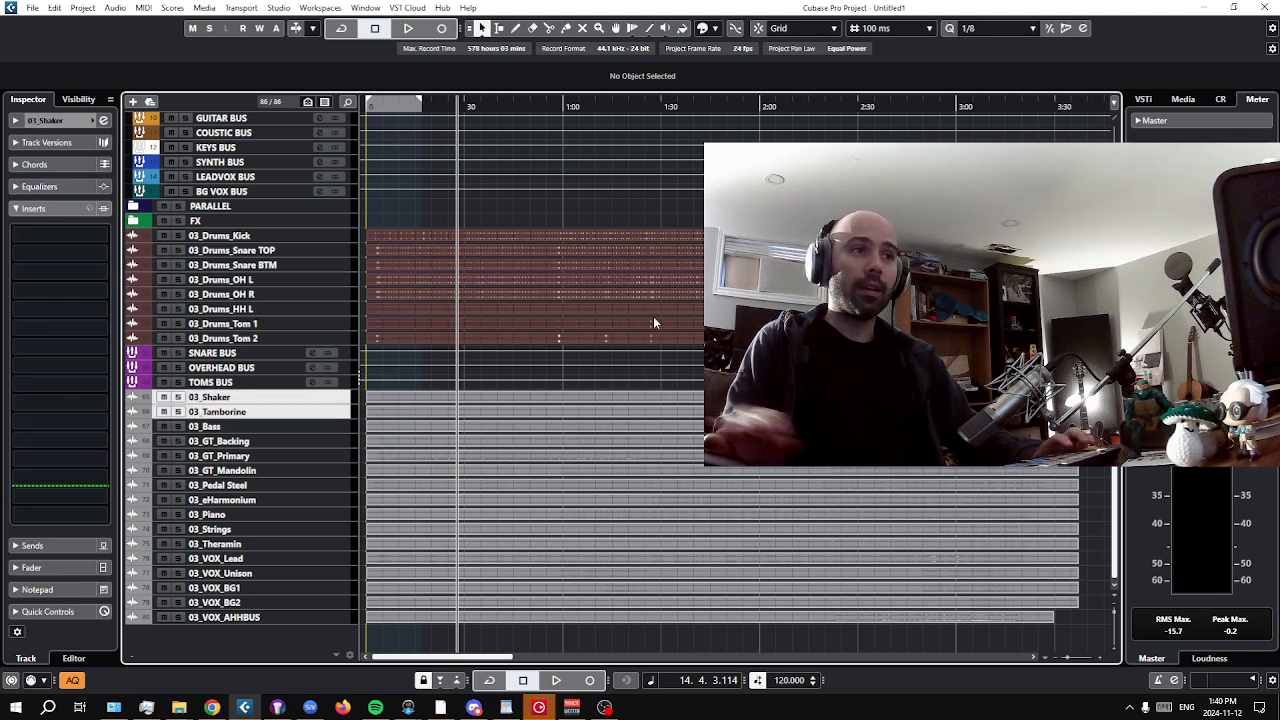
left_click(45, 120)
left_click(32, 252)
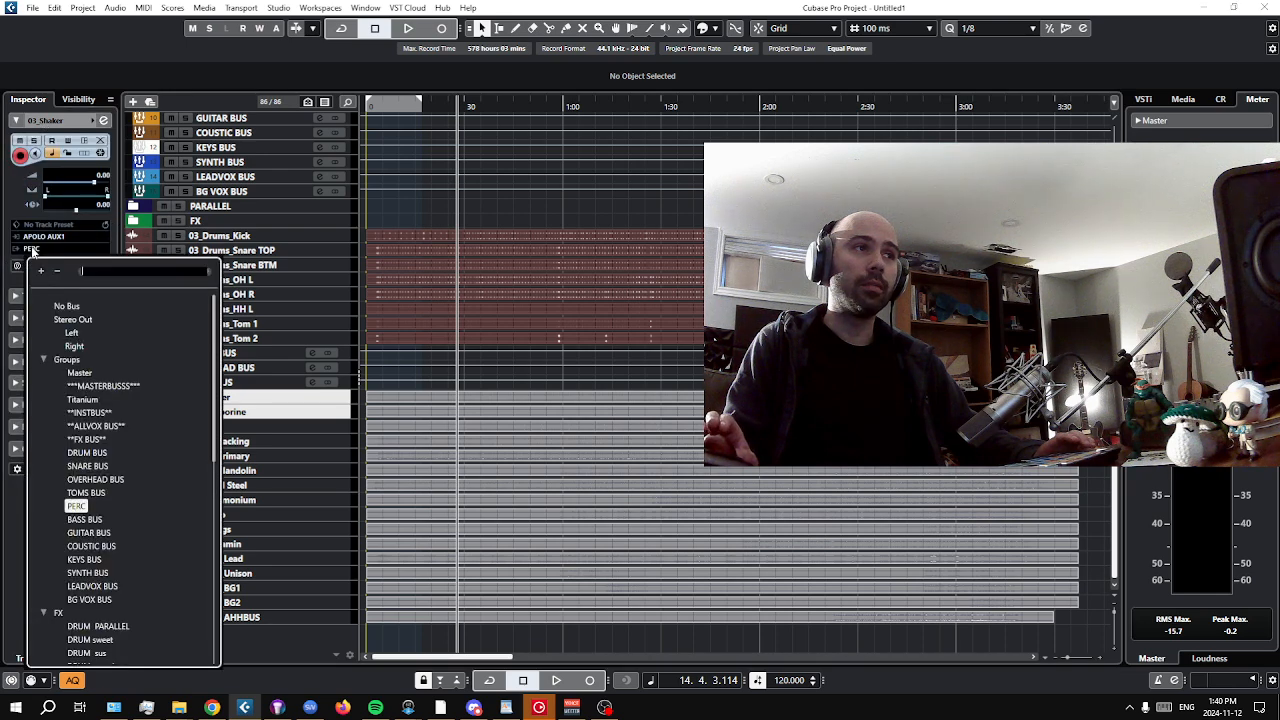
left_click(70, 318)
Search the output destinations for PERC, route the shaker and tambourine tracks to it, and colour both tracks dark blue.
left_click(48, 249)
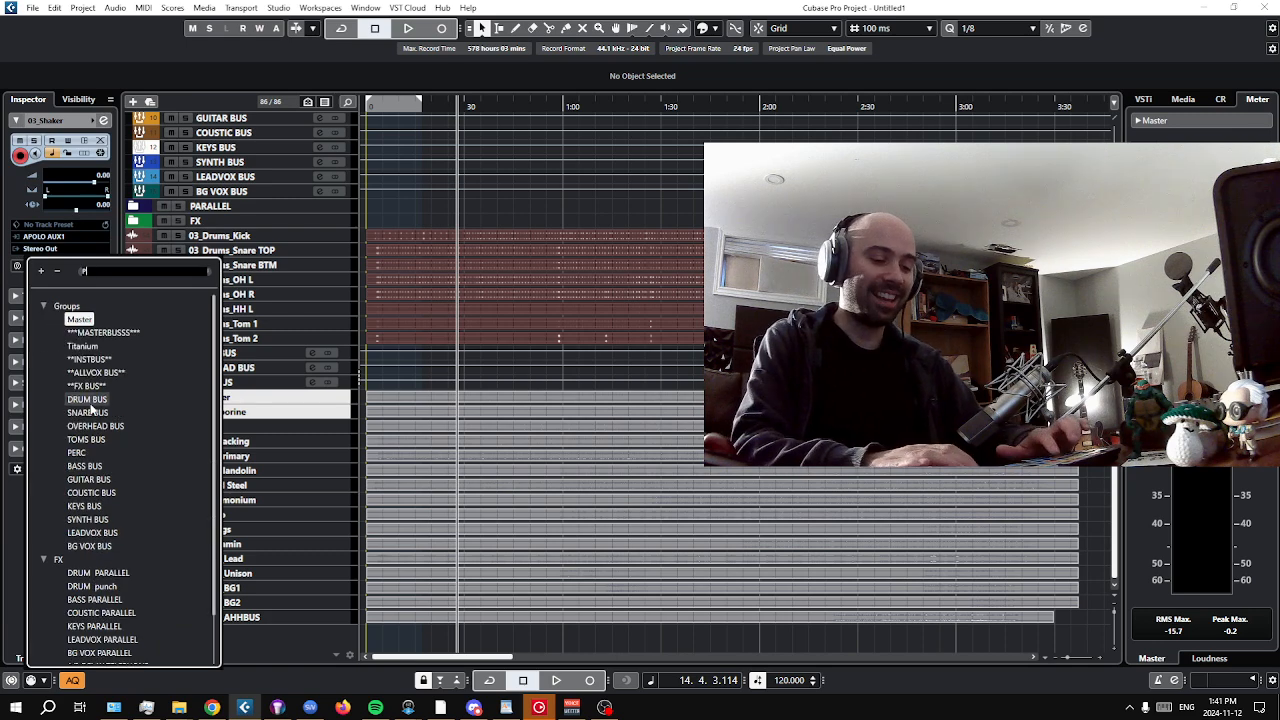
type("PERC")
left_click(77, 319)
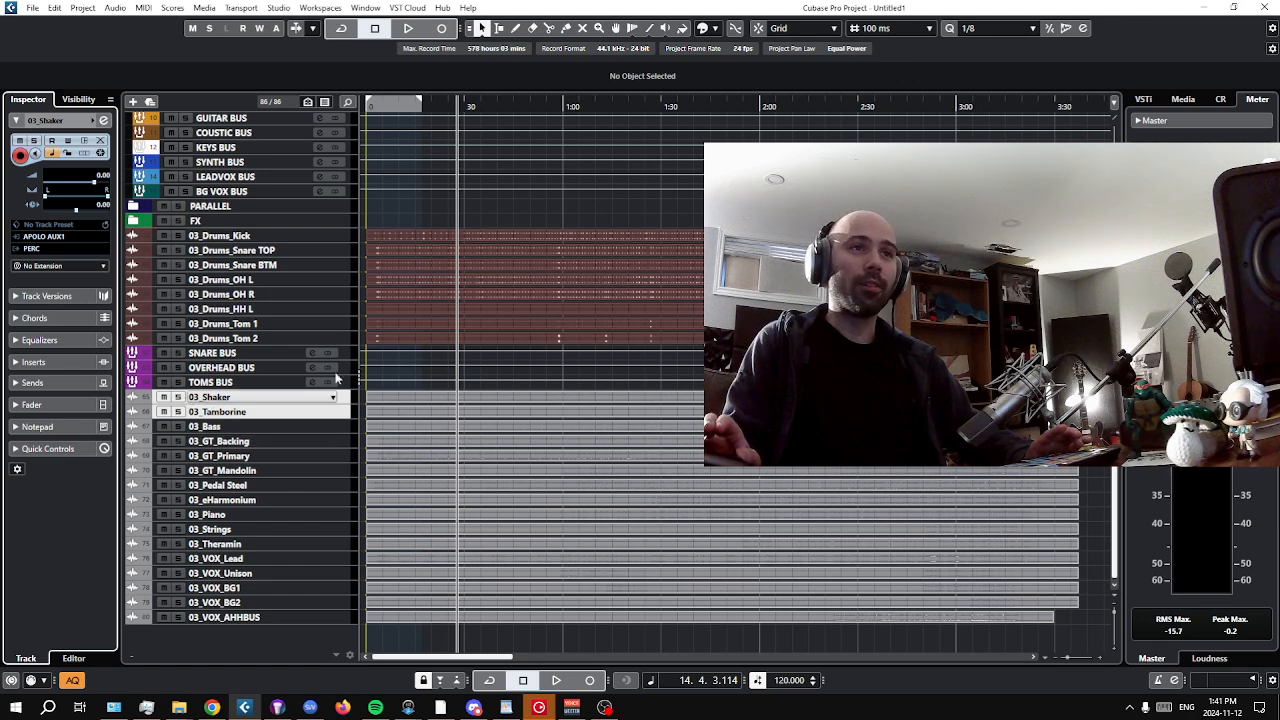
left_click(702, 31)
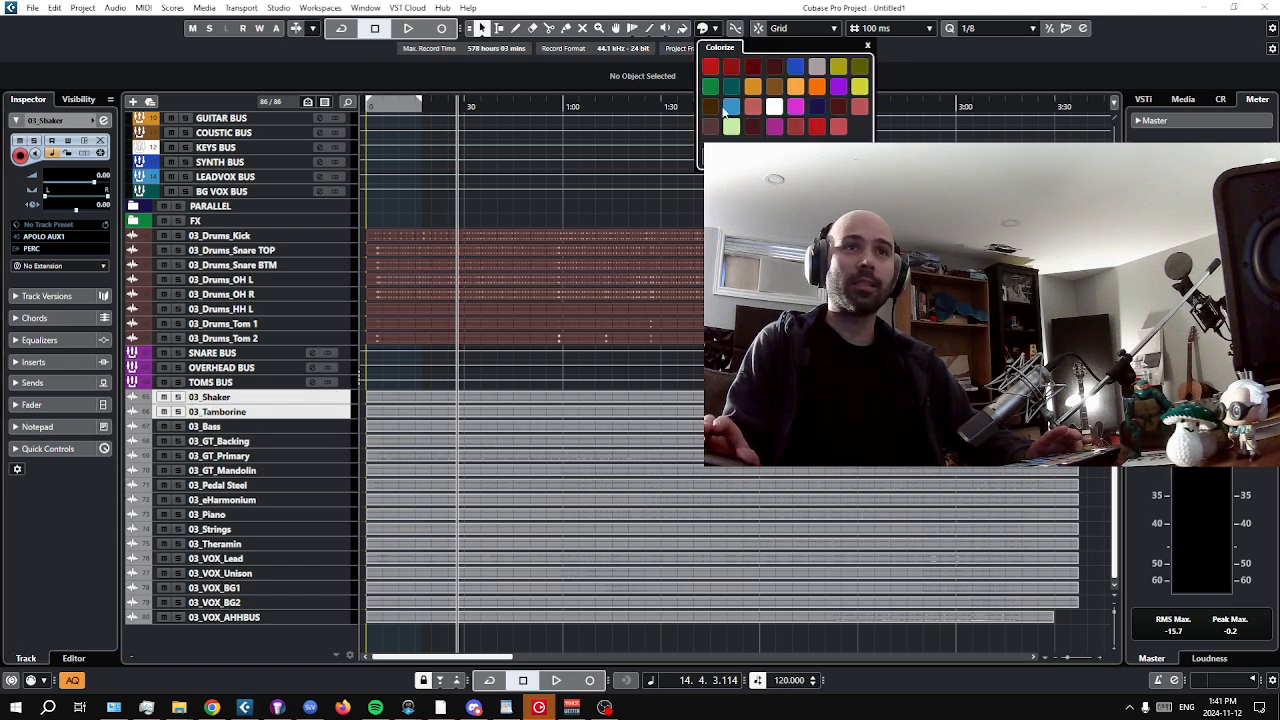
left_click(816, 107)
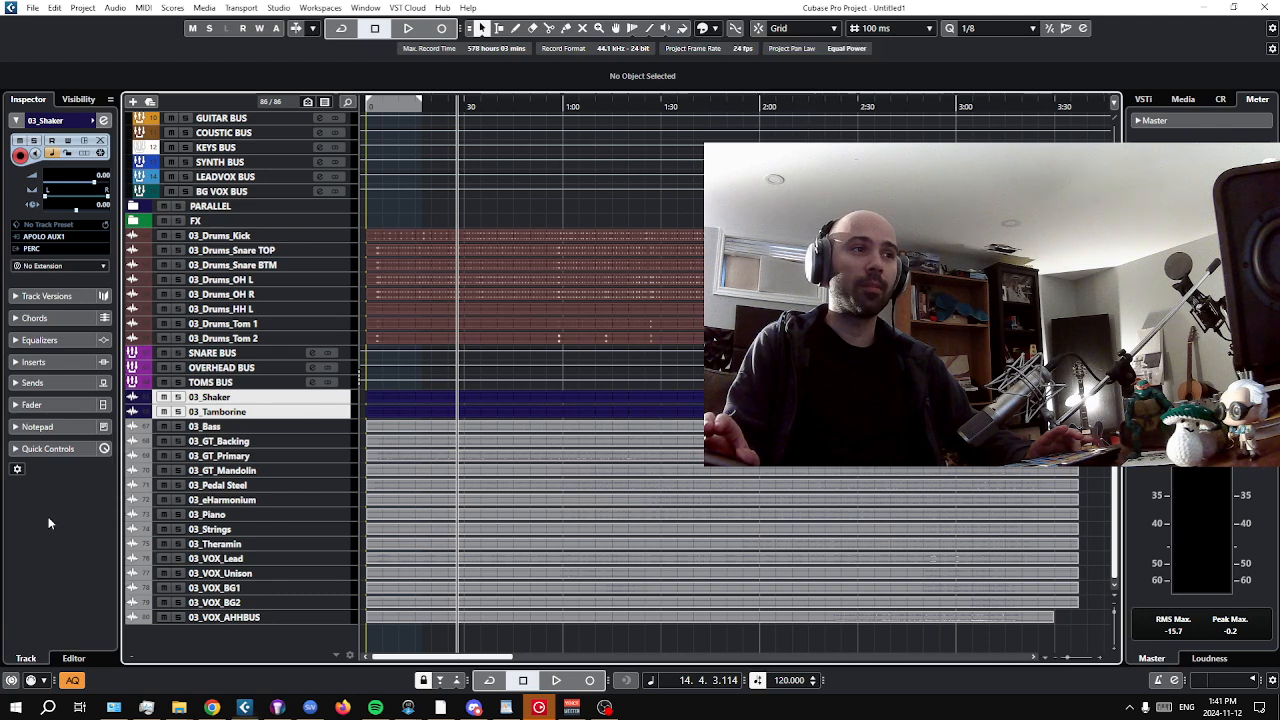
Check the output routing of the 03_Bass track and colour the track bright red.
left_click(222, 427)
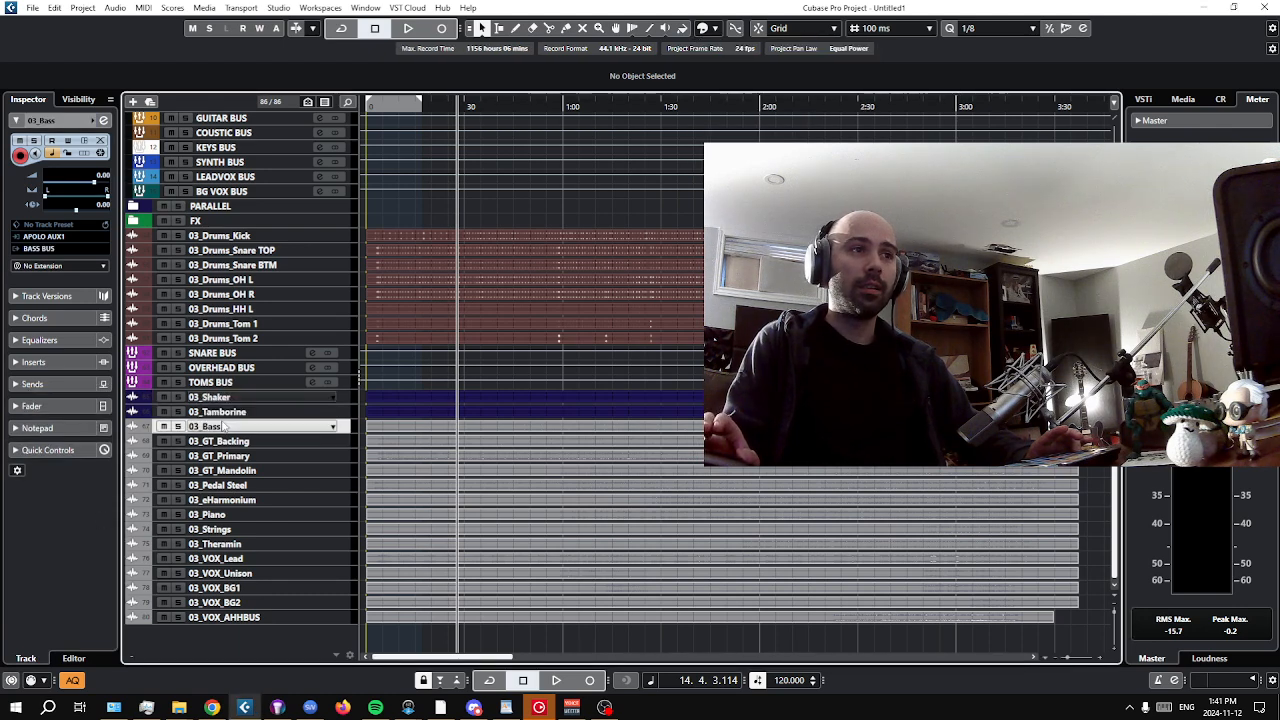
left_click(51, 248)
left_click(4, 548)
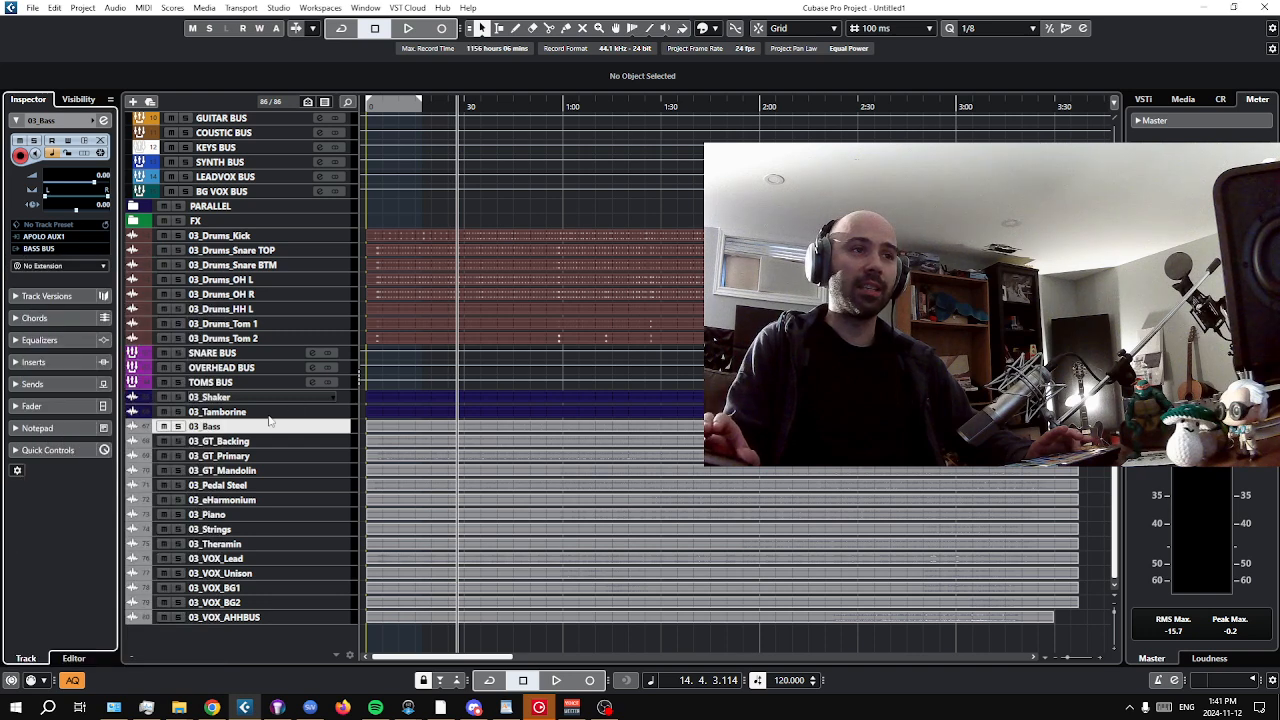
left_click(703, 28)
left_click(710, 67)
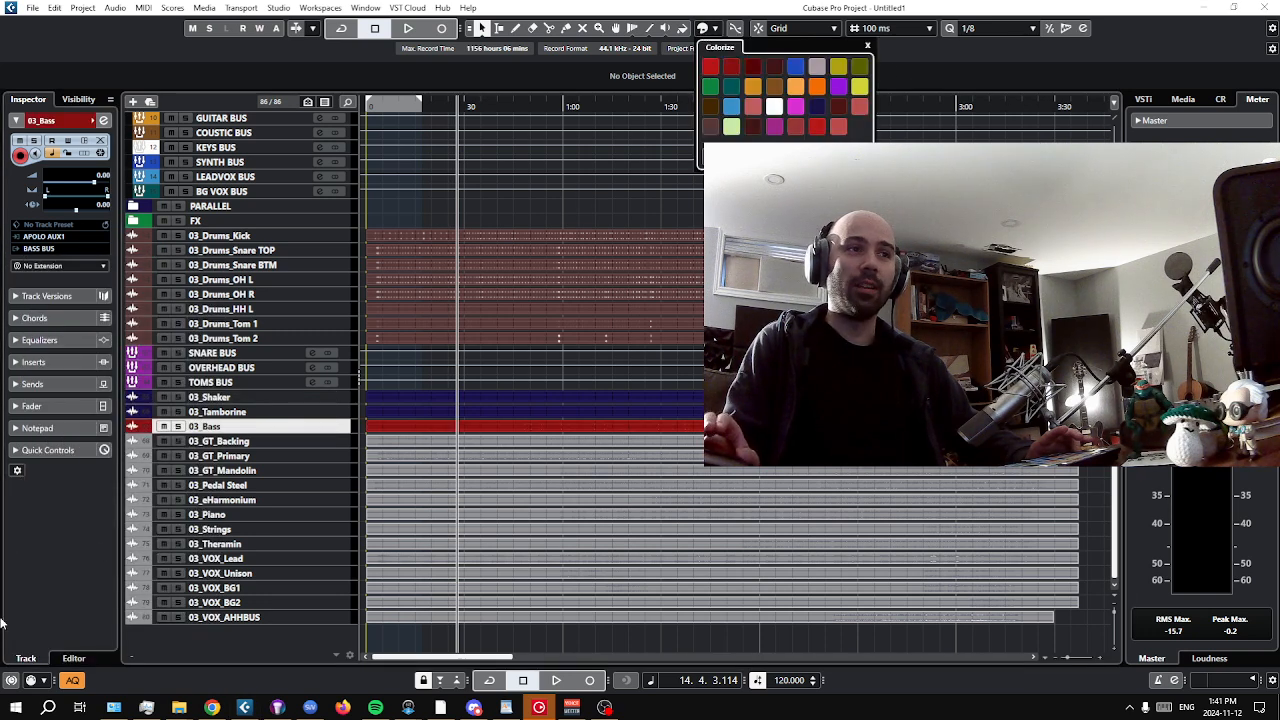
Select the 03_GT_Backing, 03_GT_Primary and 03_GT_Mandolin tracks and colour them golden orange to match GUITAR BUS.
left_click(229, 441)
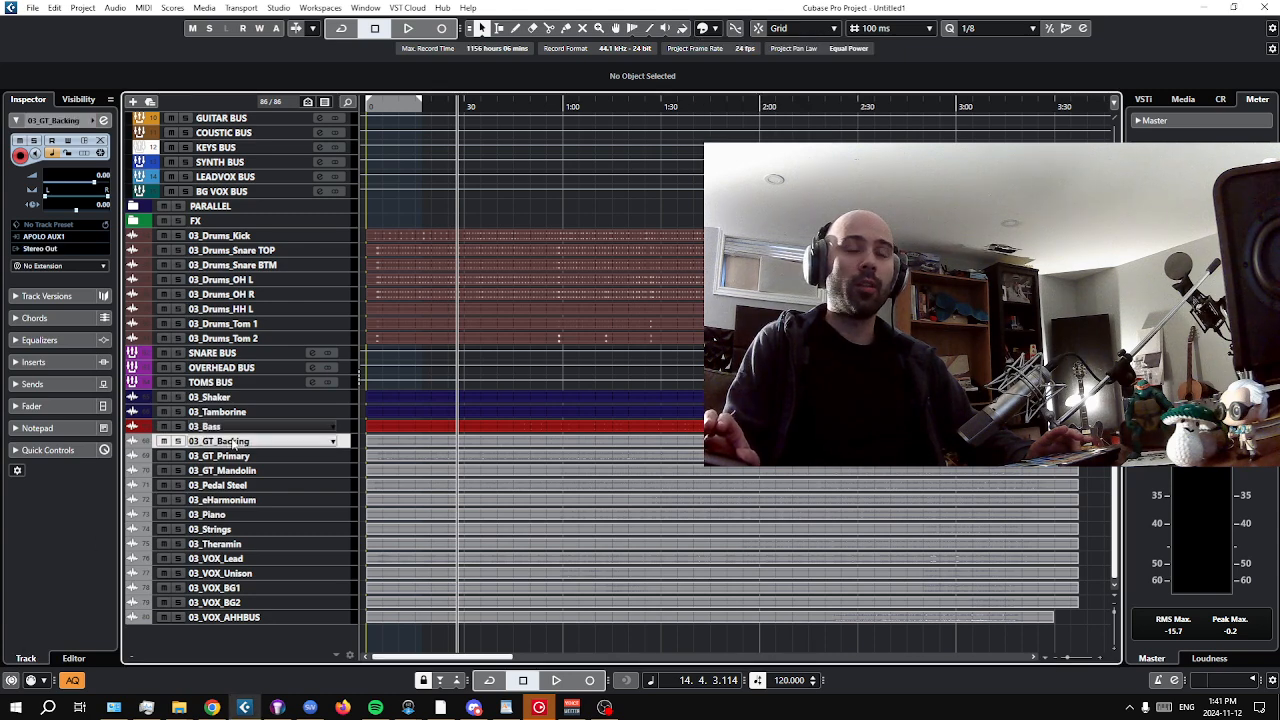
scroll(463, 475, "up", 3)
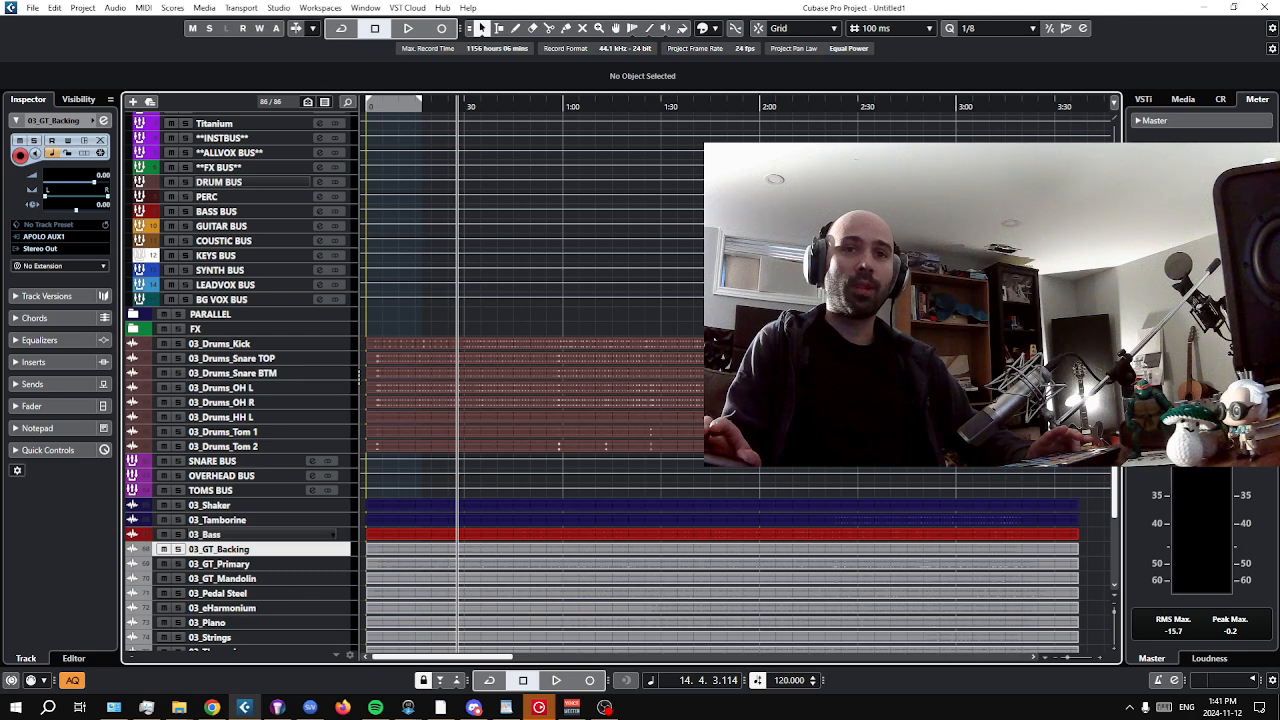
scroll(639, 427, "down", 3)
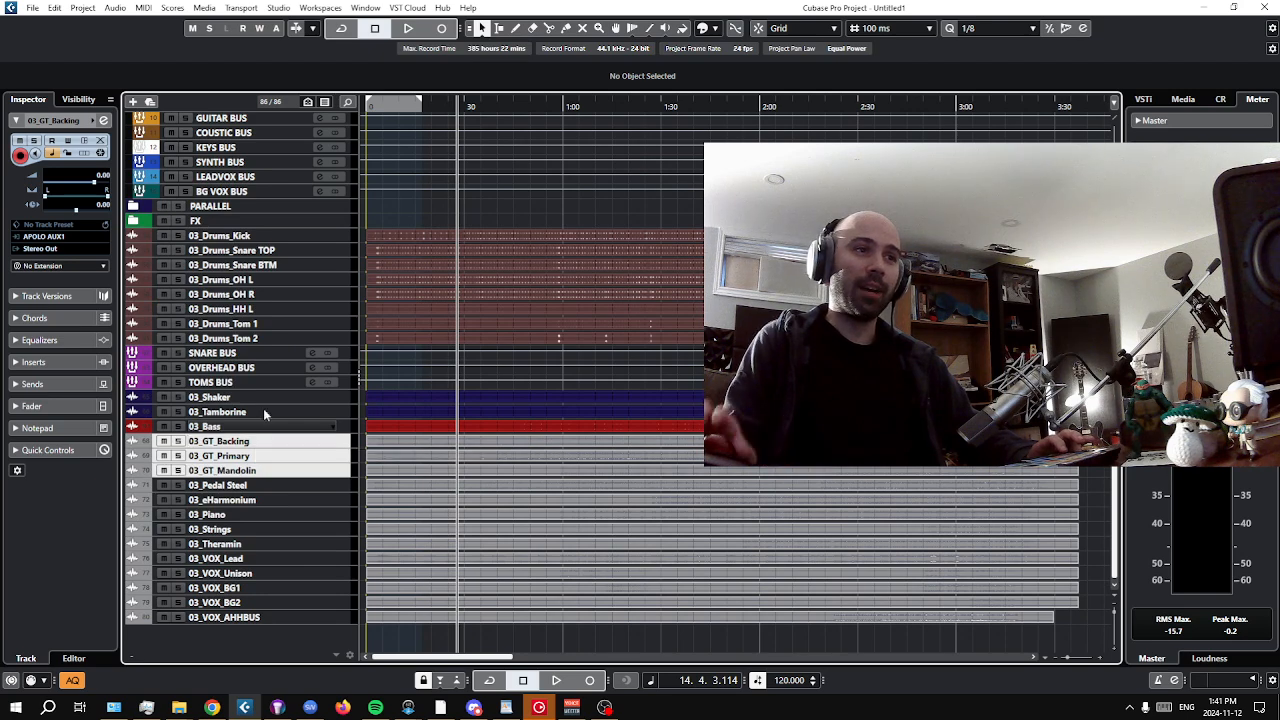
left_click(704, 29)
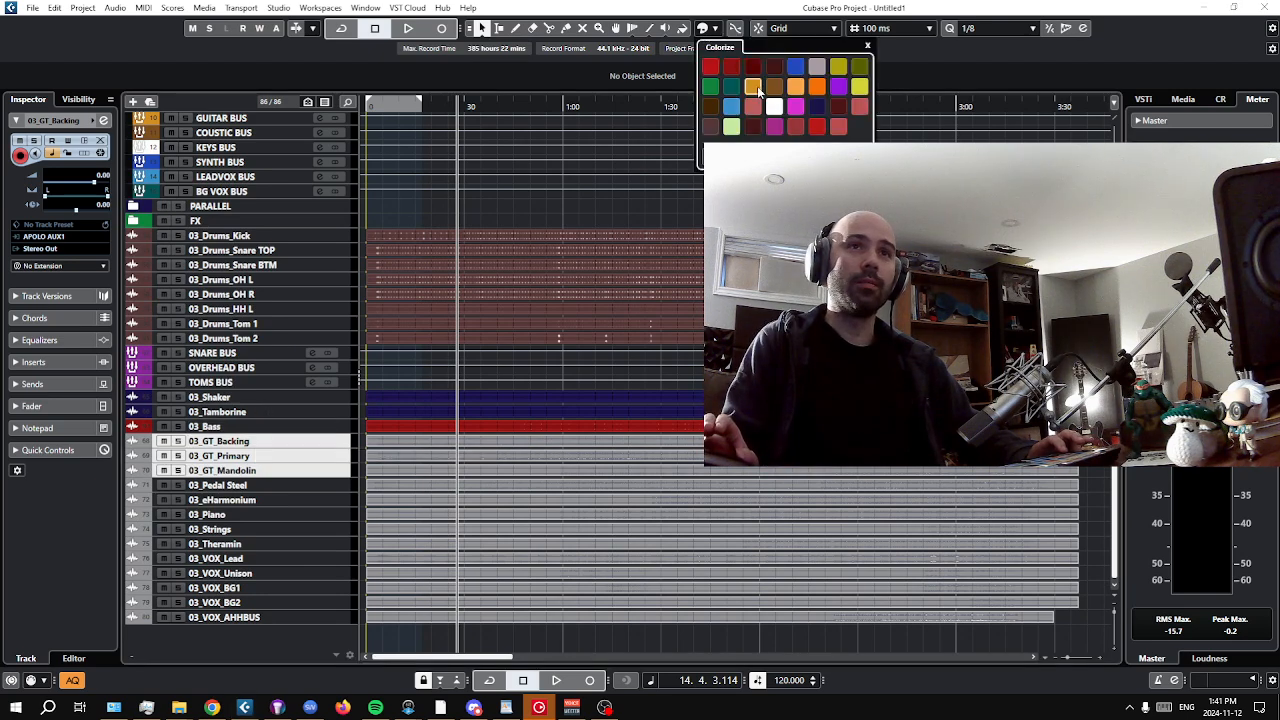
left_click(752, 86)
Search the output destinations for GU and route the three selected guitar tracks to GUITAR BUS.
left_click(52, 249)
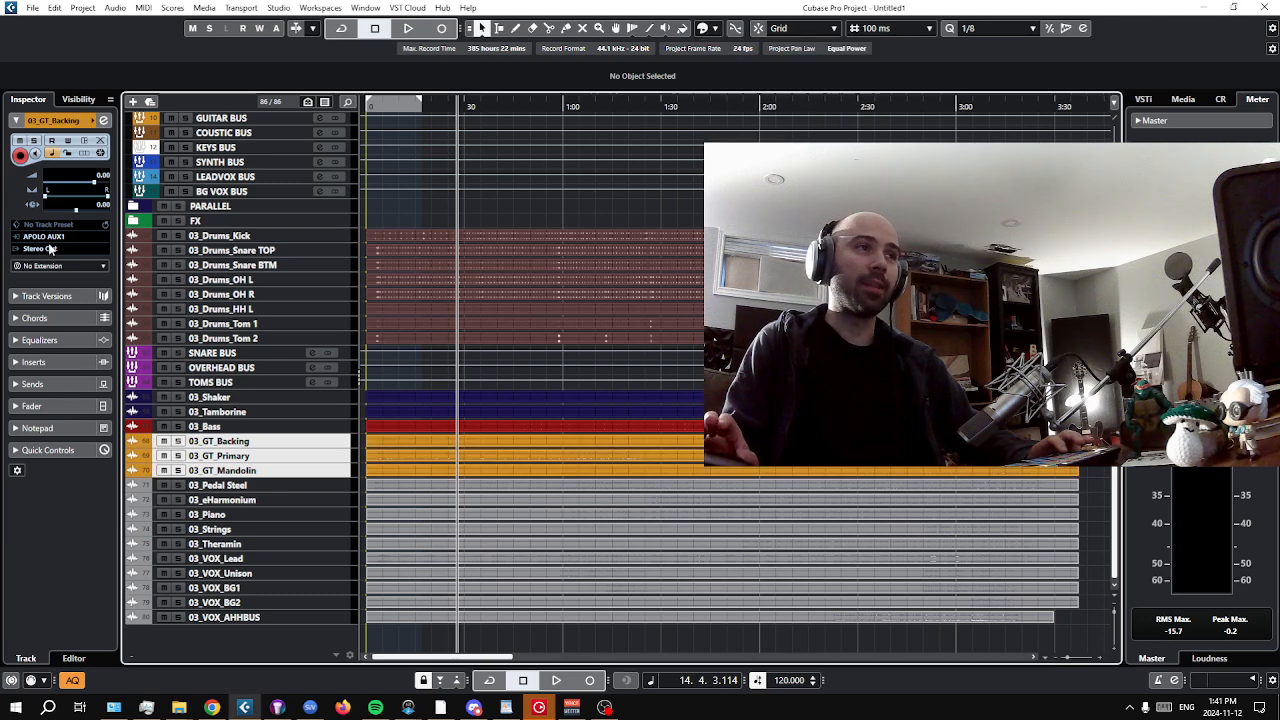
left_click(52, 249)
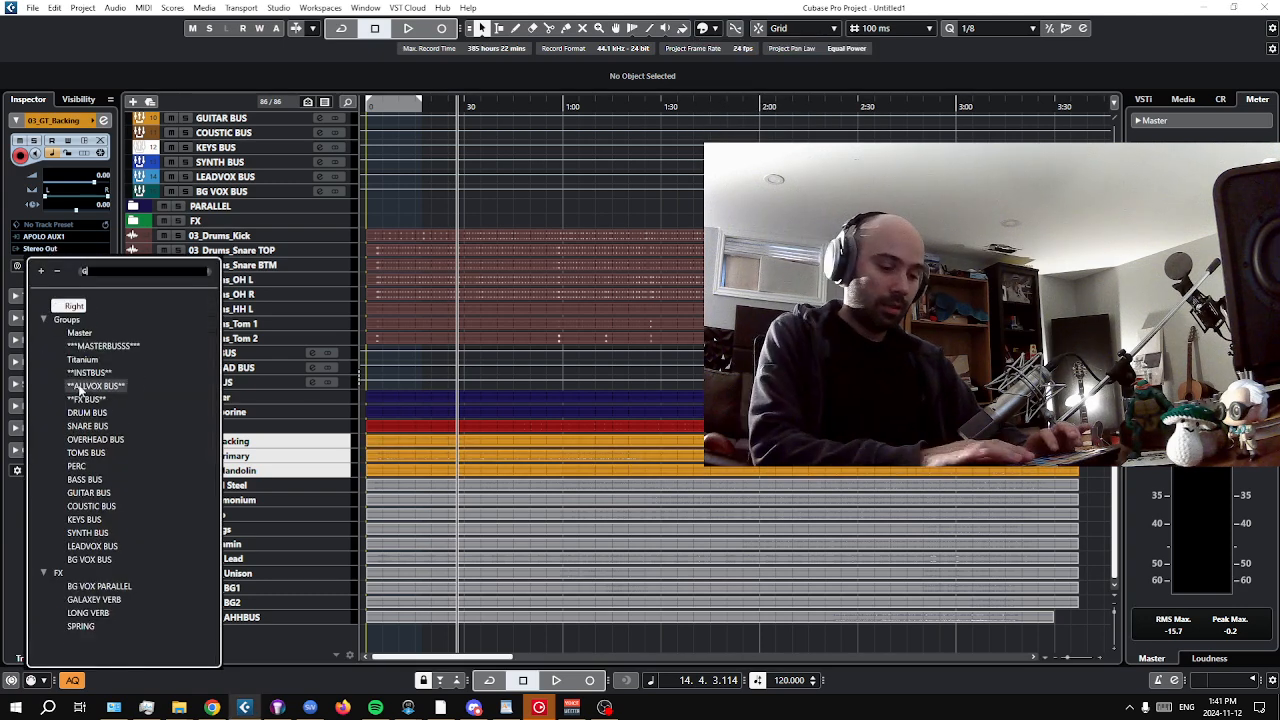
type("GU")
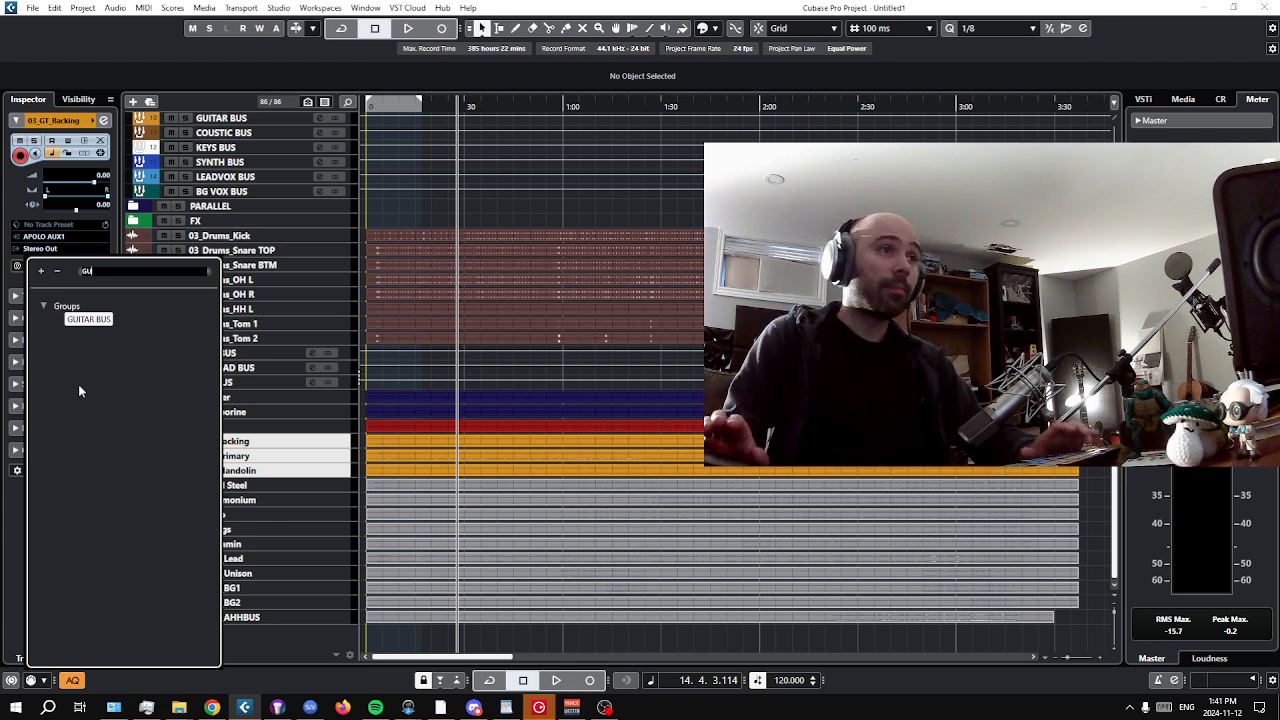
left_click(88, 319)
Search the output destinations for GU and route the 03_Pedal Steel track to GUITAR BUS.
left_click(250, 486)
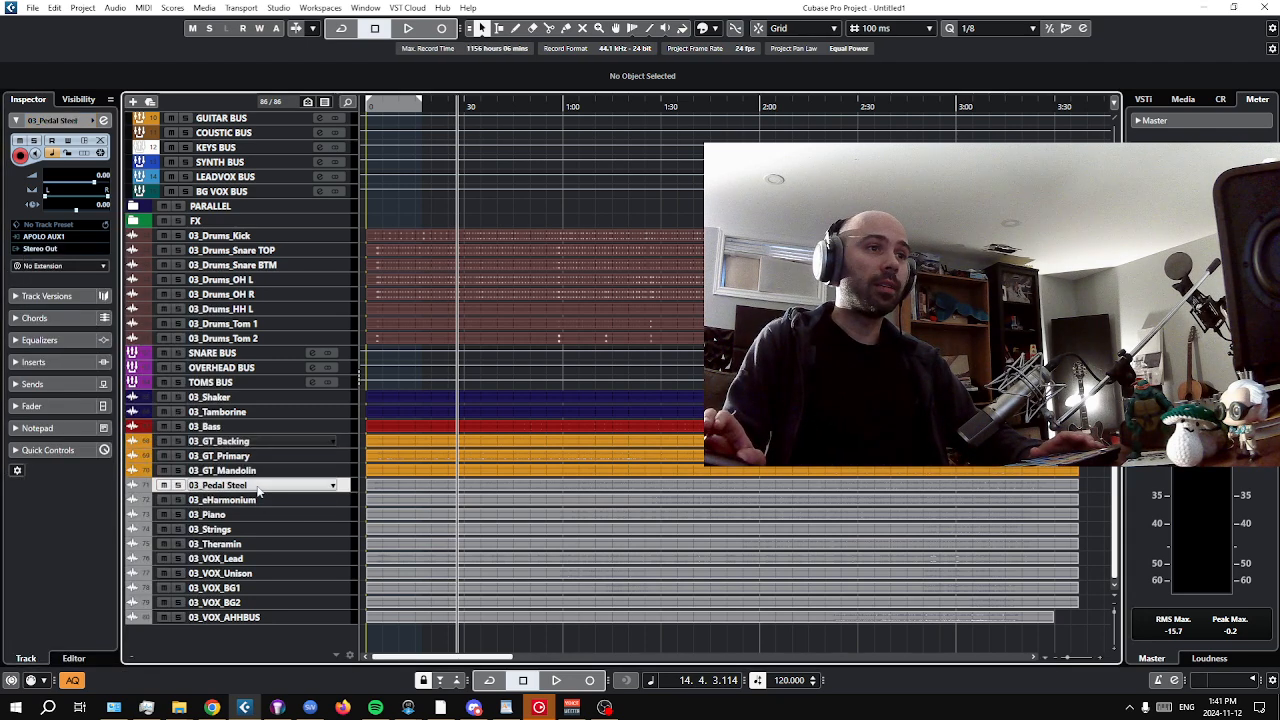
left_click(66, 250)
type("G")
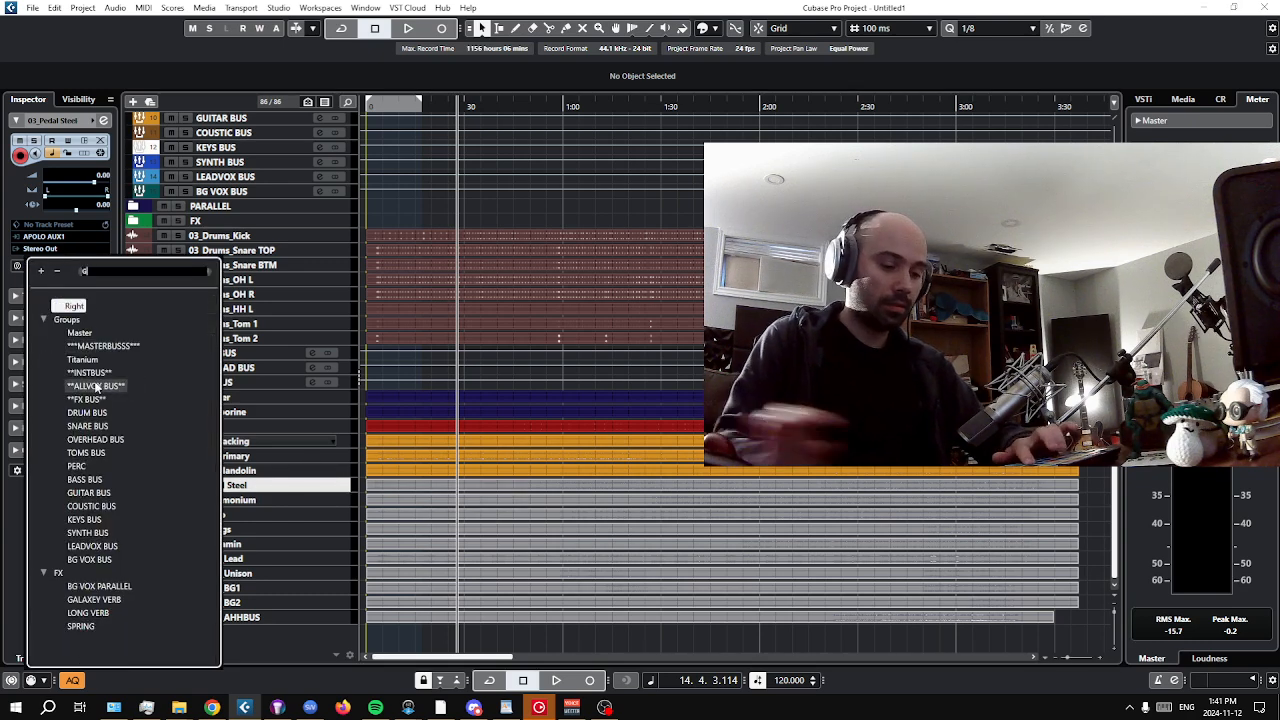
type("U")
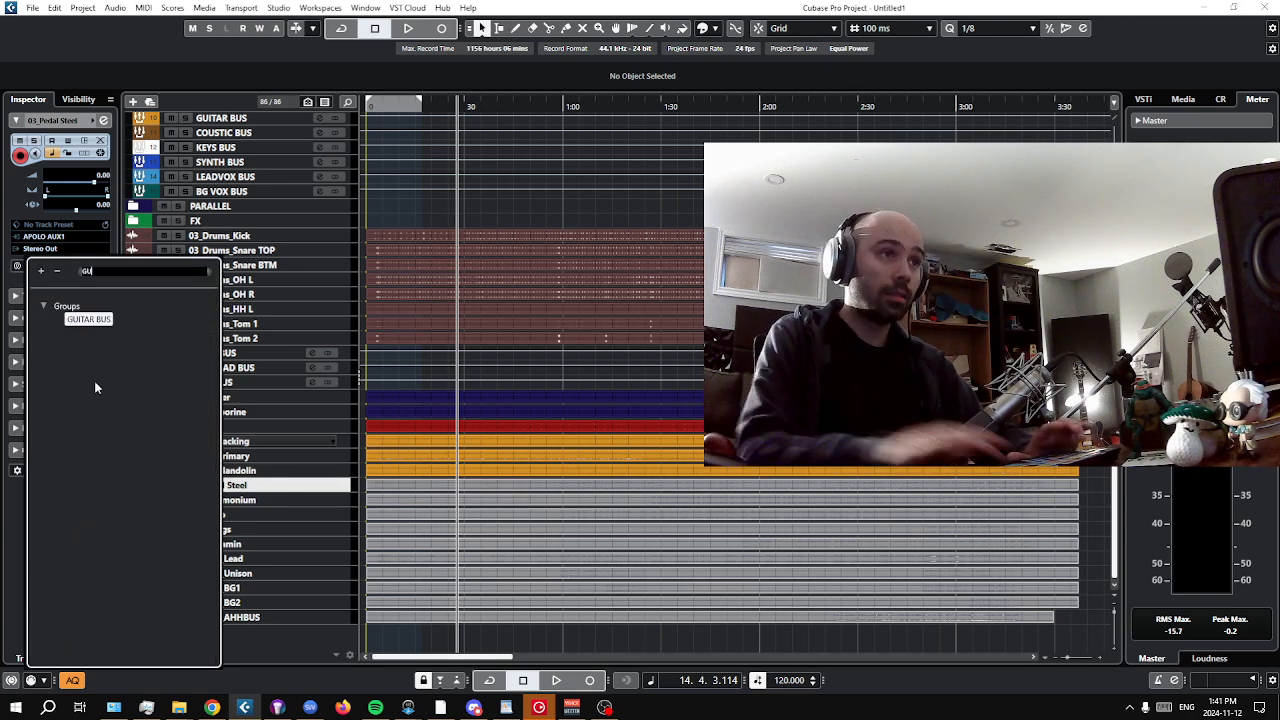
left_click(92, 319)
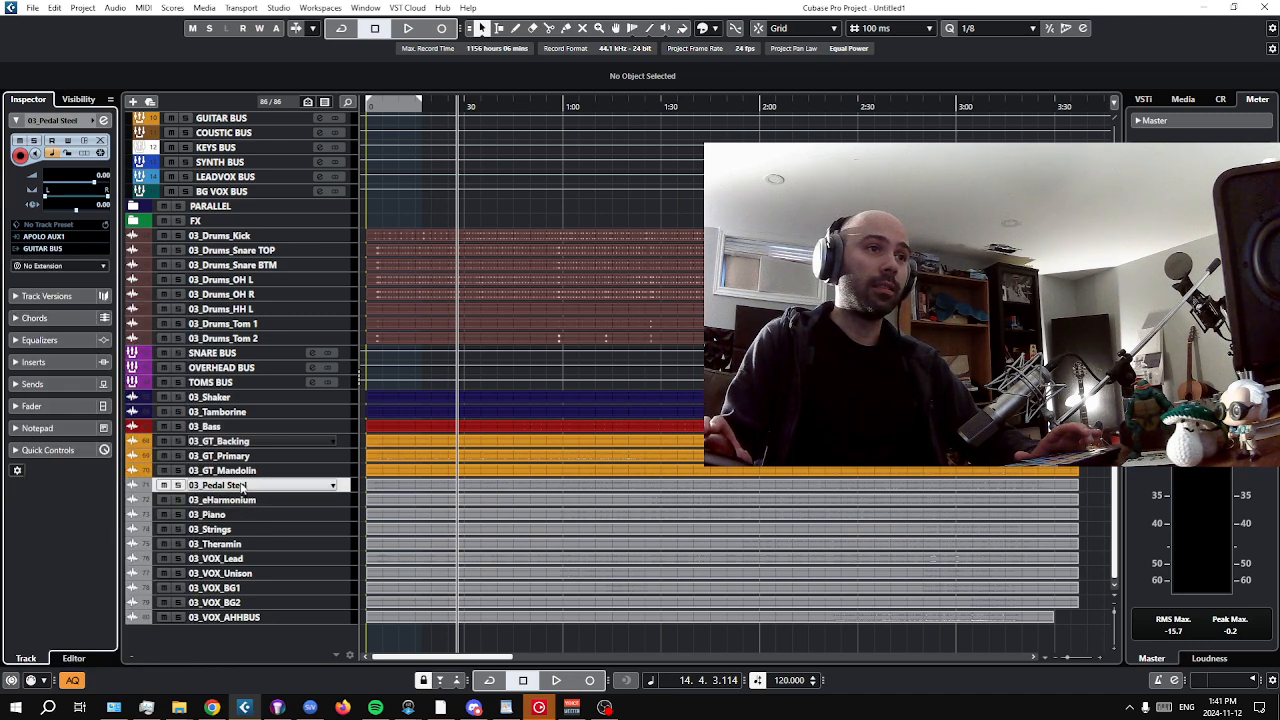
Set the output of the 03_Pedal Steel and 03_GT_Mandolin tracks to COUSTIC BUS, one after the other.
left_click(57, 250)
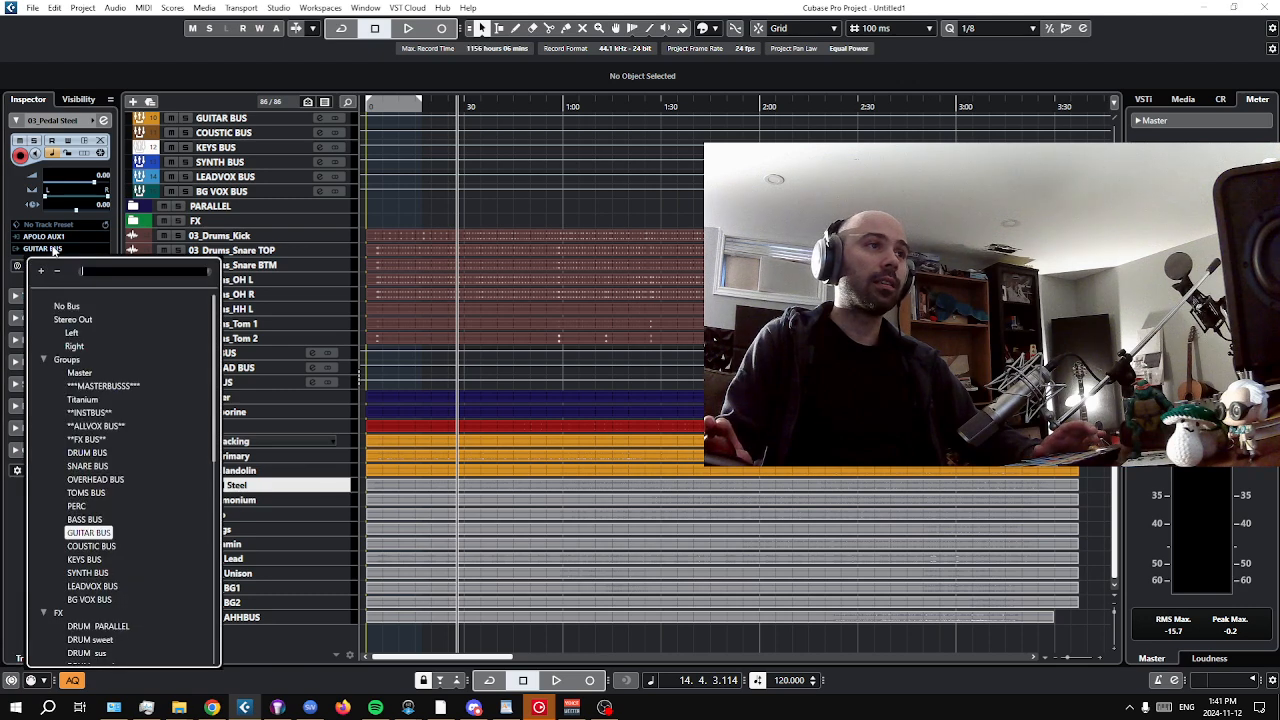
left_click(88, 548)
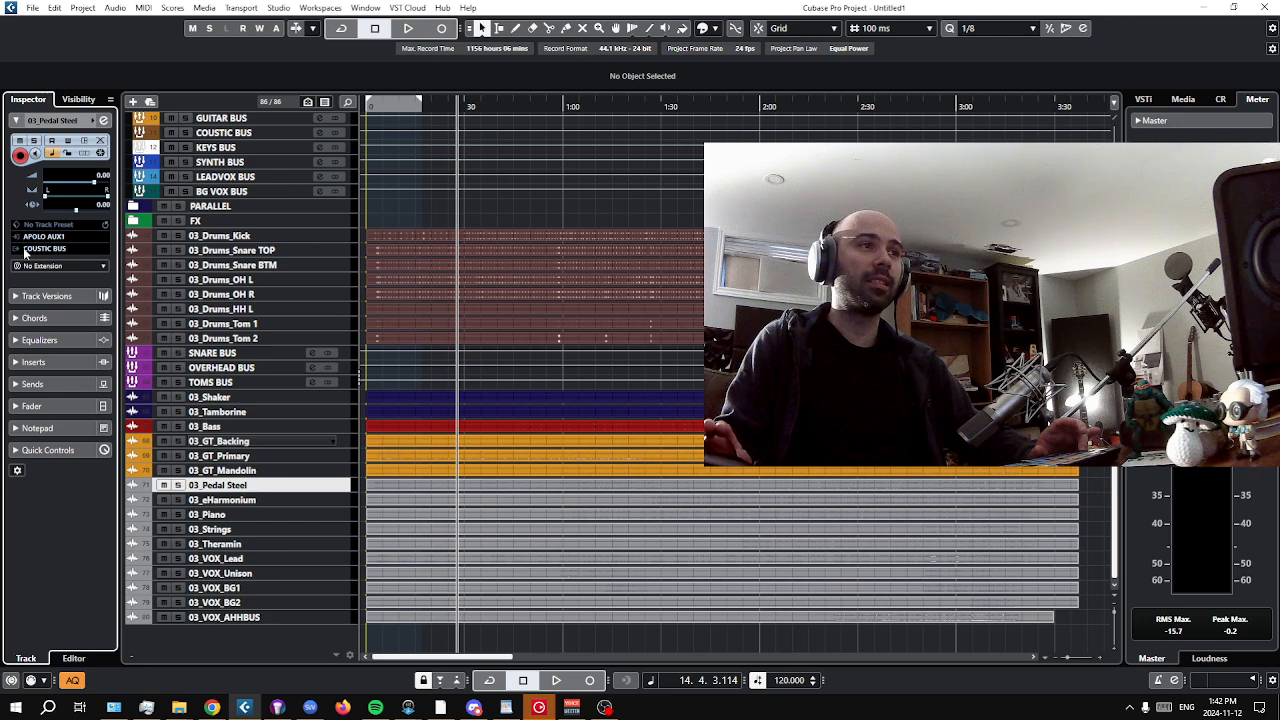
left_click(250, 500)
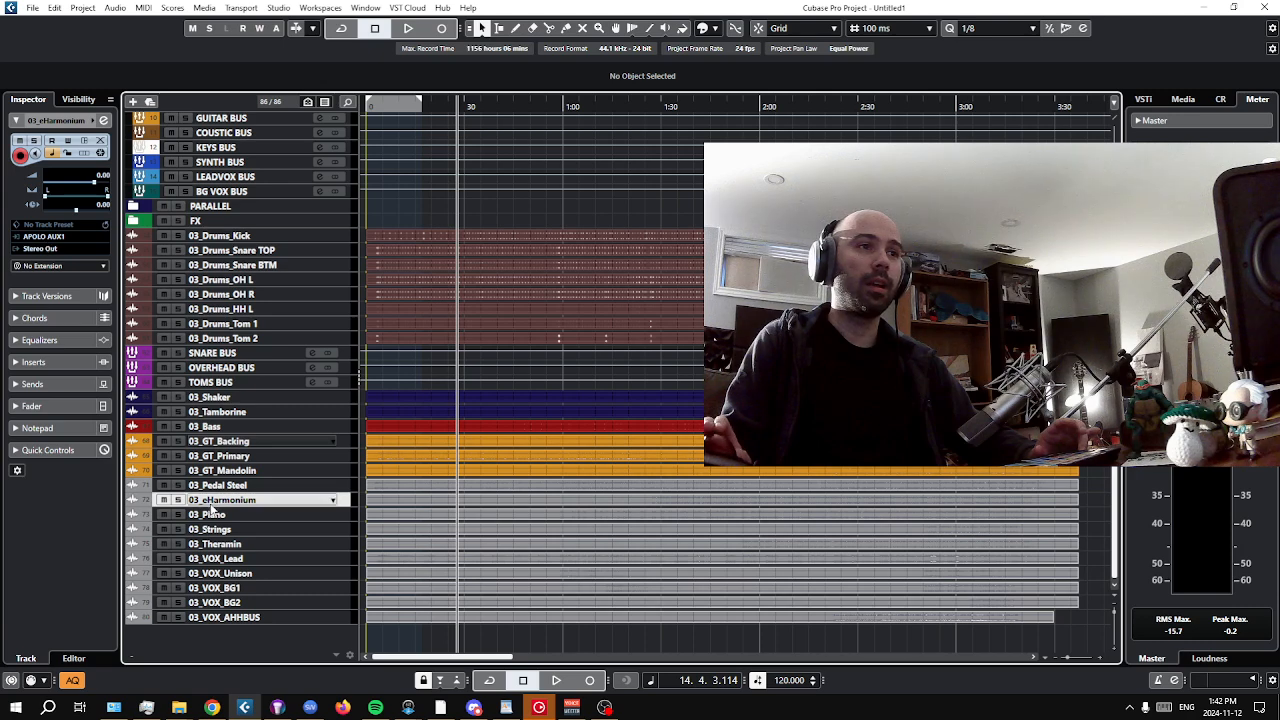
left_click(226, 471)
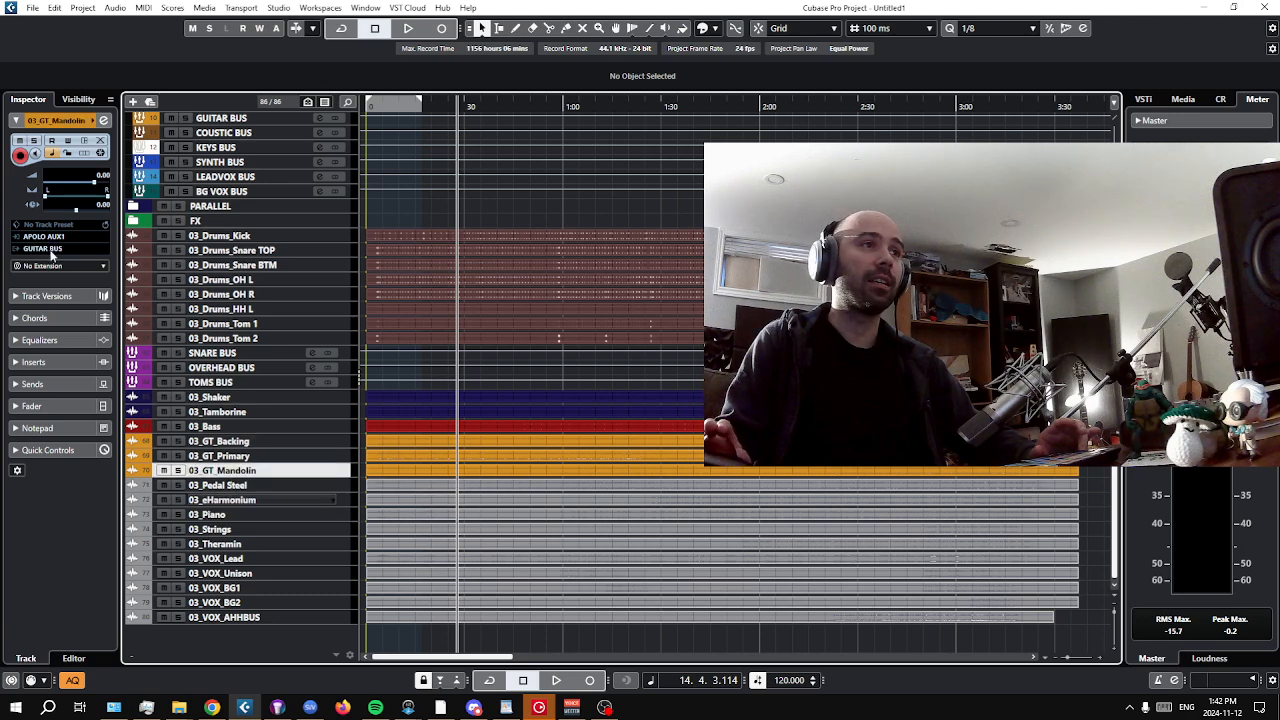
left_click(55, 248)
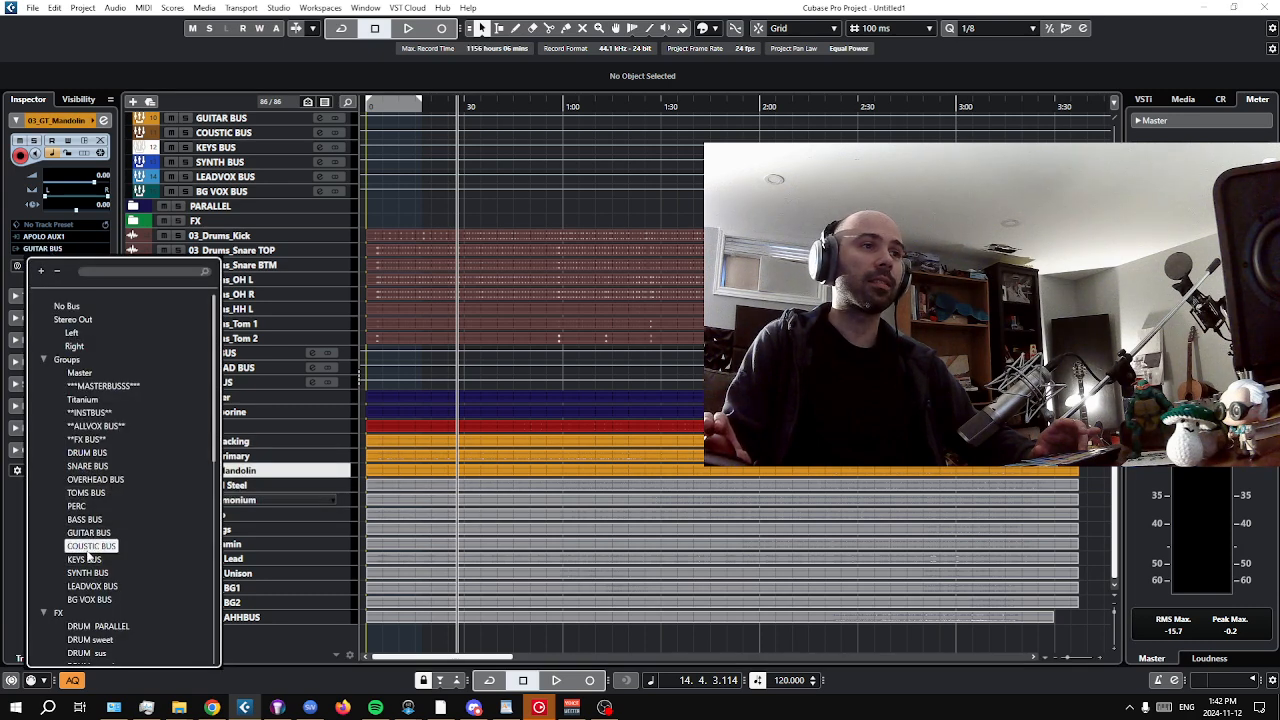
left_click(91, 546)
Colour the 03_GT_Mandolin and 03_Pedal Steel tracks brown to match COUSTIC BUS.
left_click(234, 488, "shift")
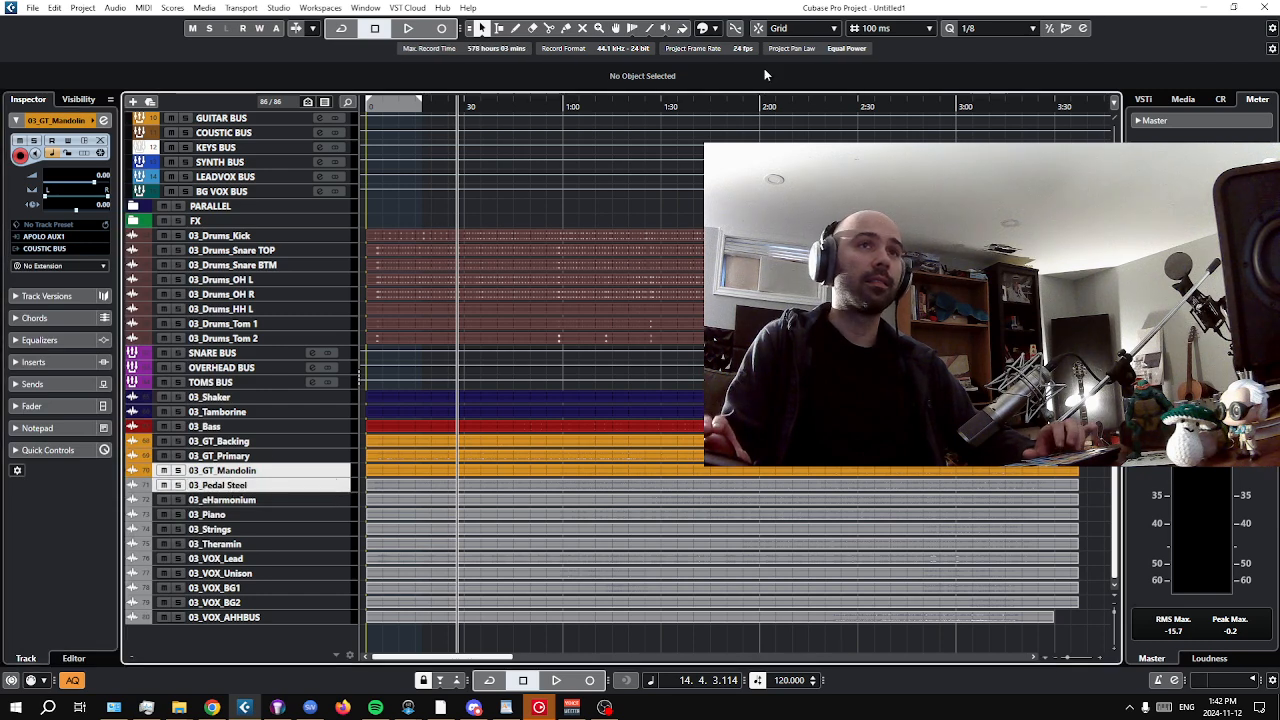
left_click(713, 28)
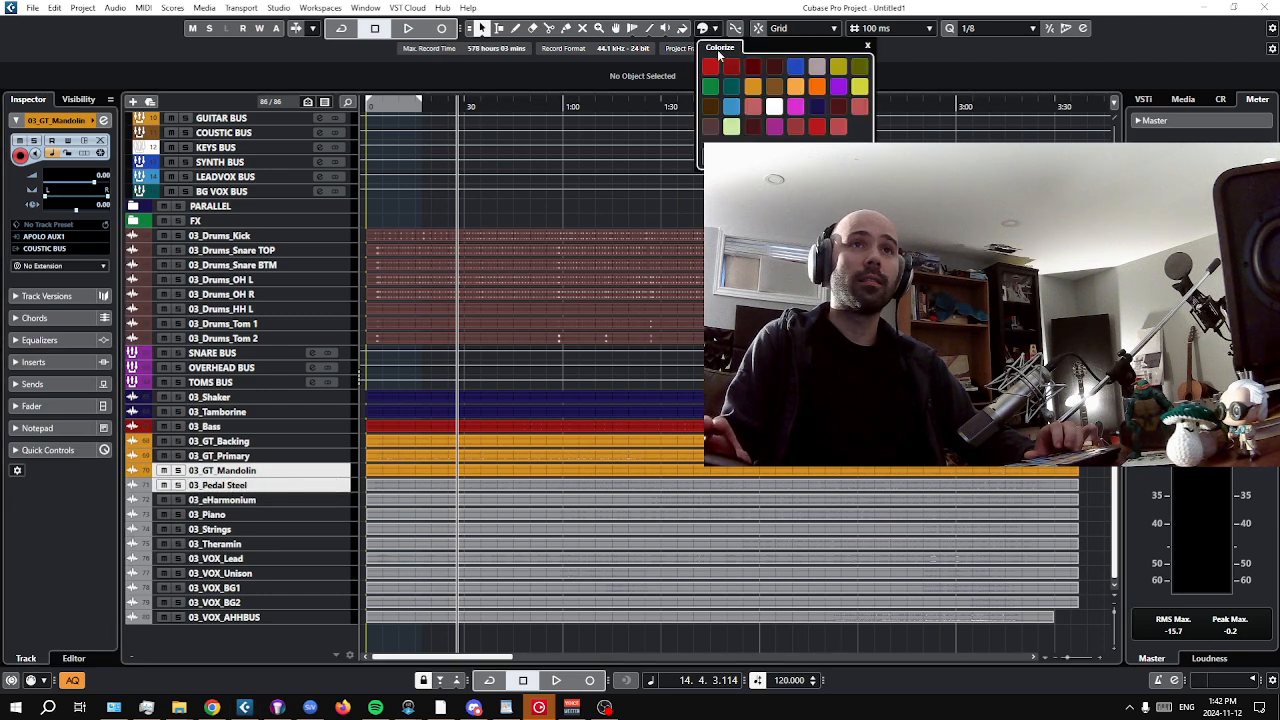
left_click(773, 87)
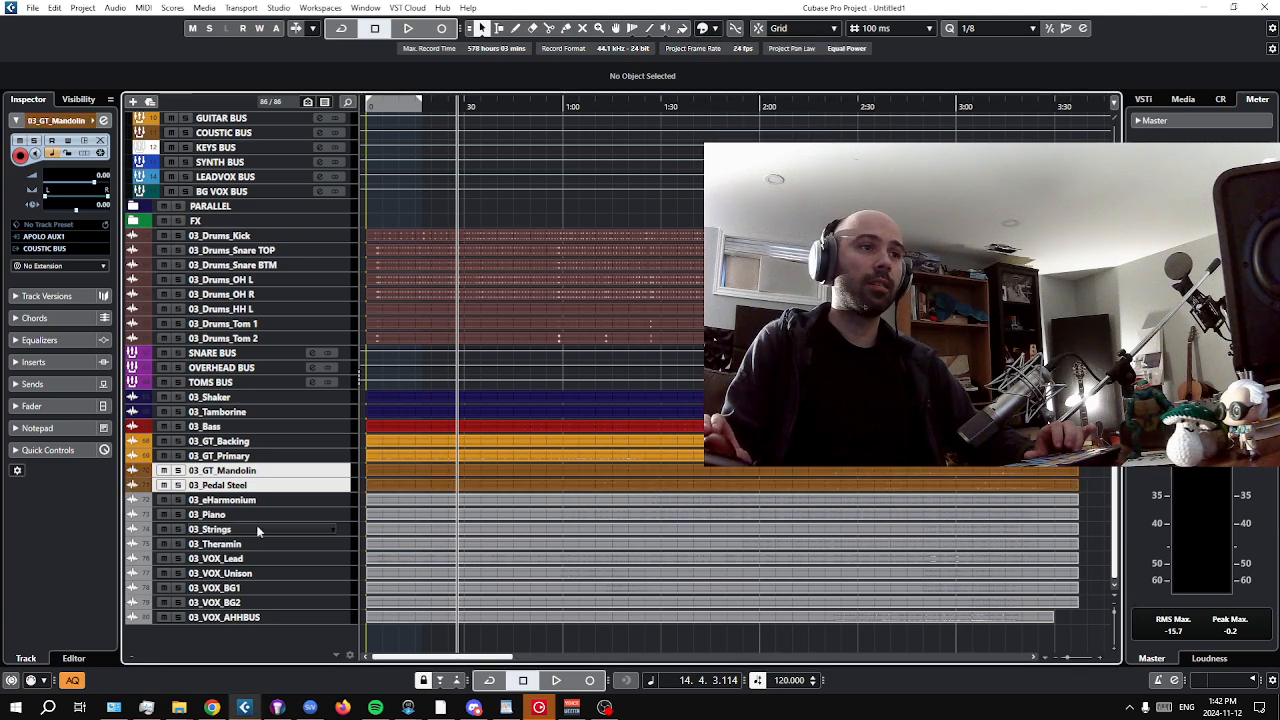
Select the 03_eHarmonium and 03_Piano tracks together and colour them white.
left_click(230, 500)
key("shift+Down")
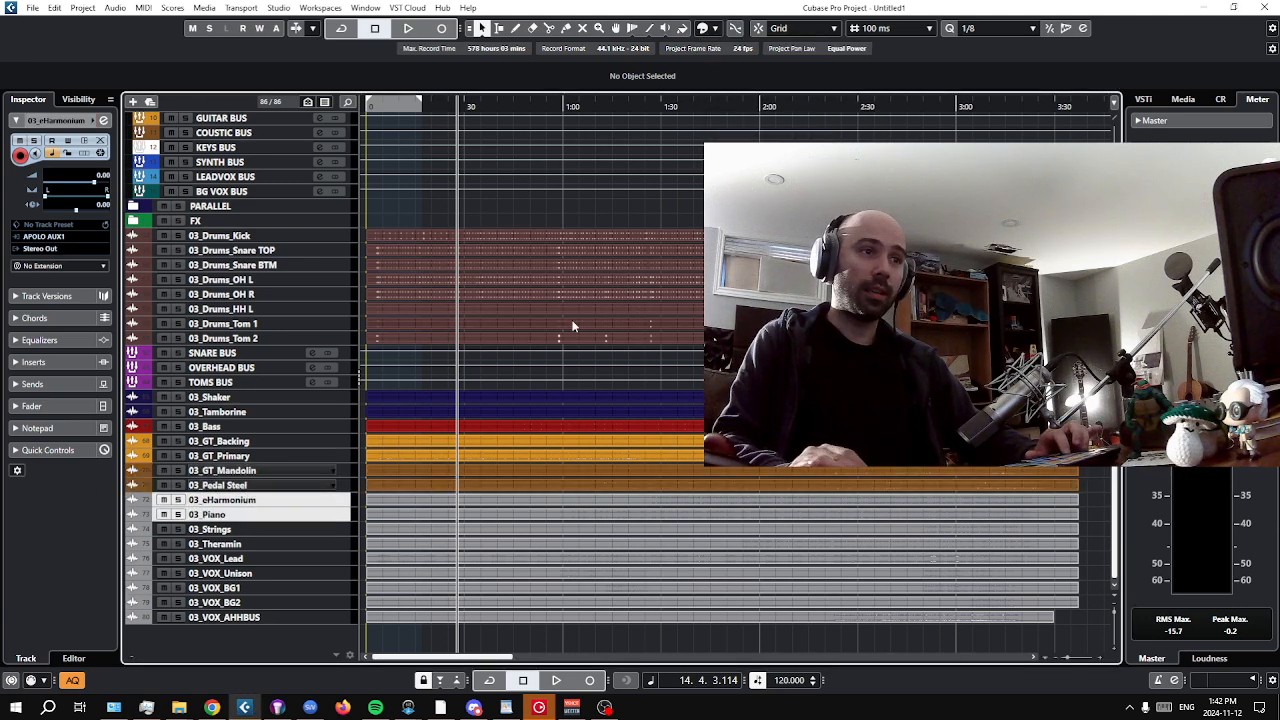
left_click(704, 28)
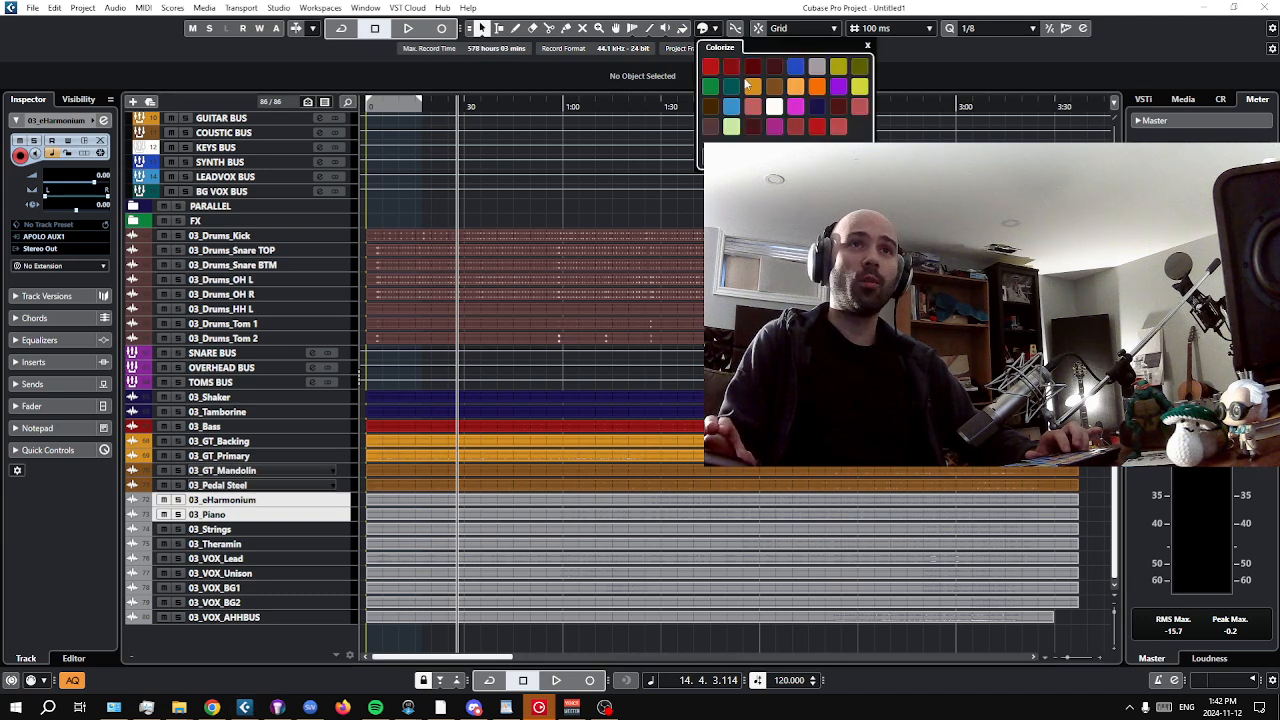
left_click(775, 107)
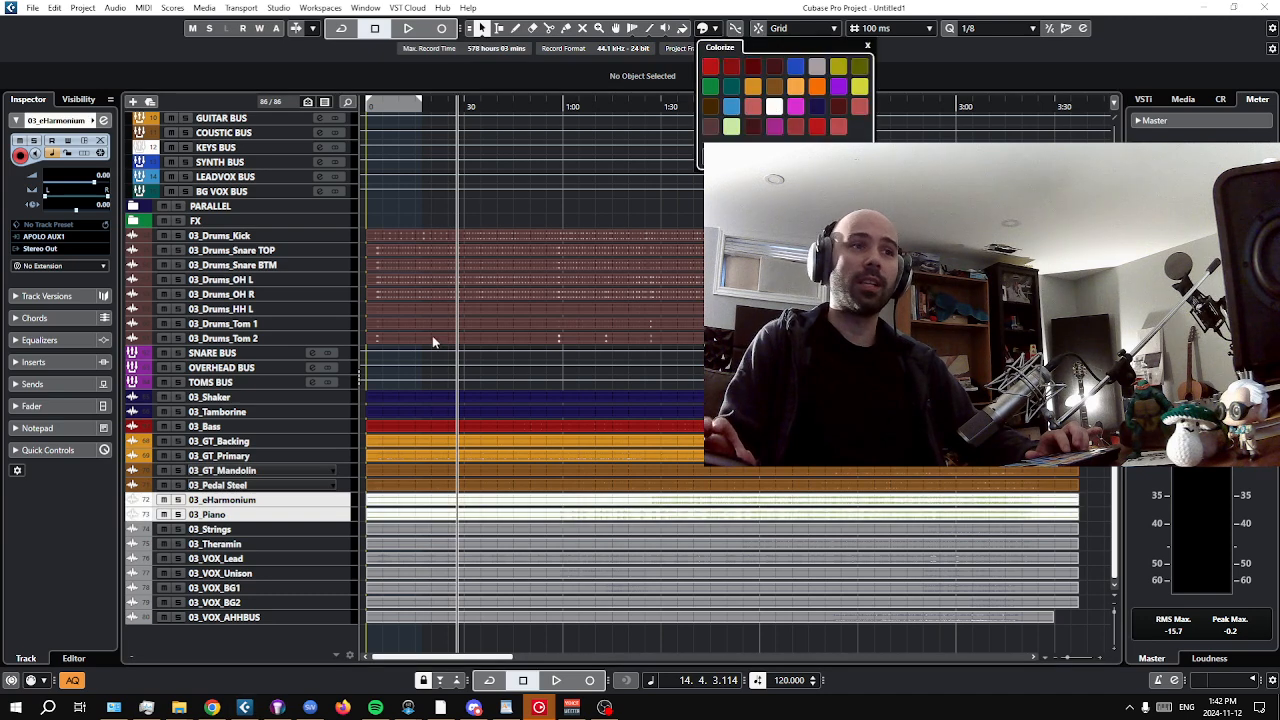
Search the output destinations for KEYS and route the harmonium and piano tracks to KEYS BUS.
left_click(40, 250)
left_click(40, 250)
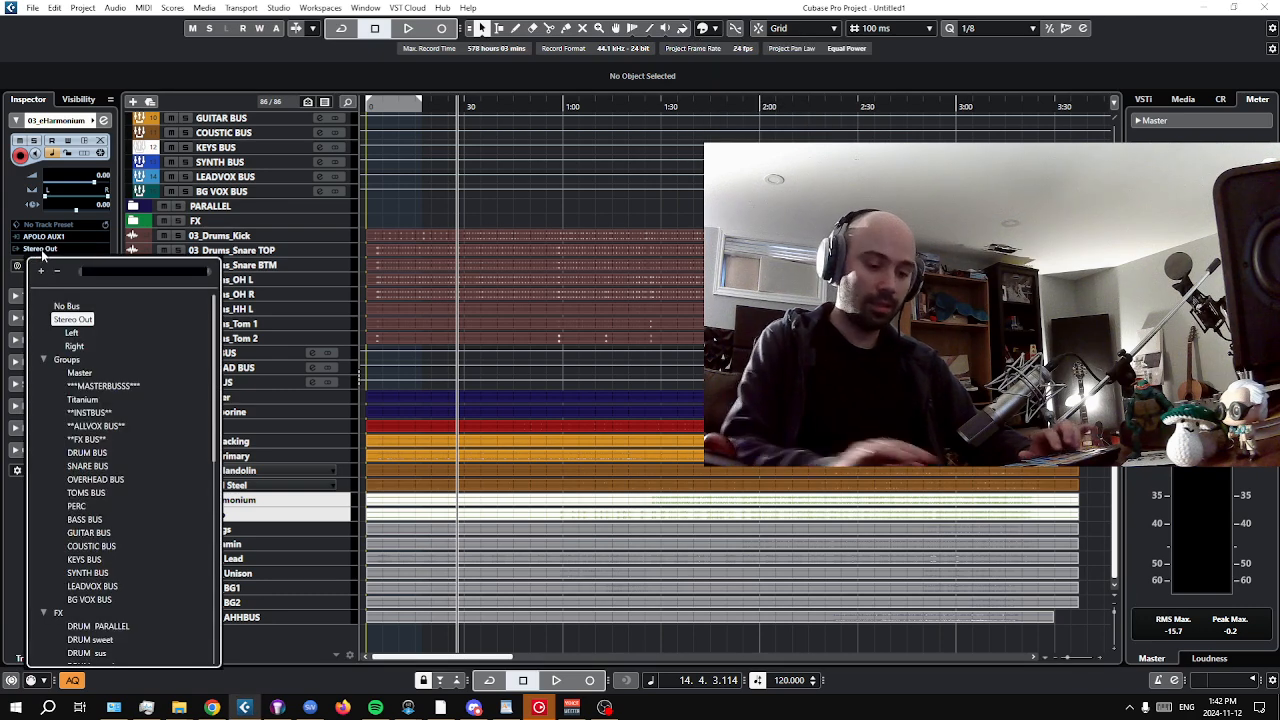
type("k")
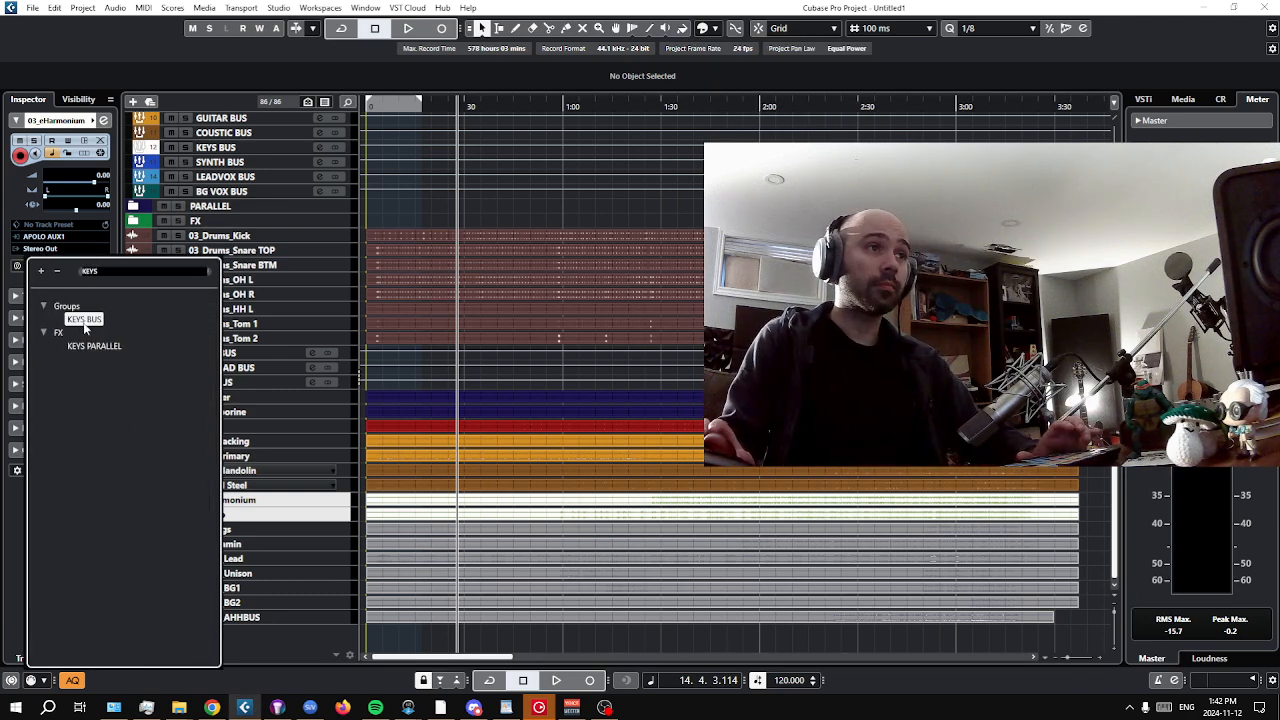
left_click(88, 321)
Select the 03_Strings and 03_Theramin tracks, search the output destinations for SYNTH, and route both to SYNTH BUS.
left_click(255, 529)
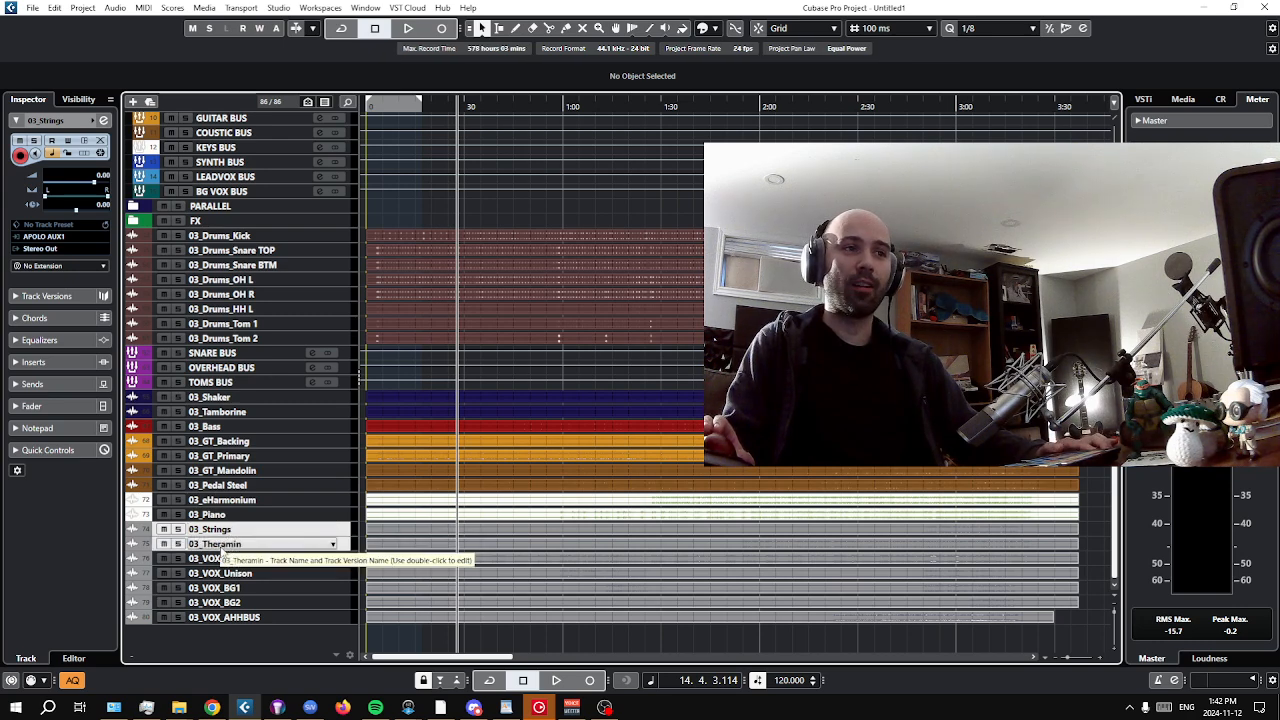
left_click(38, 250)
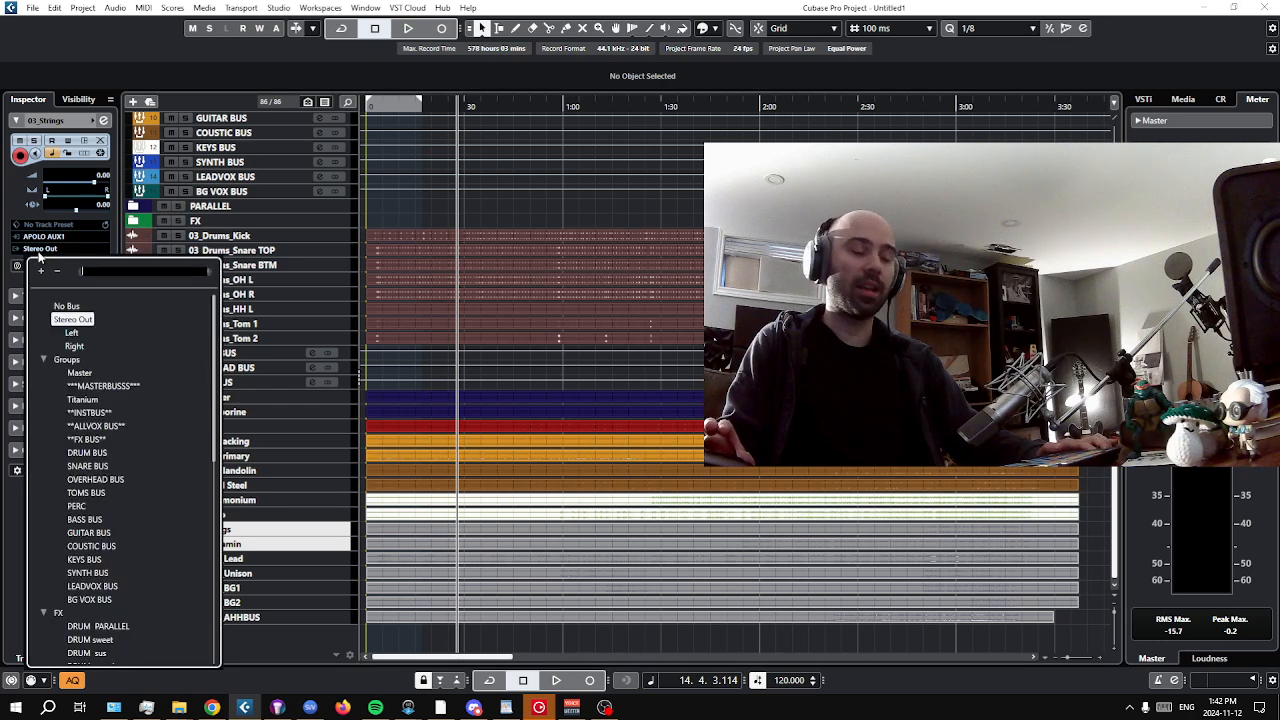
type("SYN")
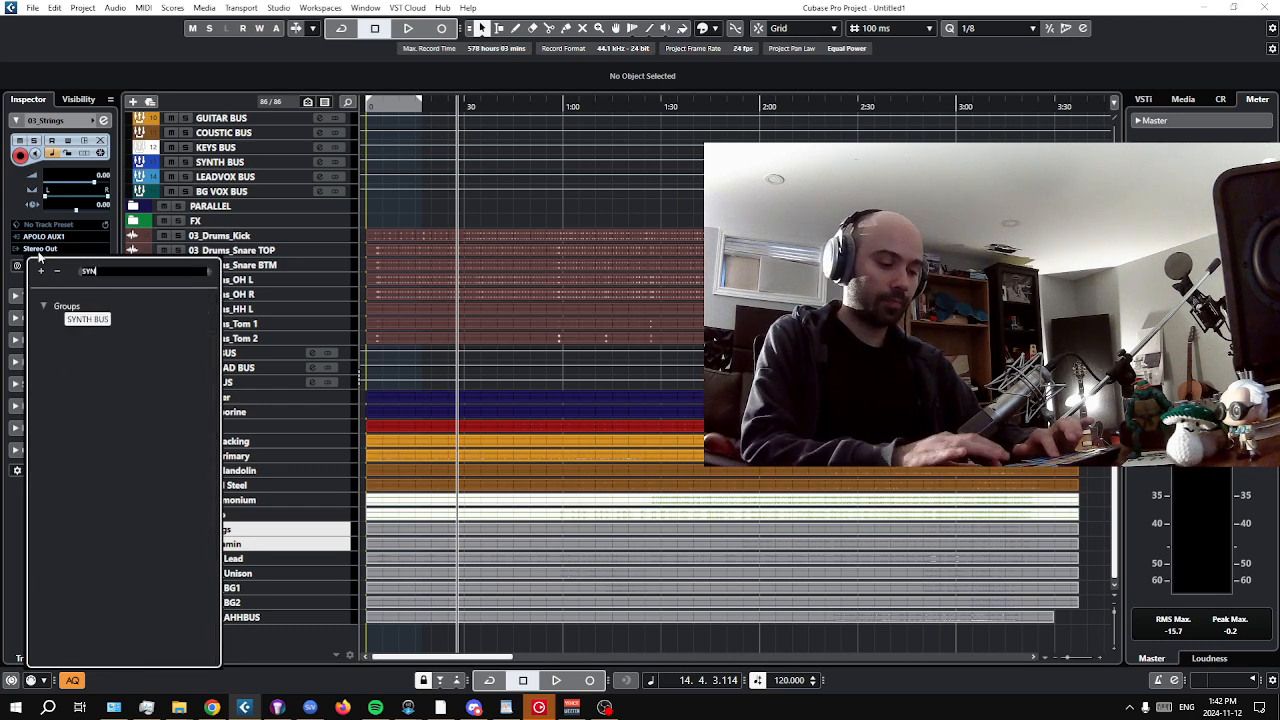
type("TH")
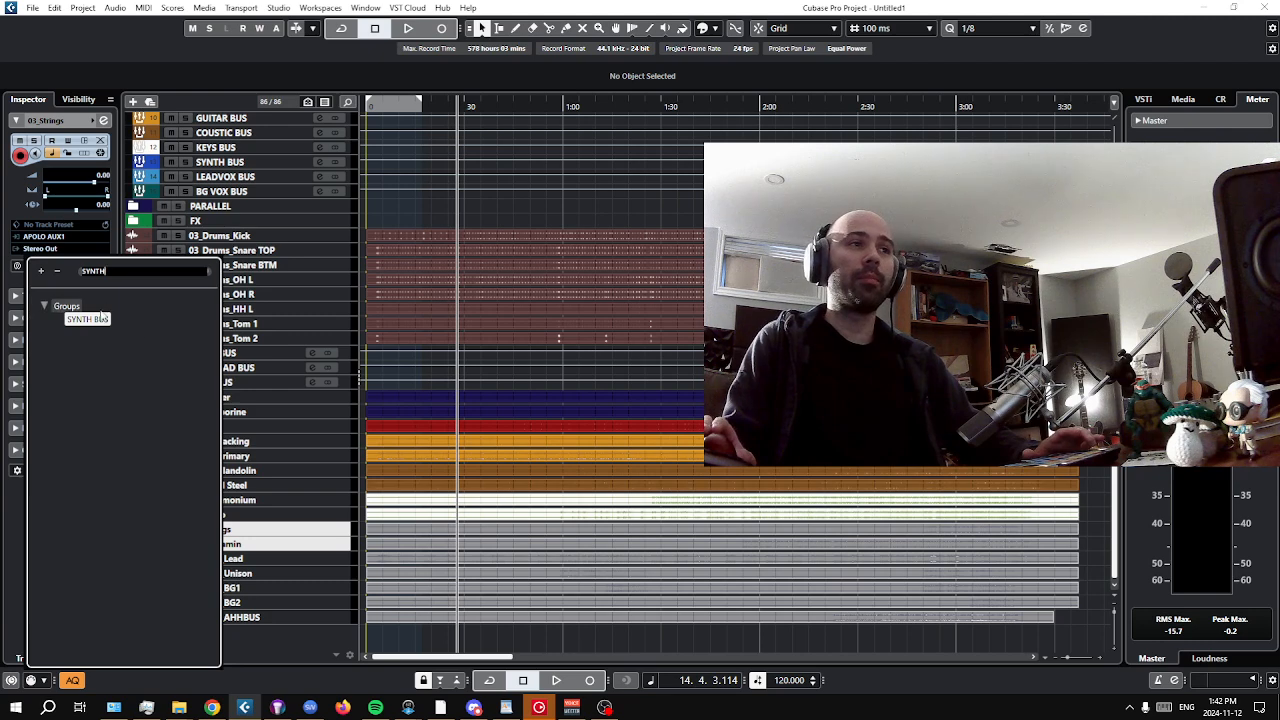
left_click(88, 320)
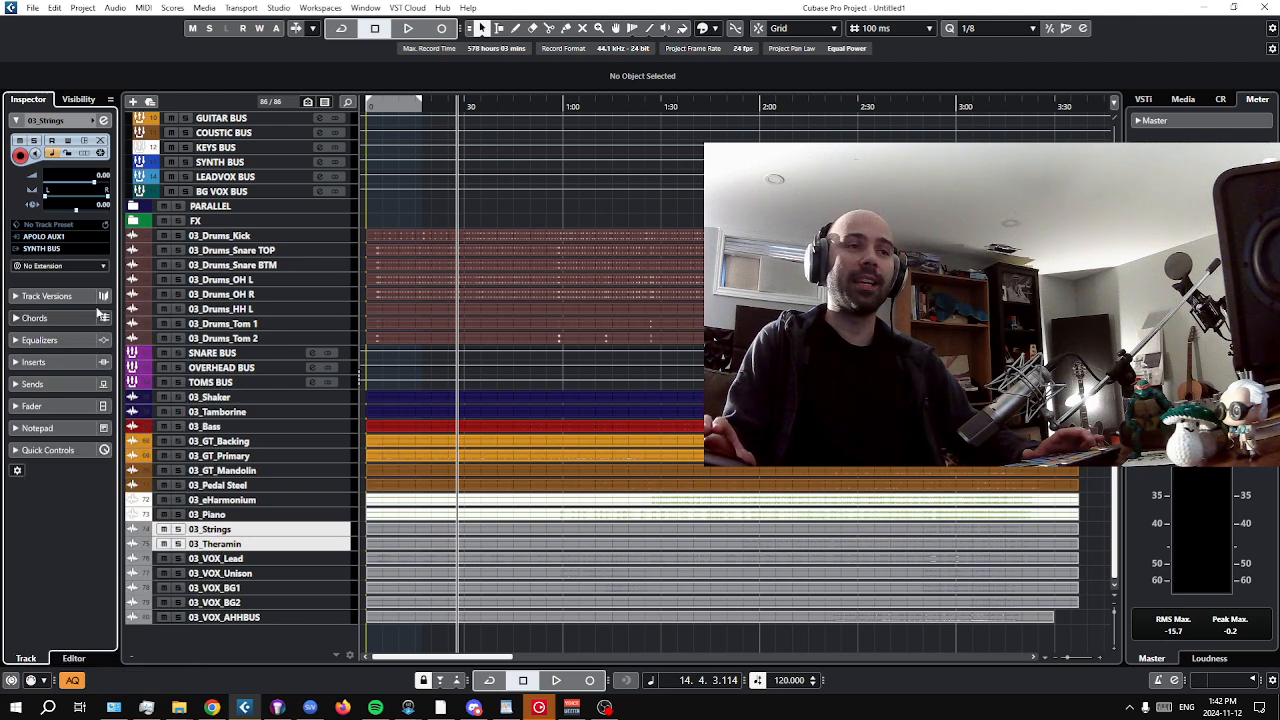
Inspect the **INSTBUS** group channel among the buses above the instrument tracks.
scroll(233, 224, "up", 5)
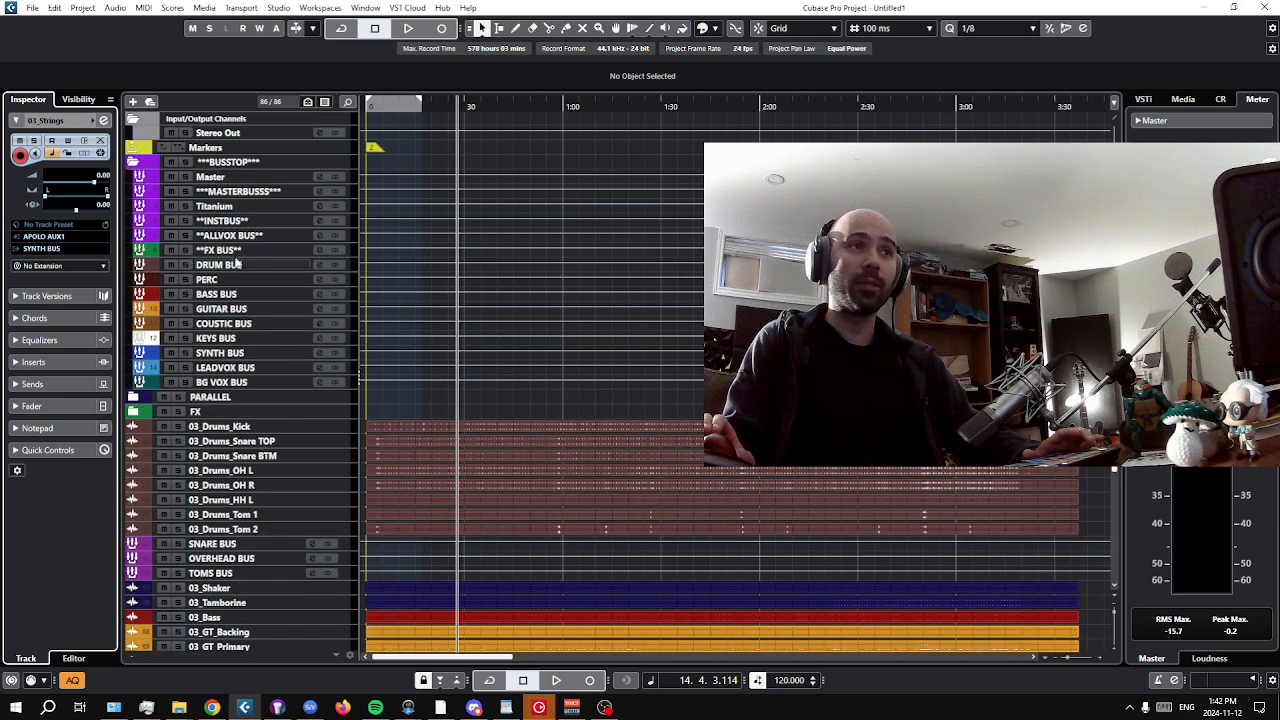
left_click(229, 224)
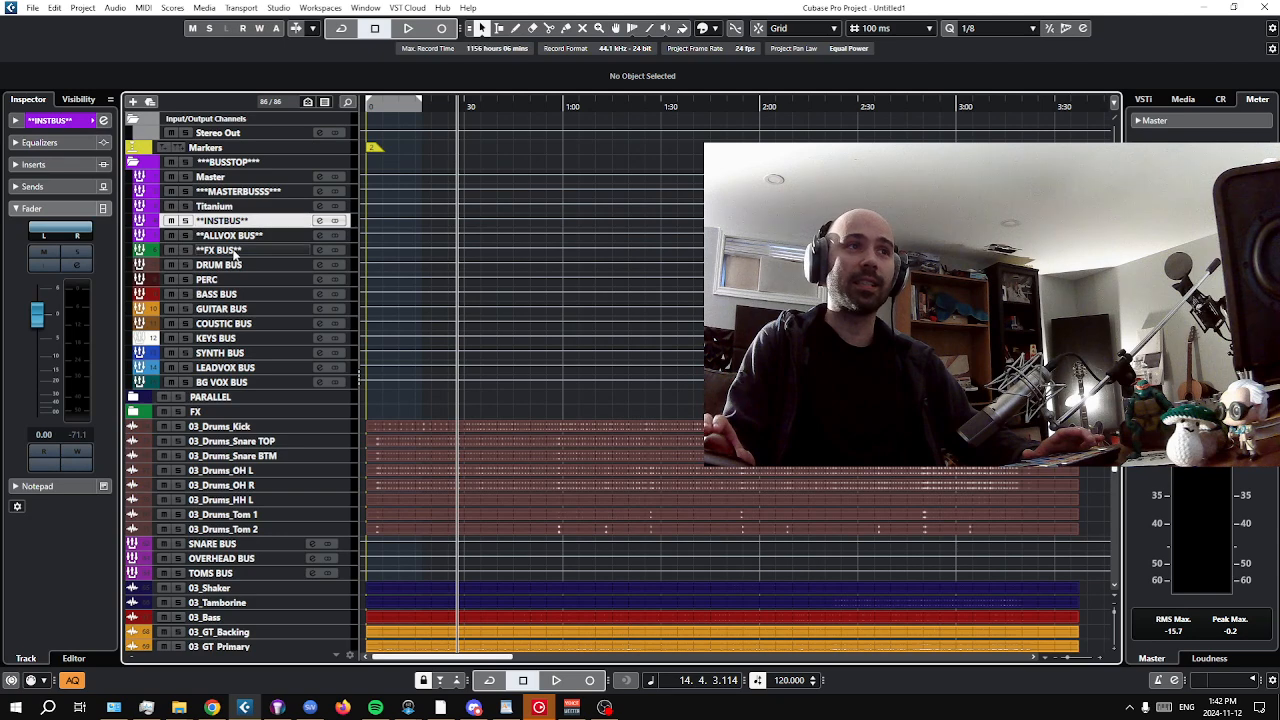
scroll(256, 321, "down", 5)
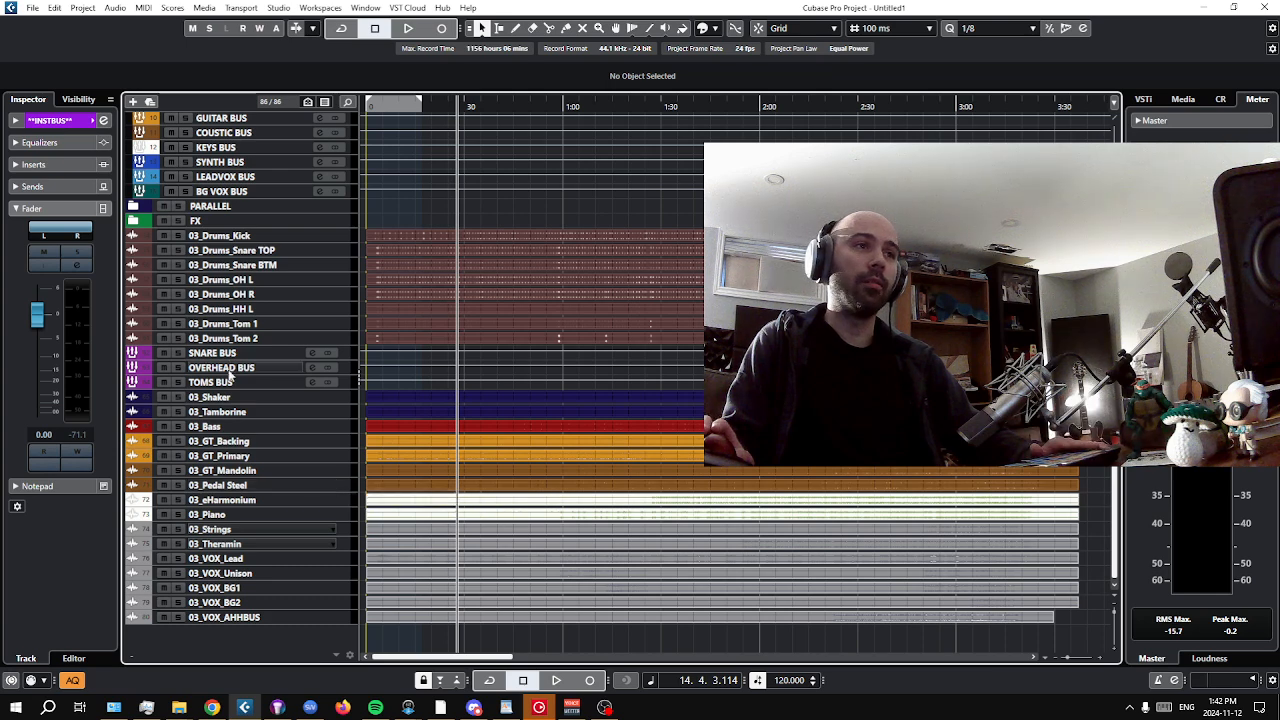
Reselect the 03_Strings and 03_Theramin tracks and colour them blue to match SYNTH BUS.
left_click(216, 533)
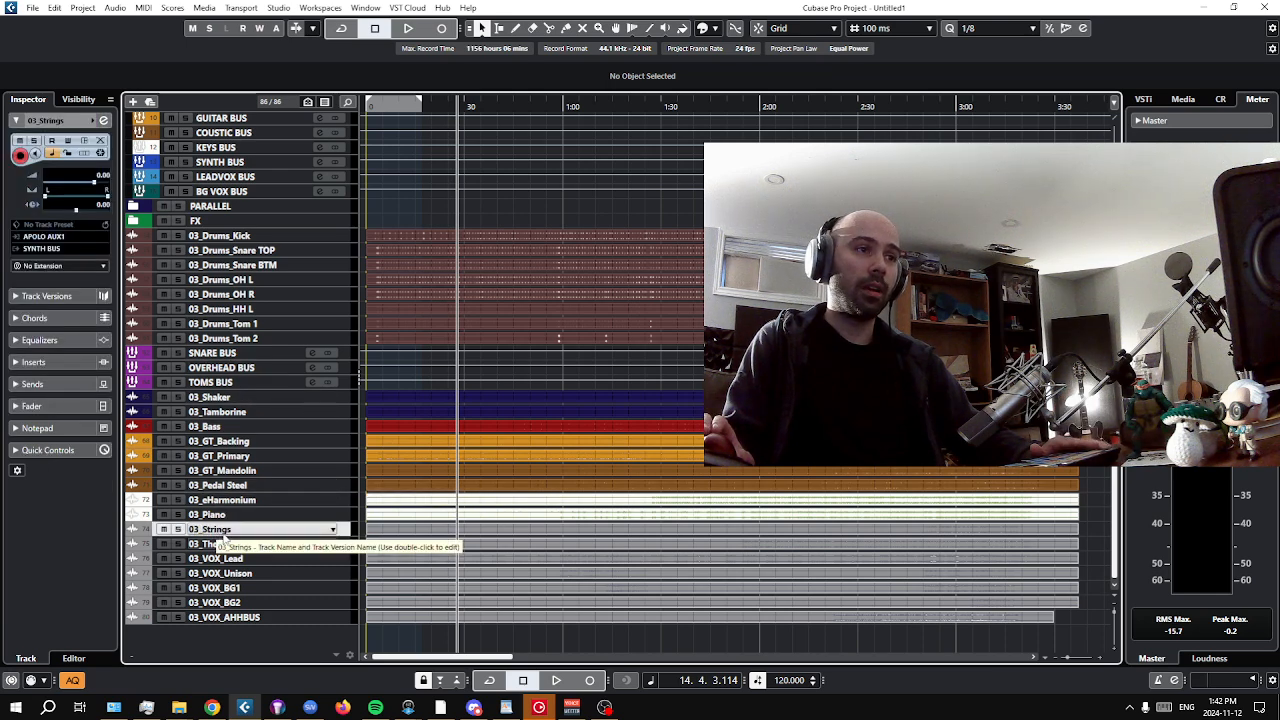
left_click(703, 28)
left_click(796, 67)
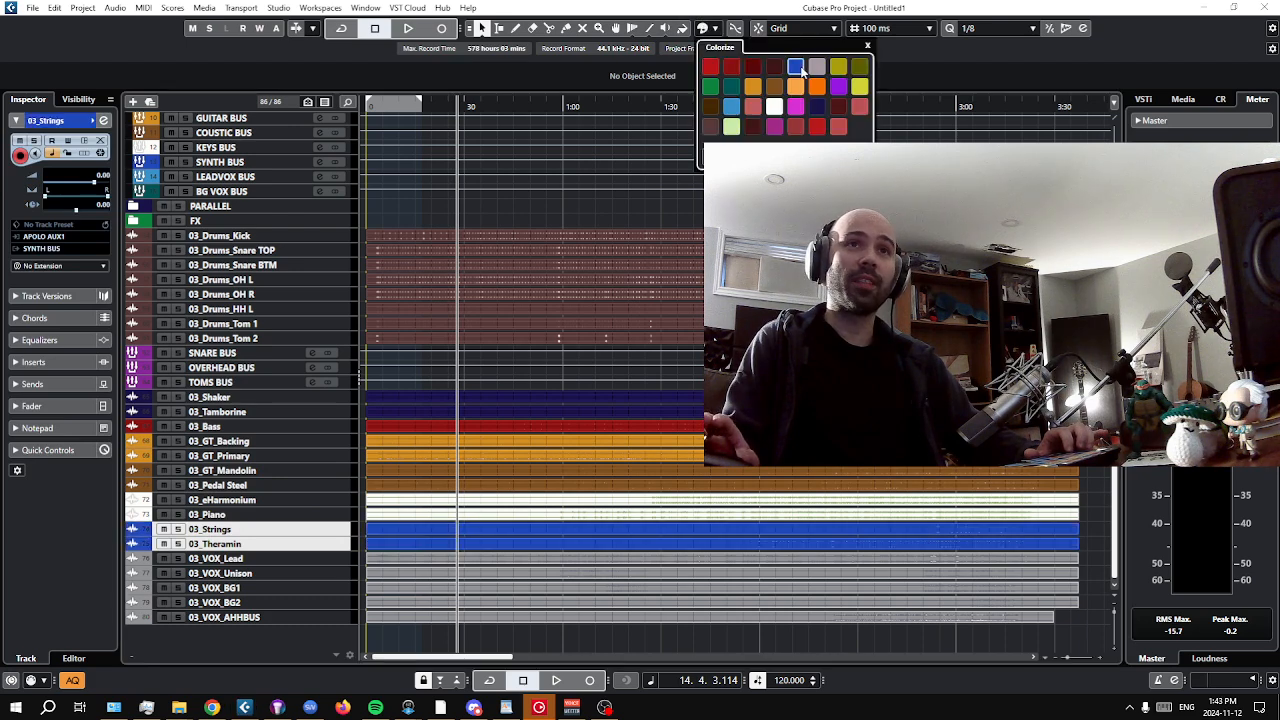
Select the 03_VOX_Lead and 03_VOX_Unison tracks and colour them light blue to match LEADVOX BUS.
left_click(215, 558)
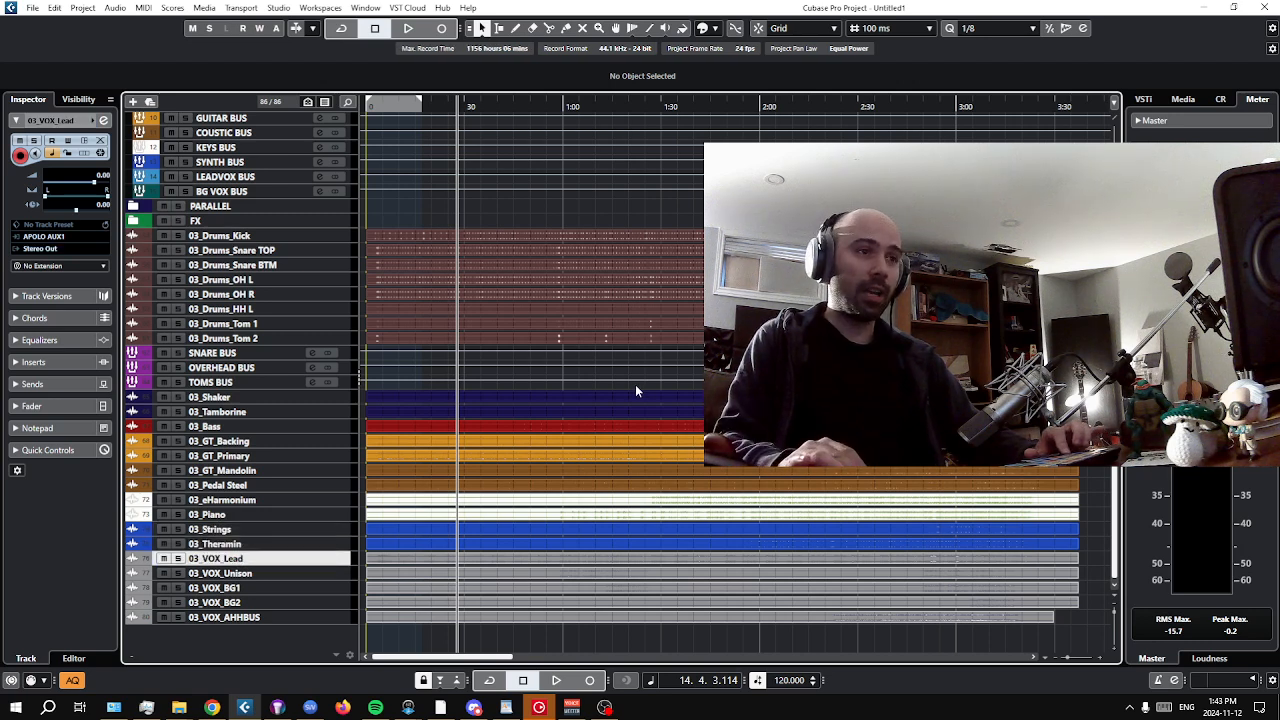
key("shift+Down")
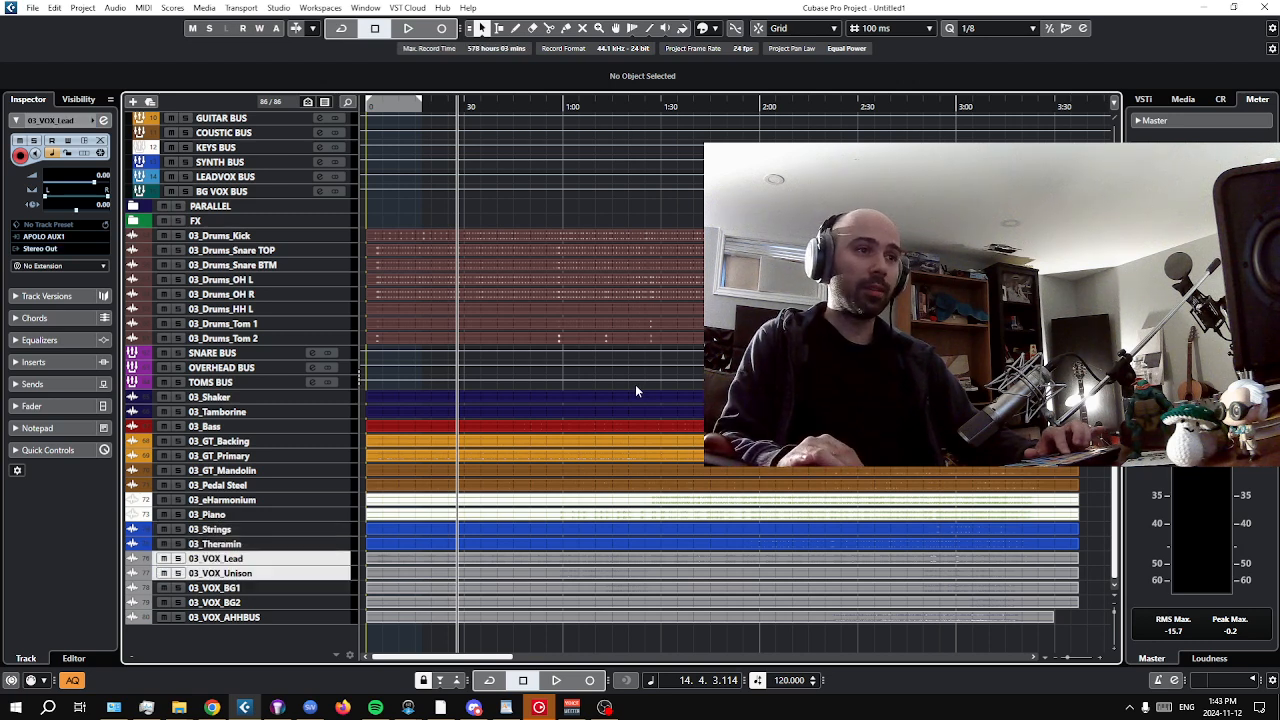
left_click(704, 28)
left_click(732, 106)
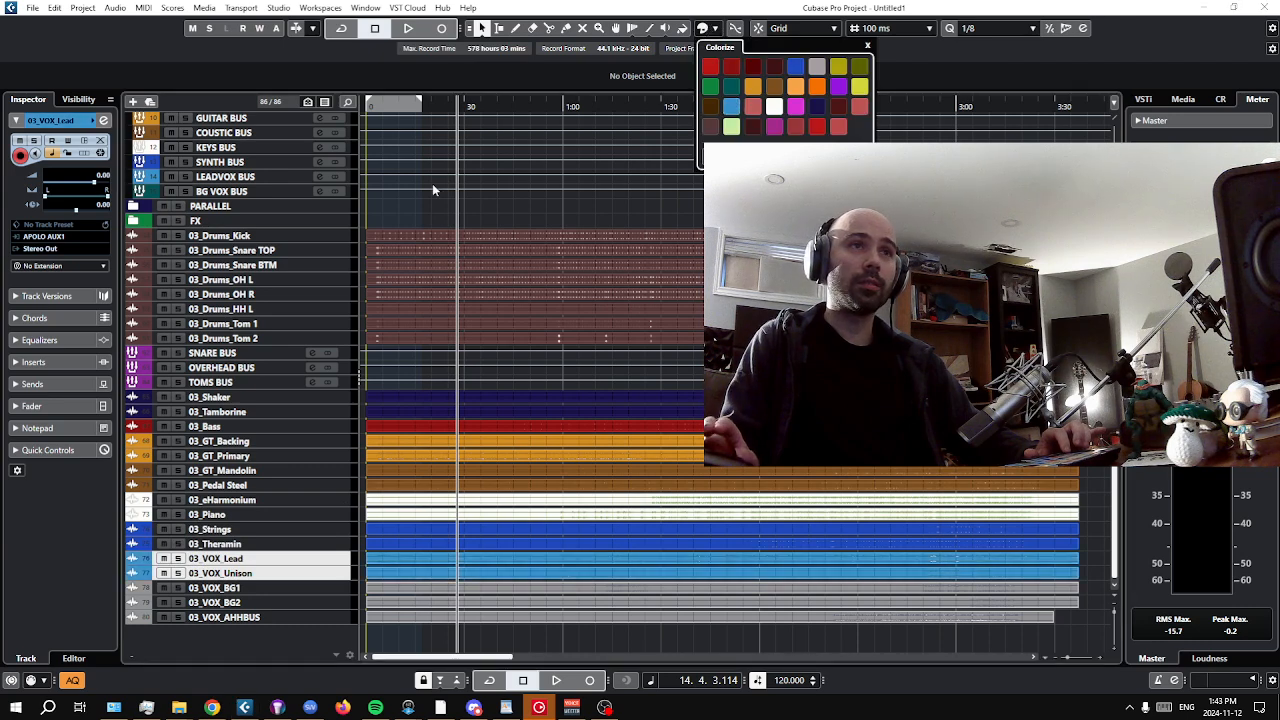
Search the output destinations for "le" and route the lead and unison vocal tracks to LEADVOX BUS.
left_click(64, 249)
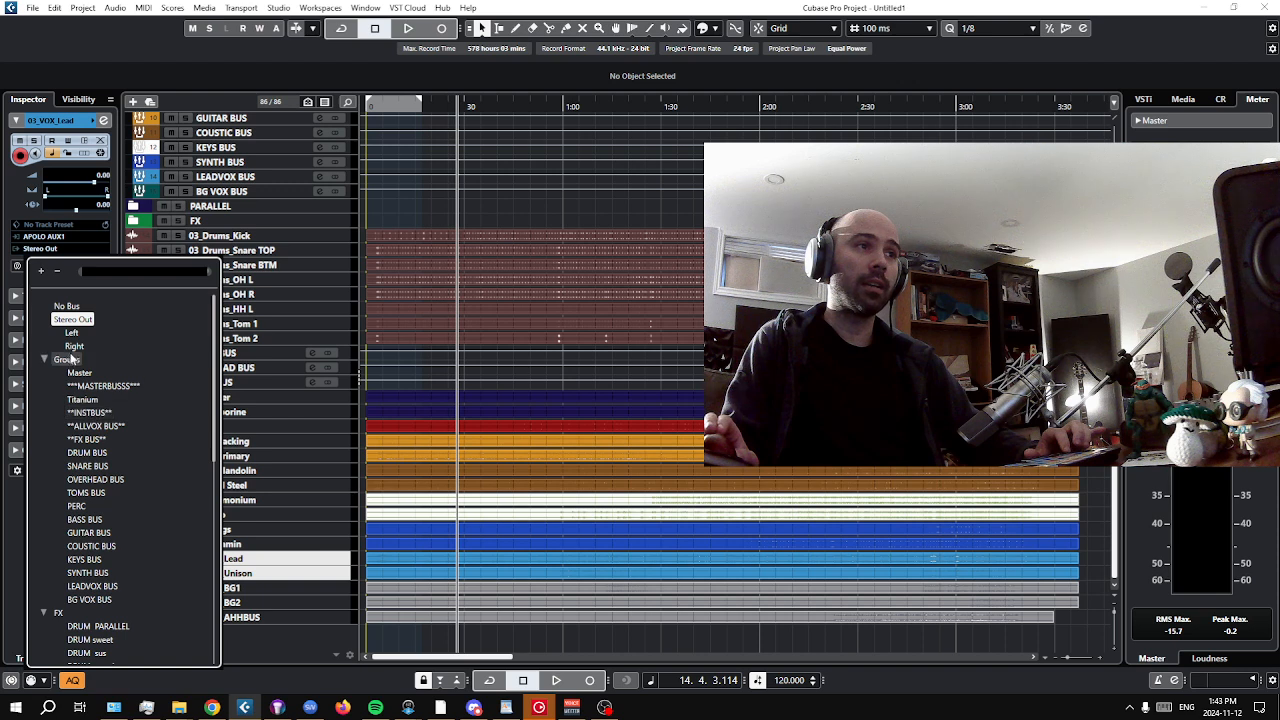
type("le")
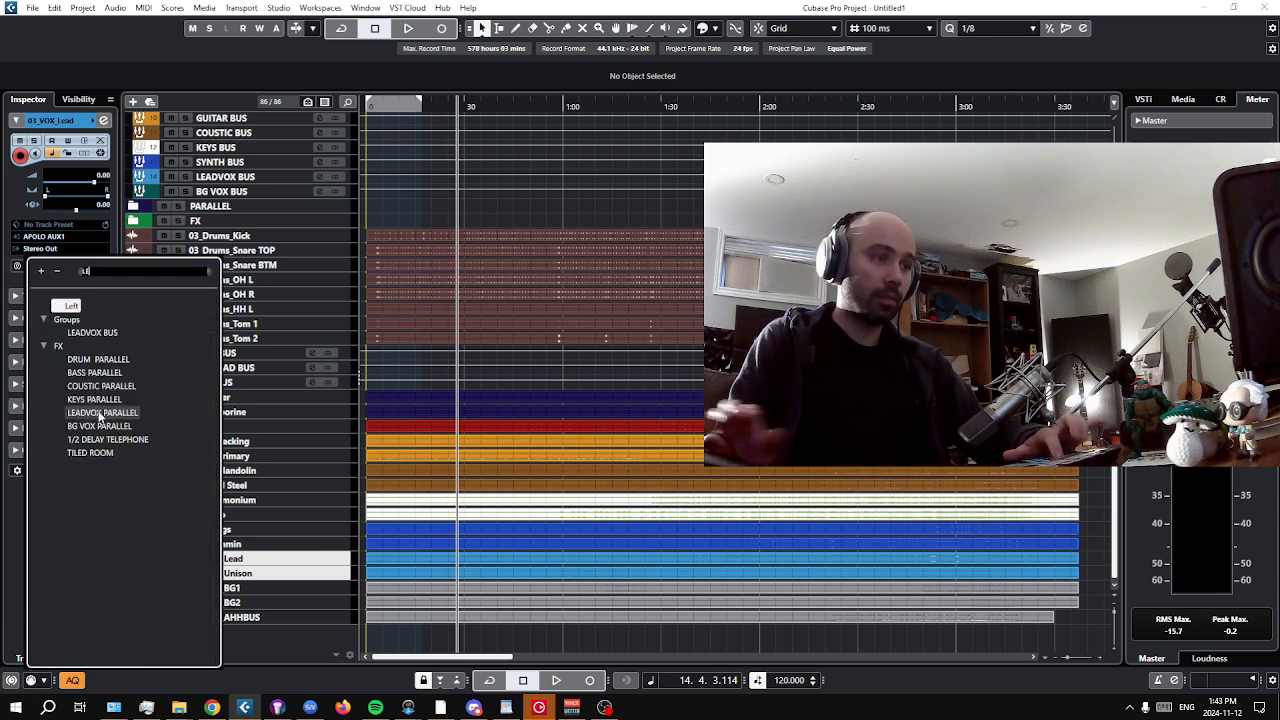
left_click(92, 332)
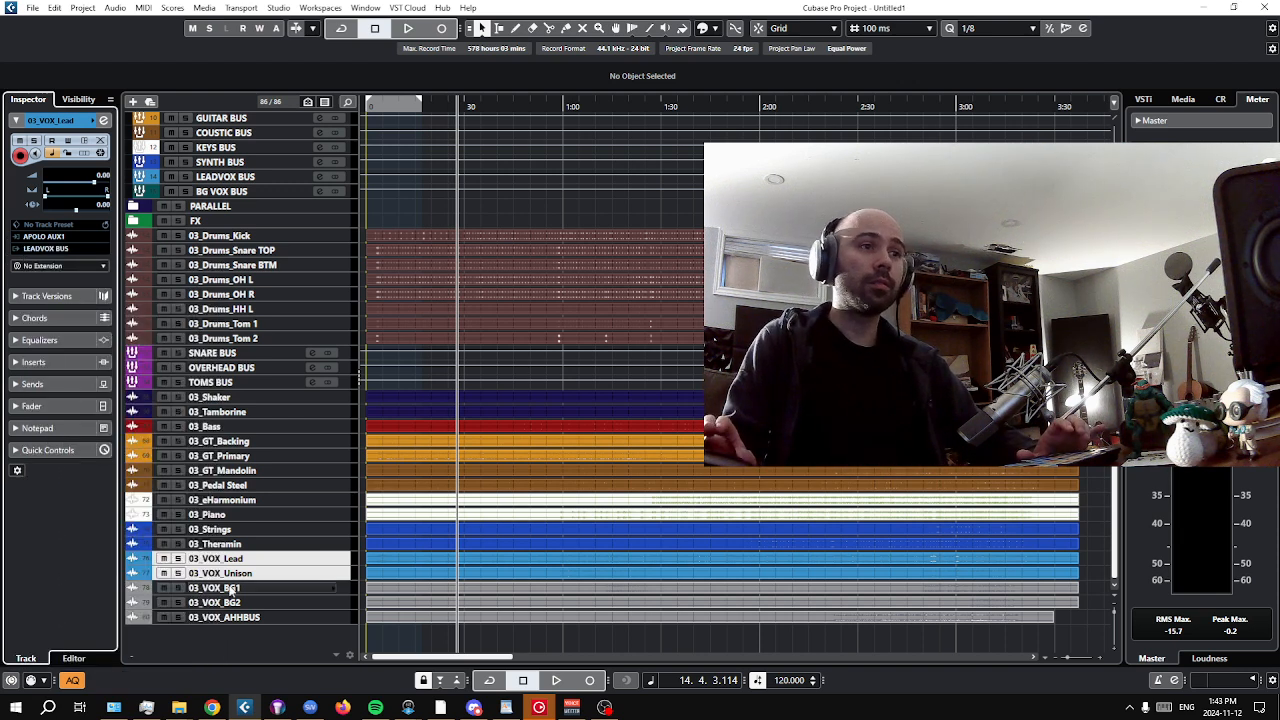
Select the 03_VOX_BG1, 03_VOX_BG2 and 03_VOX_AHHBUS tracks and colour them teal to match BG VOX BUS.
left_click(231, 590)
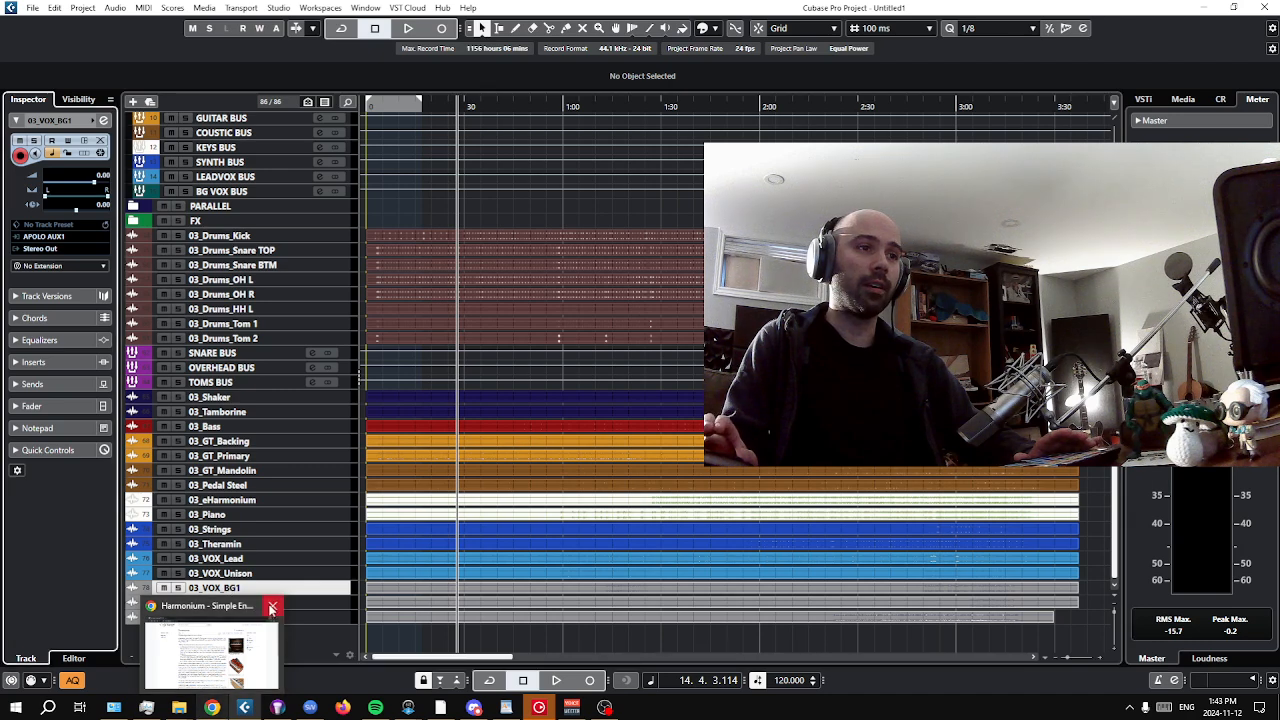
left_click(214, 592)
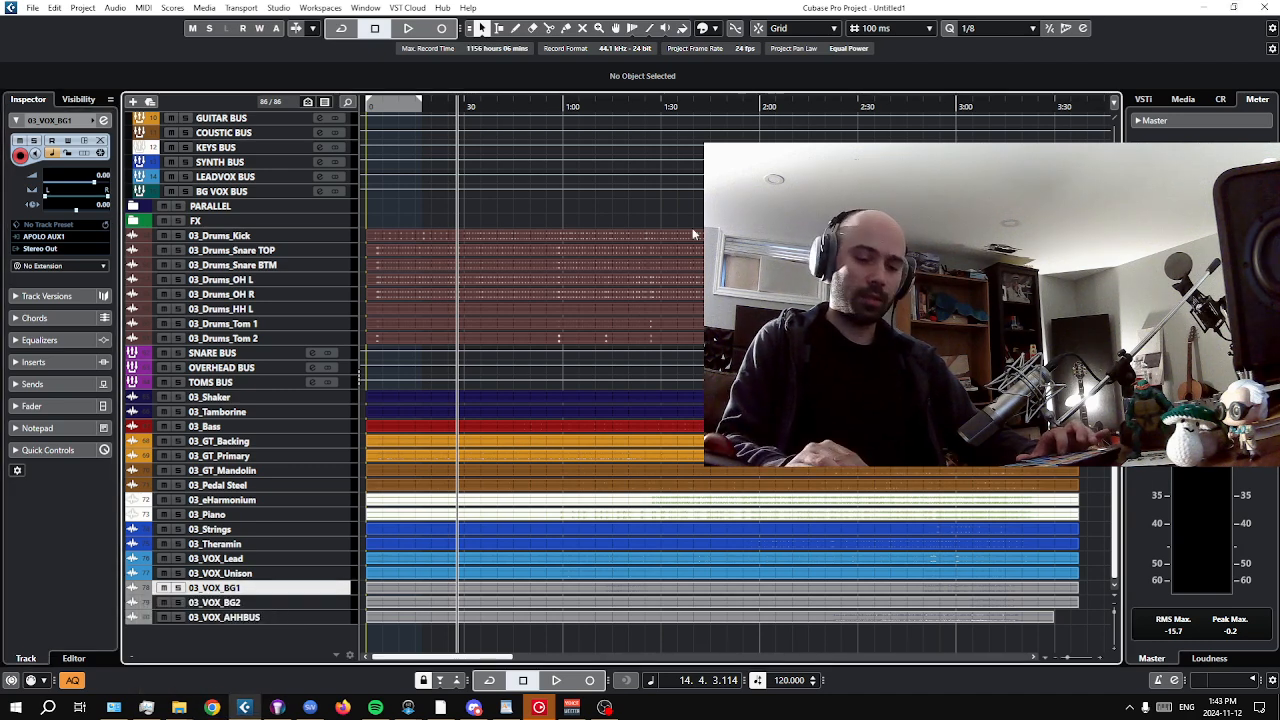
key("shift+Down")
key("shift+Down")
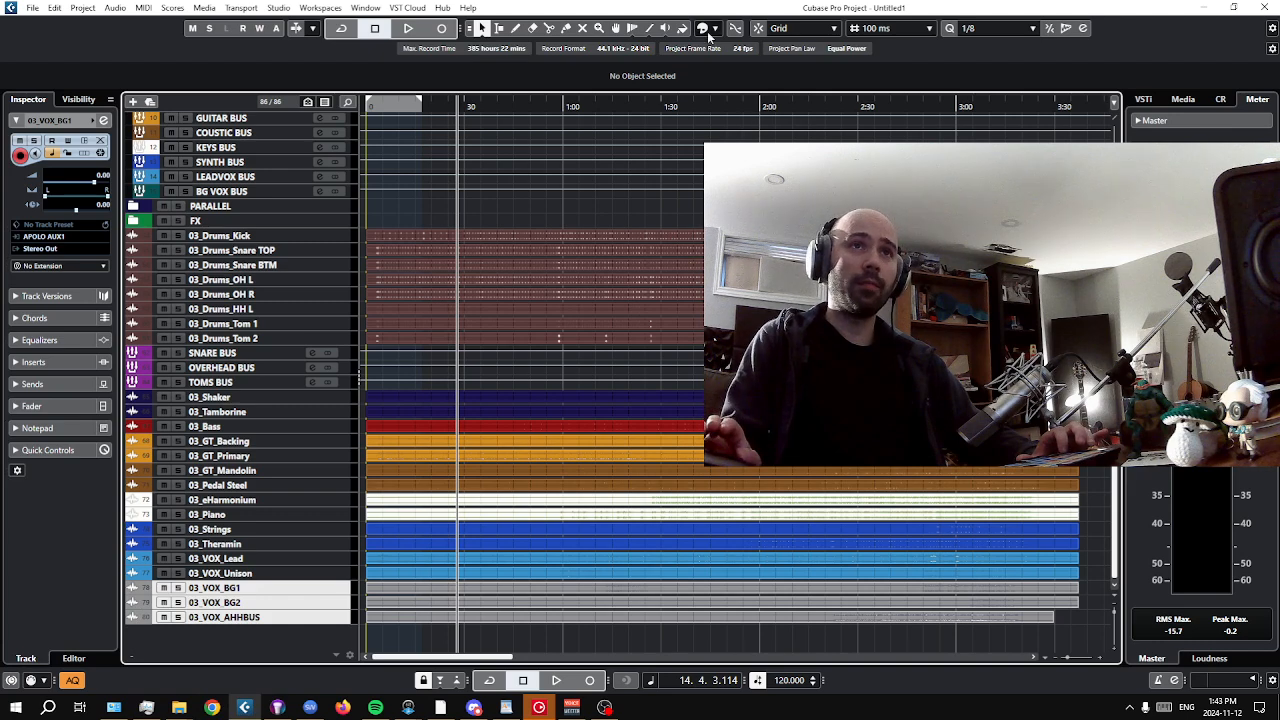
left_click(703, 30)
left_click(731, 87)
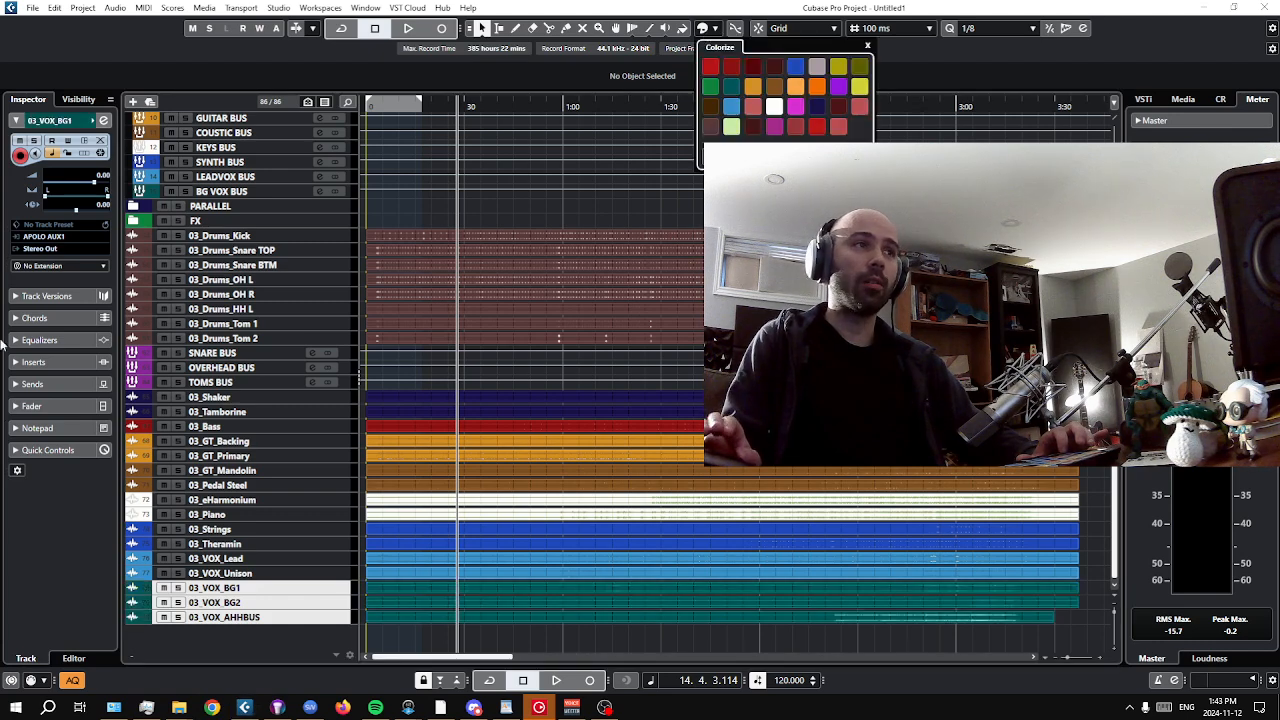
Search the output destinations for BG and route the three selected background vocal tracks to BG VOX BUS.
left_click(47, 251)
left_click(47, 251)
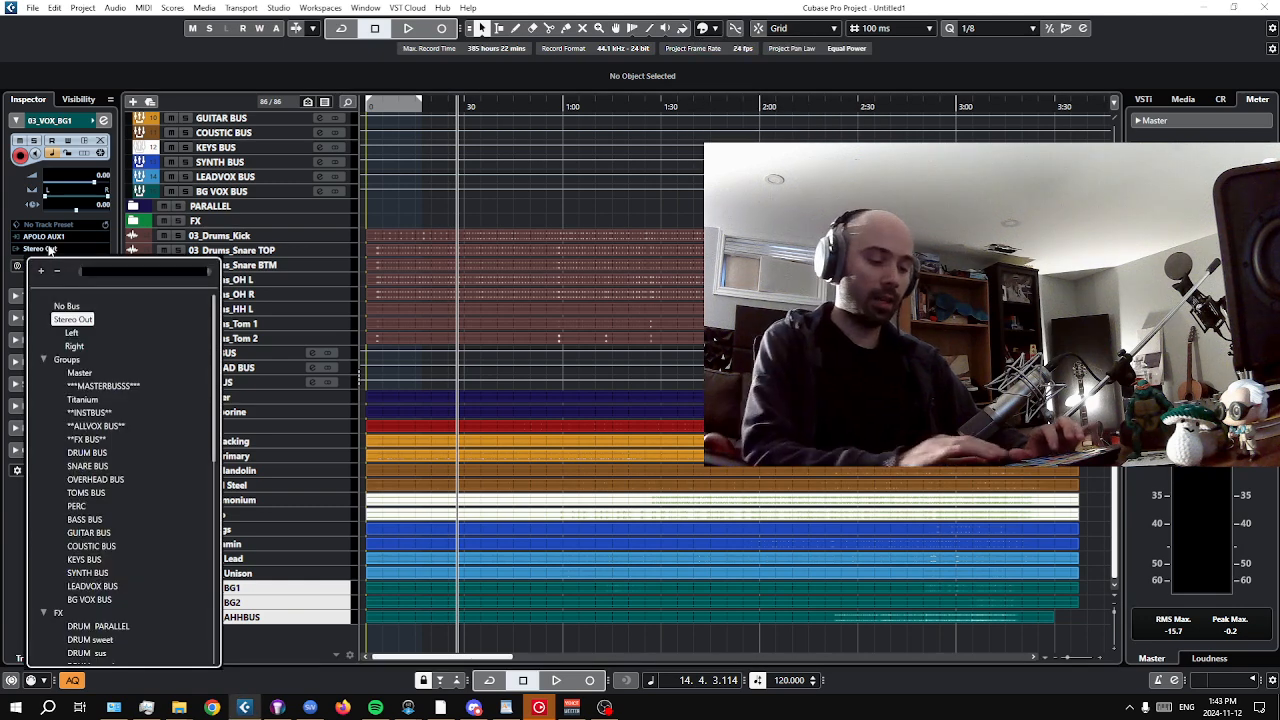
type("BG")
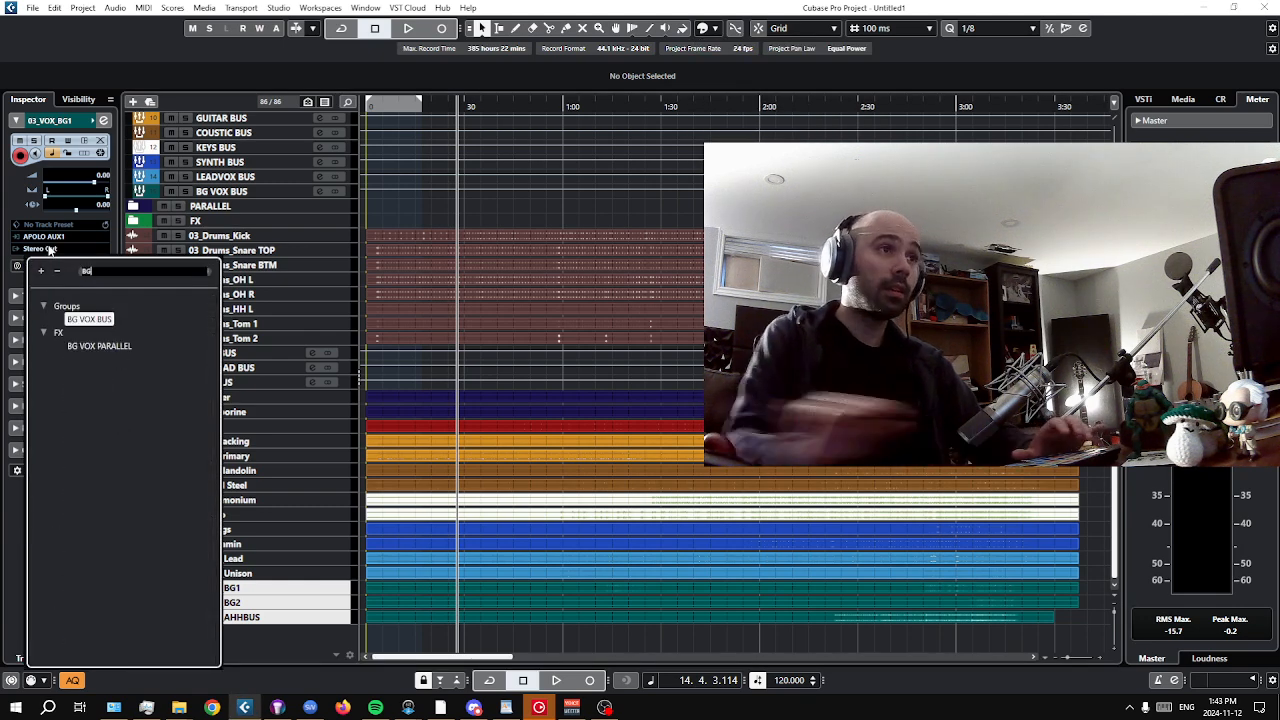
left_click(79, 322)
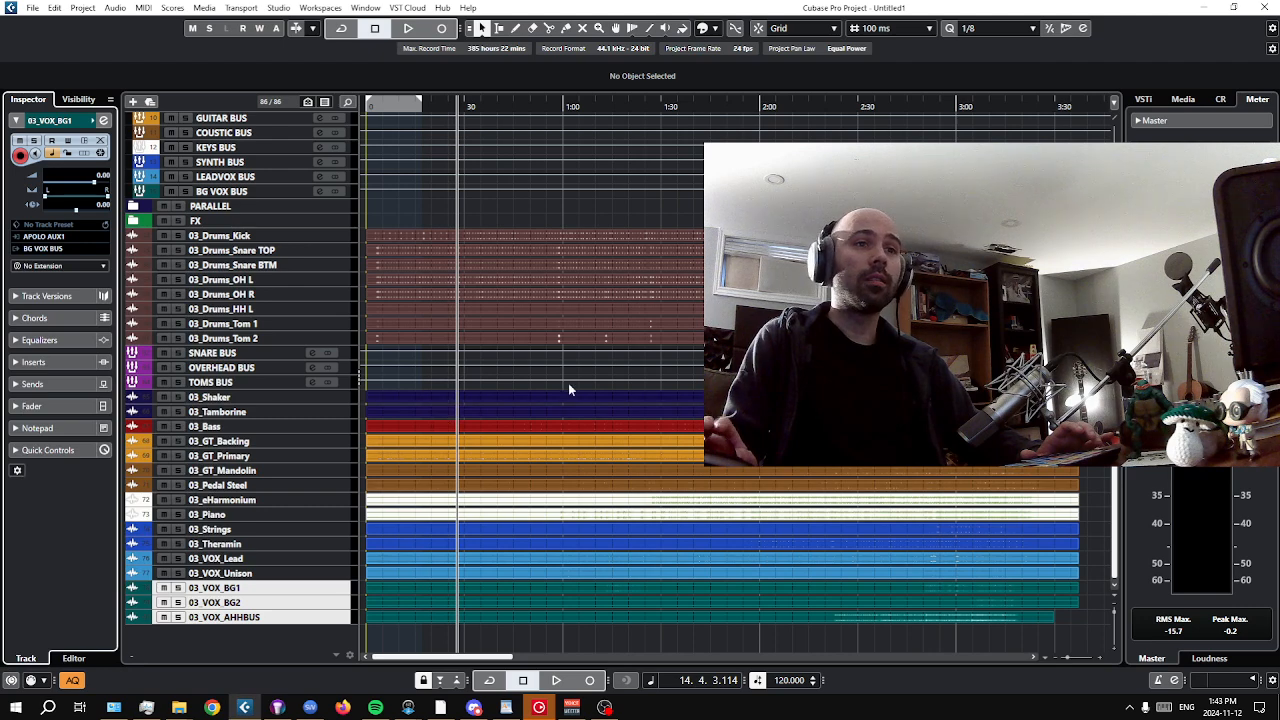
Inspect the PERC, **INSTBUS**, **ALLVOX BUS**, LEADVOX, BG VOX and **FX BUS** group channels in the bus folder.
scroll(618, 380, "up", 3)
scroll(505, 469, "up", 3)
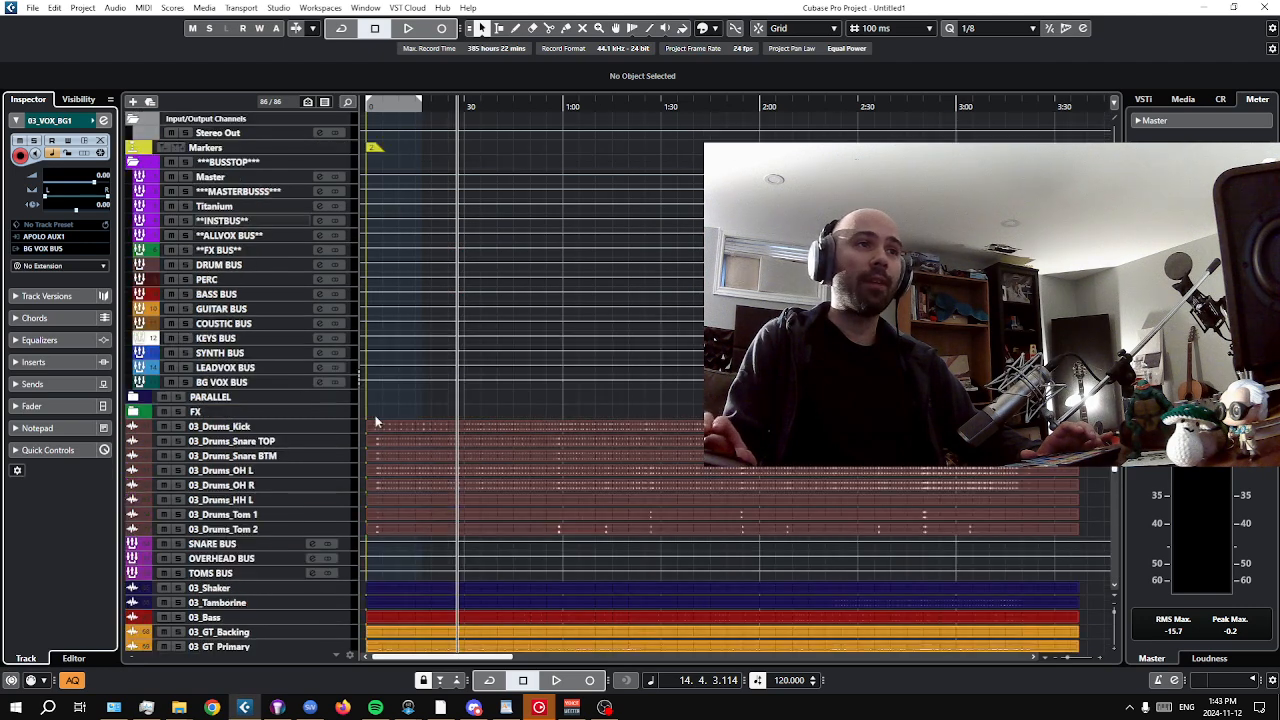
left_click(212, 283)
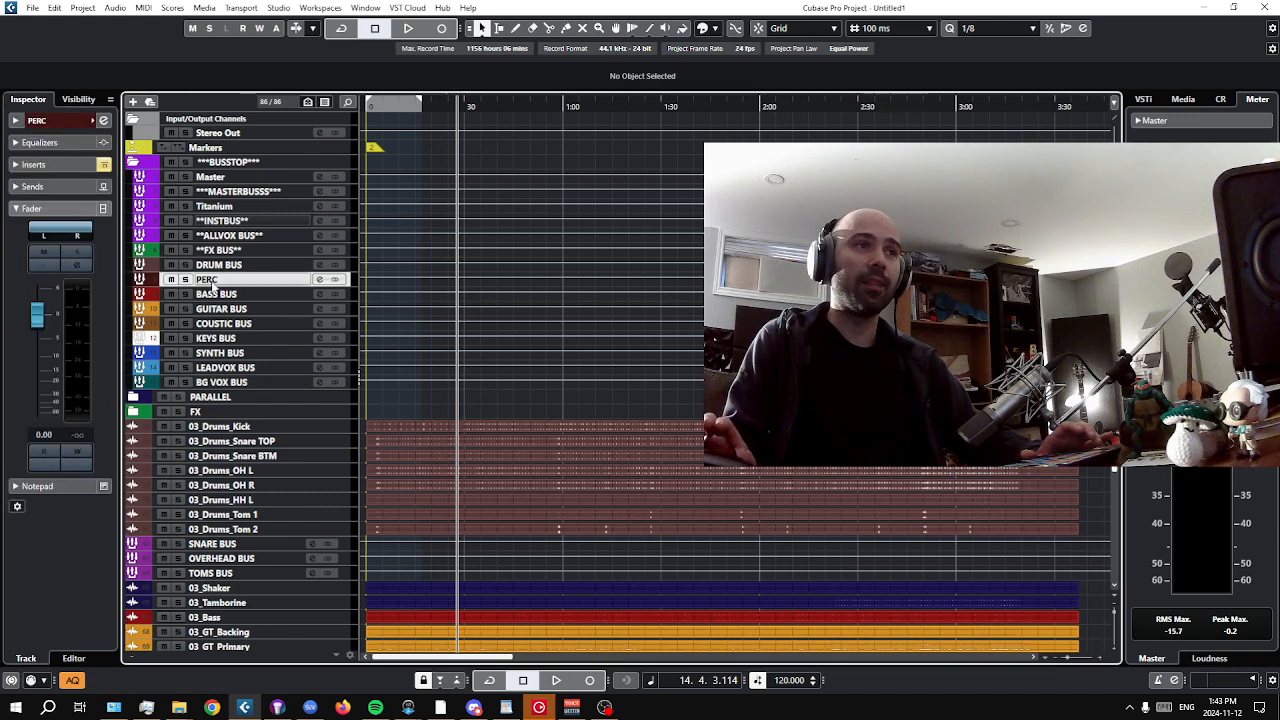
left_click(223, 224)
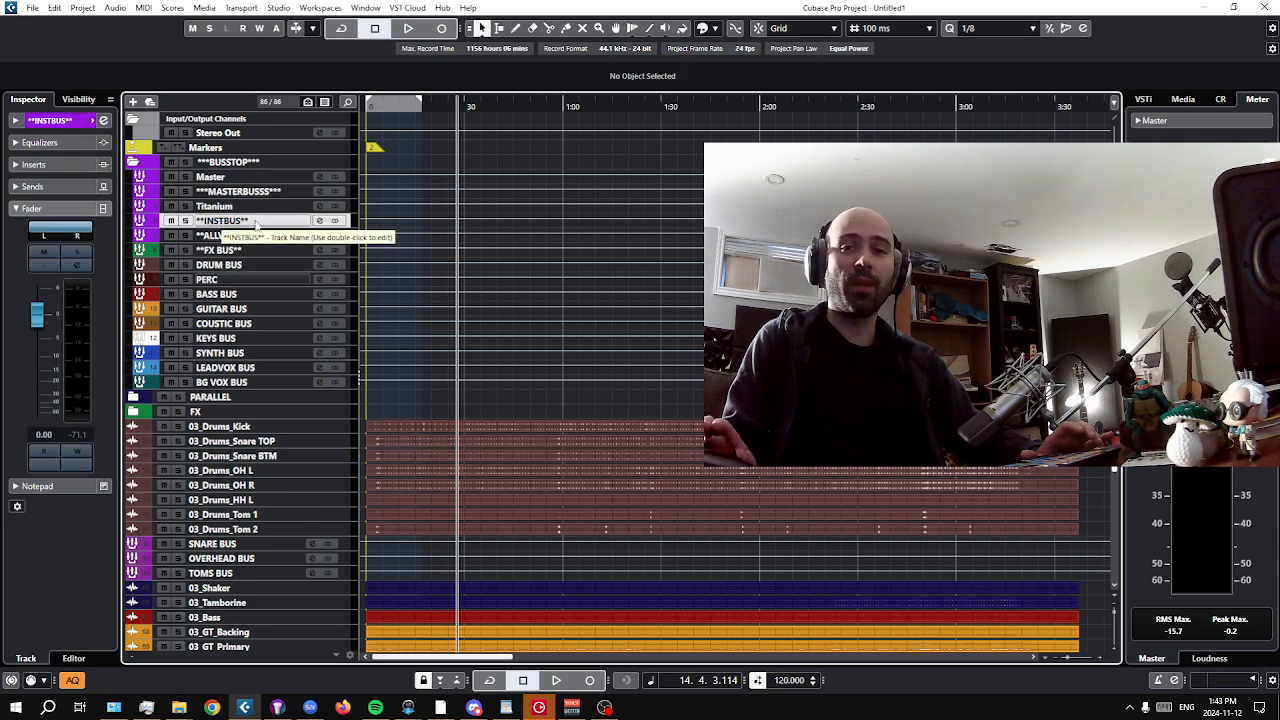
left_click(240, 238)
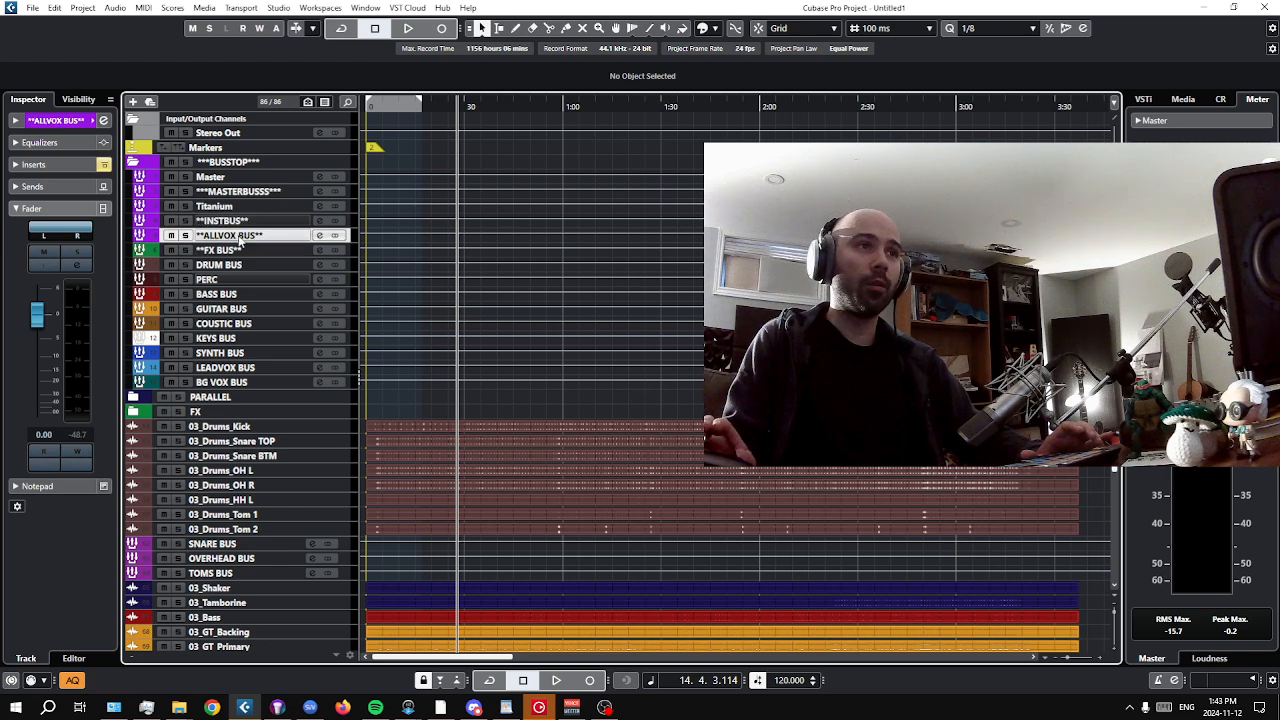
left_click(222, 368)
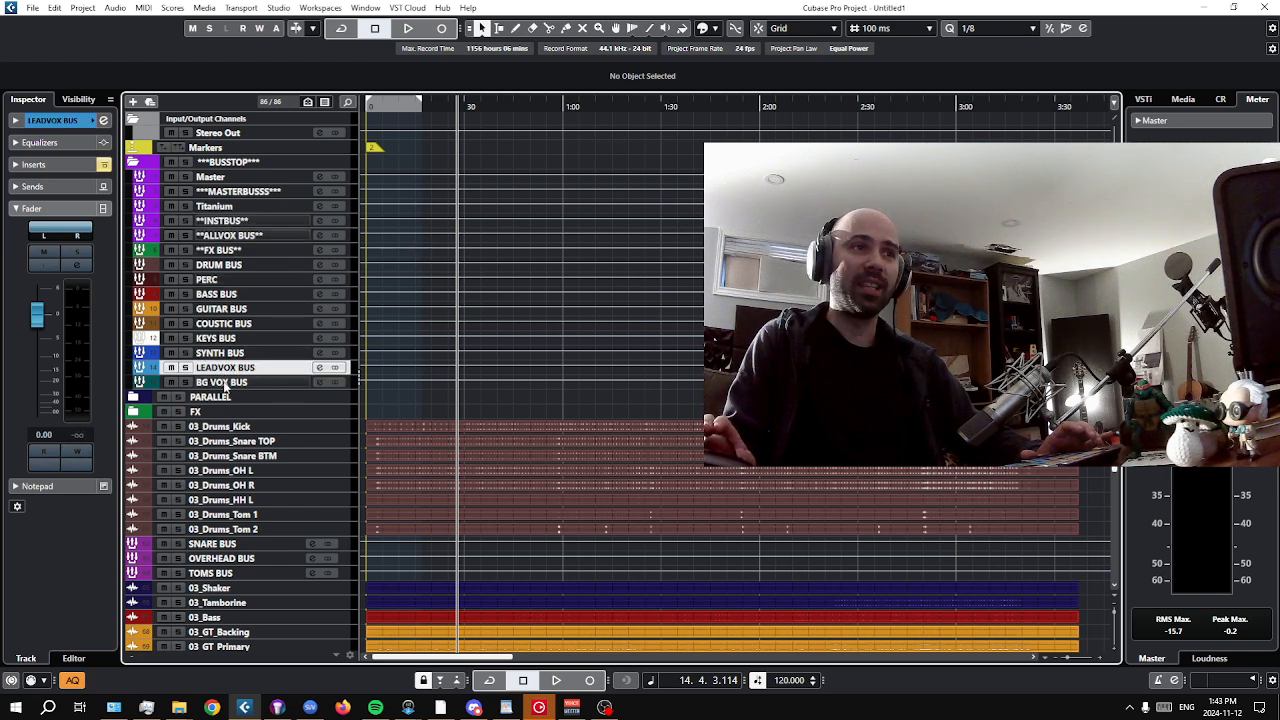
left_click(228, 382)
left_click(219, 235)
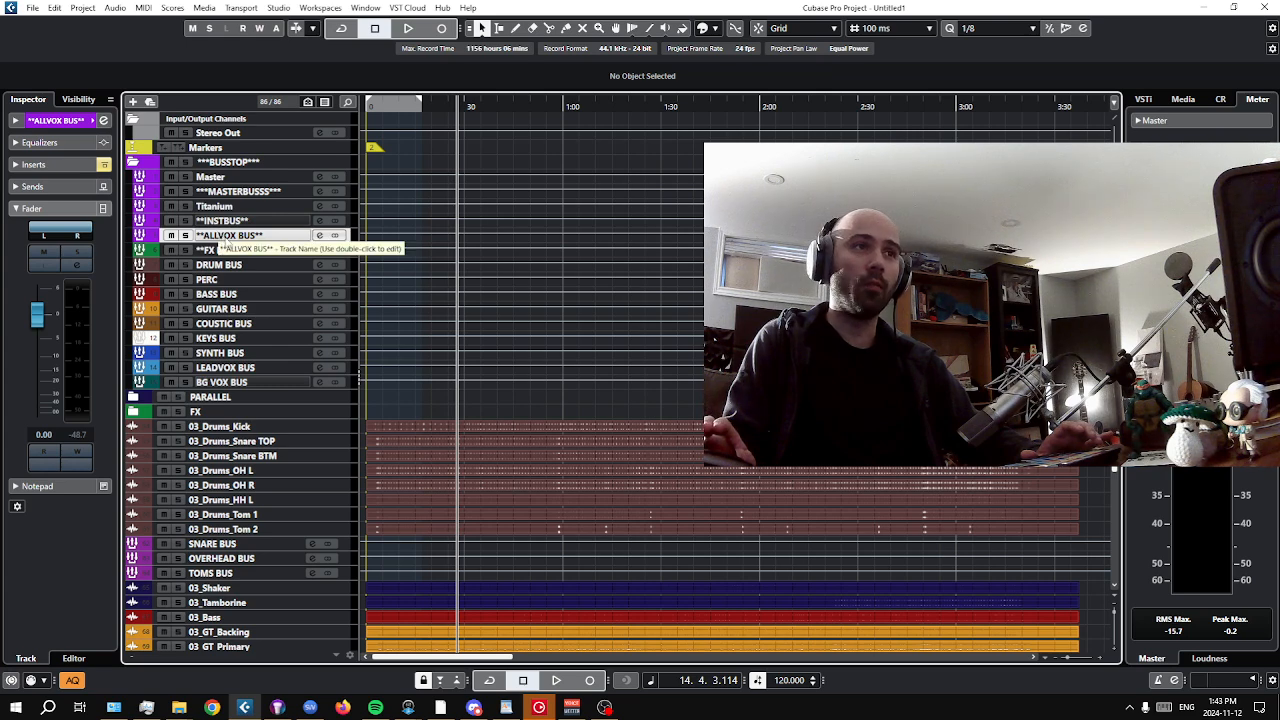
left_click(232, 251)
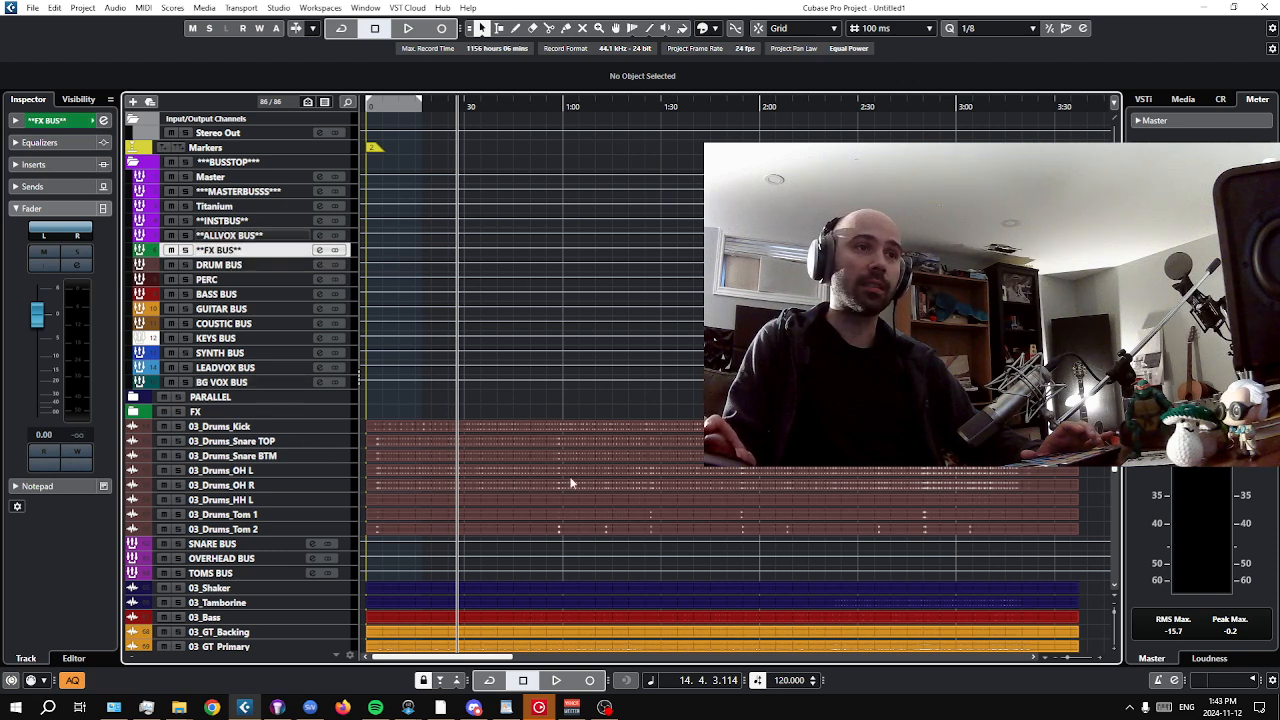
Inspect the Titanium, ***MASTERBUSSS*** and Master group channels at the head of the bus chain.
left_click(221, 207)
left_click(234, 192)
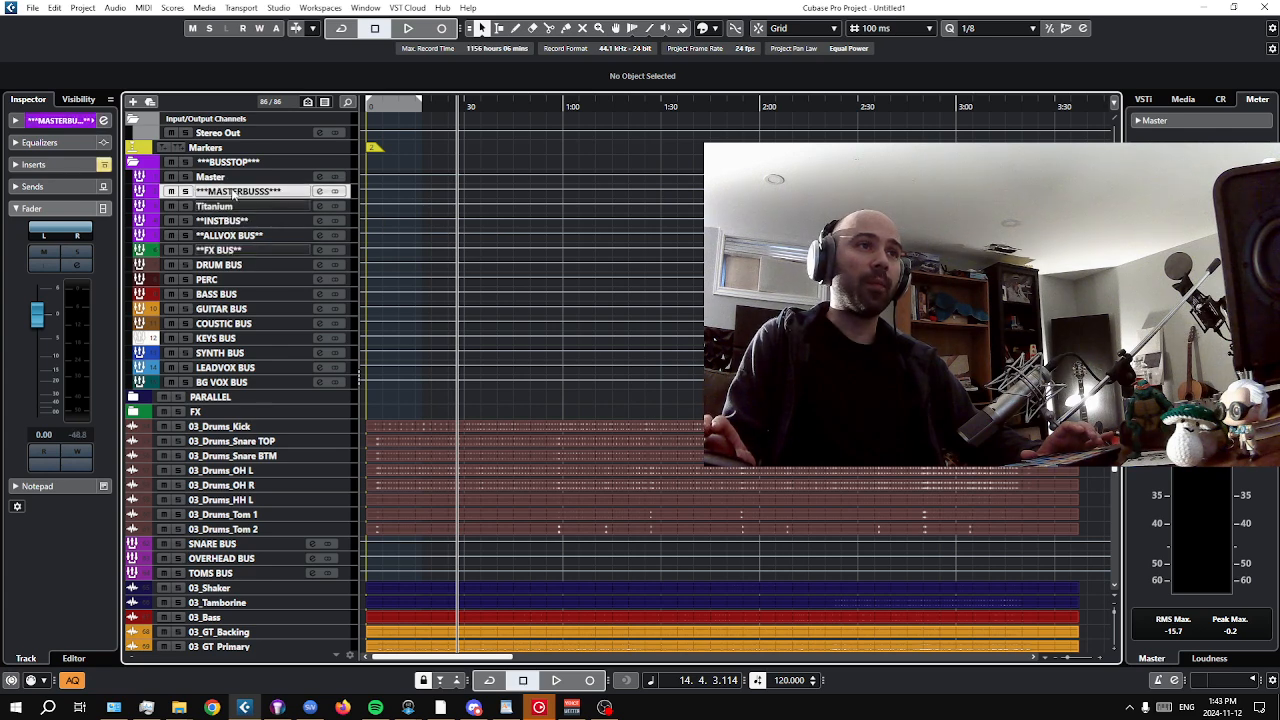
left_click(233, 177)
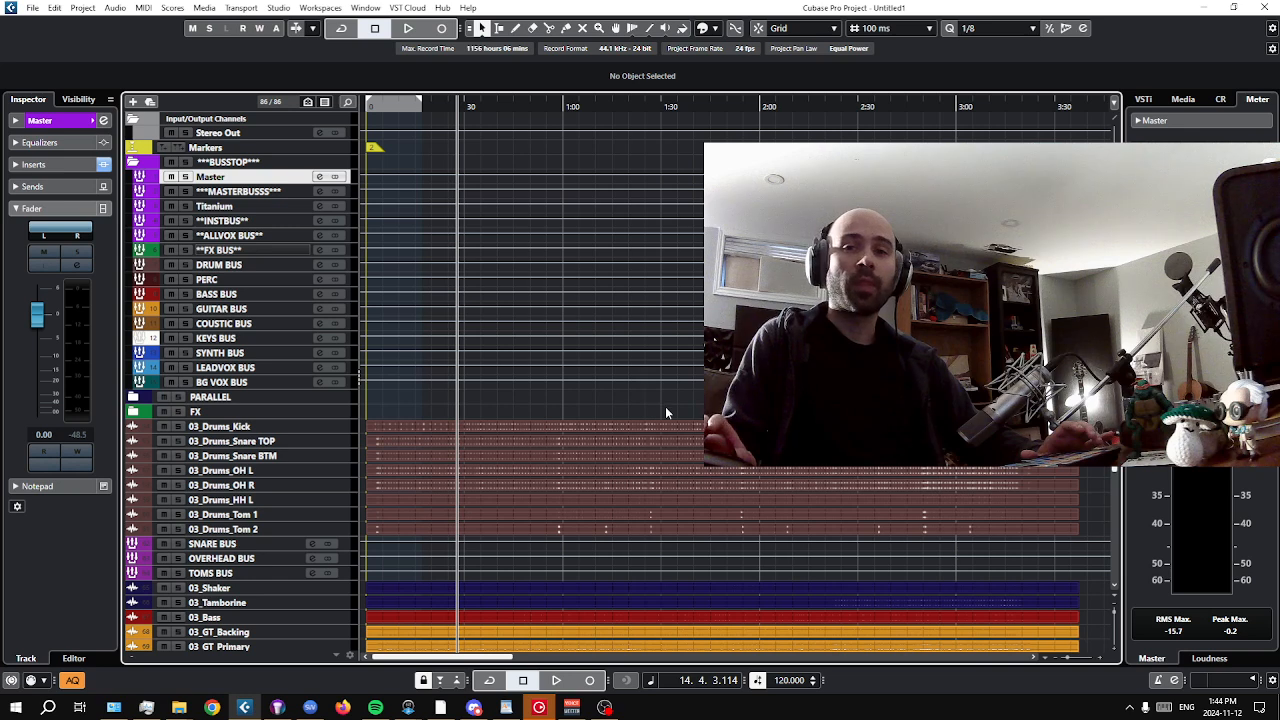
Return the playhead to the project start and inspect the Pro-L 2 limiter among the Stereo Out inserts.
key("Home")
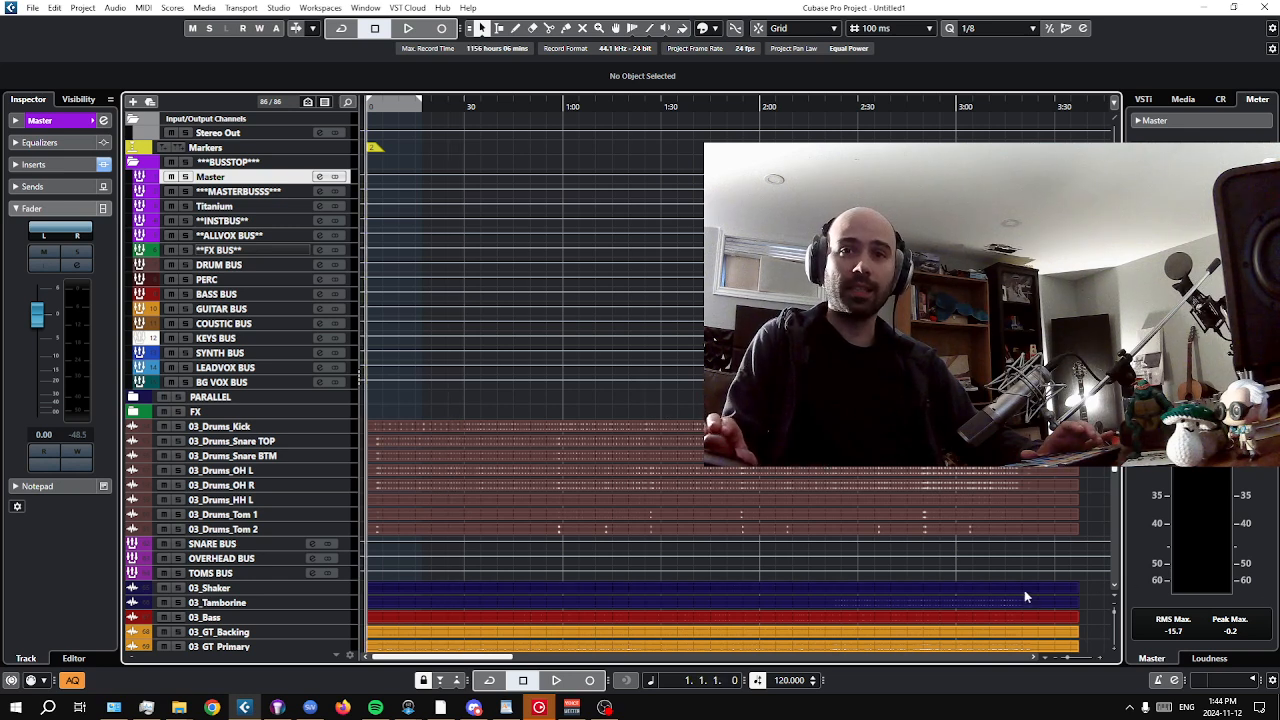
left_click(238, 122)
left_click(240, 133)
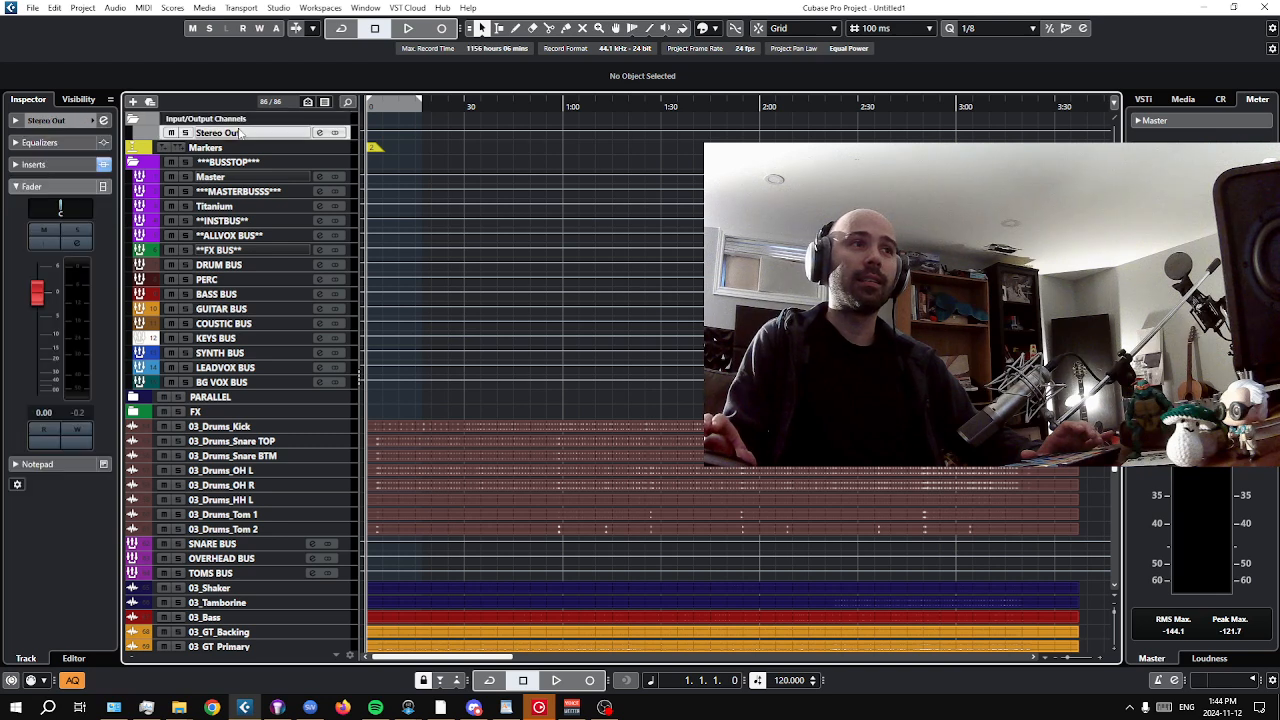
left_click(55, 164)
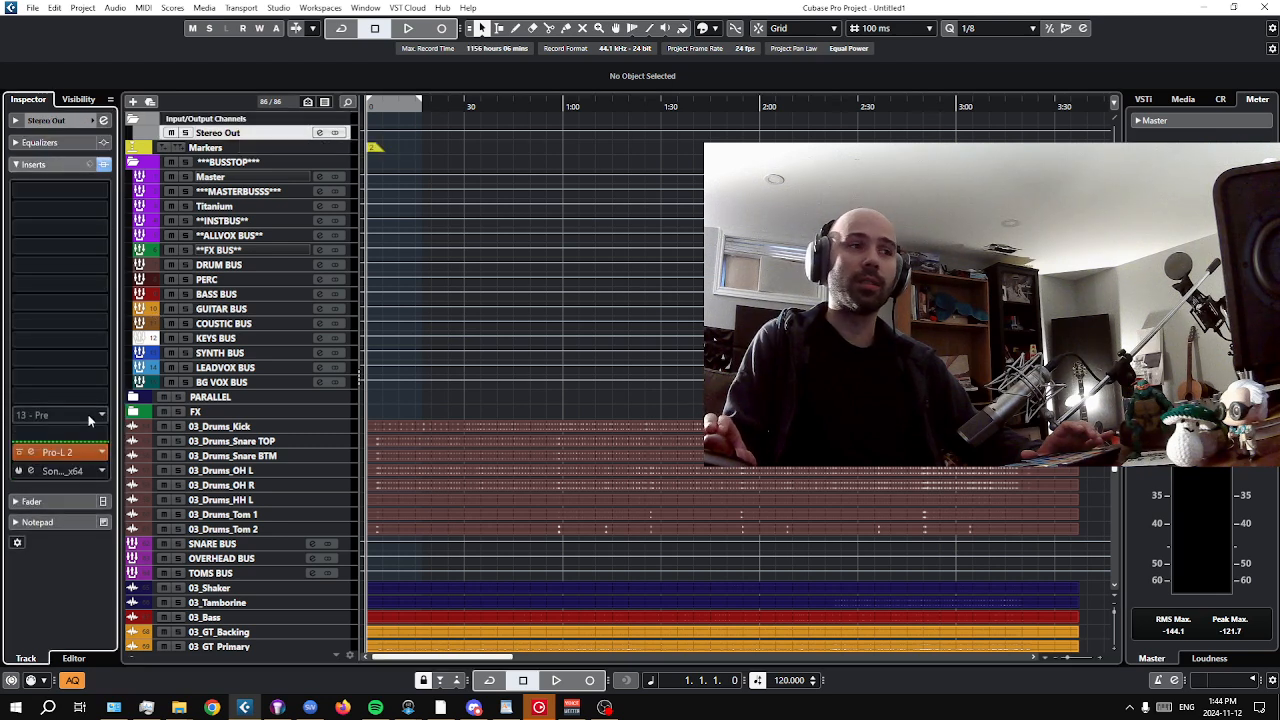
left_click(31, 452)
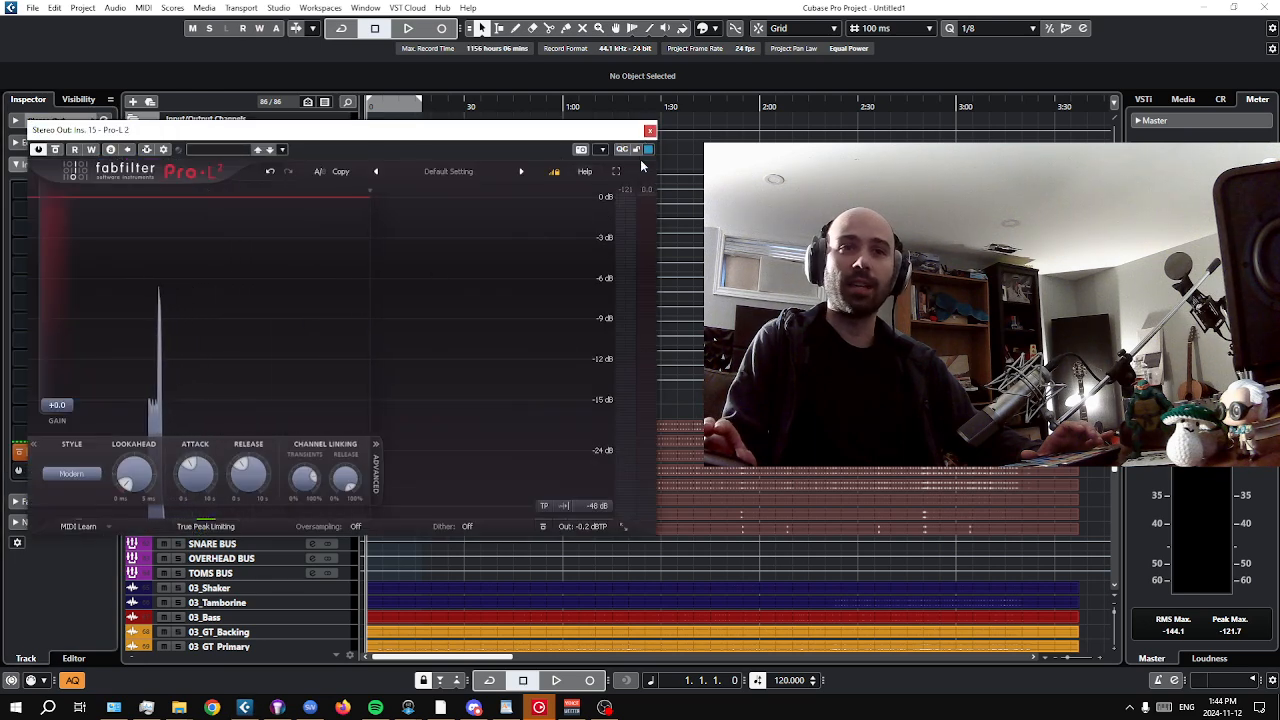
left_click(650, 131)
Reset the maximum RMS and peak values of the Master meter.
scroll(698, 277, "down", 4)
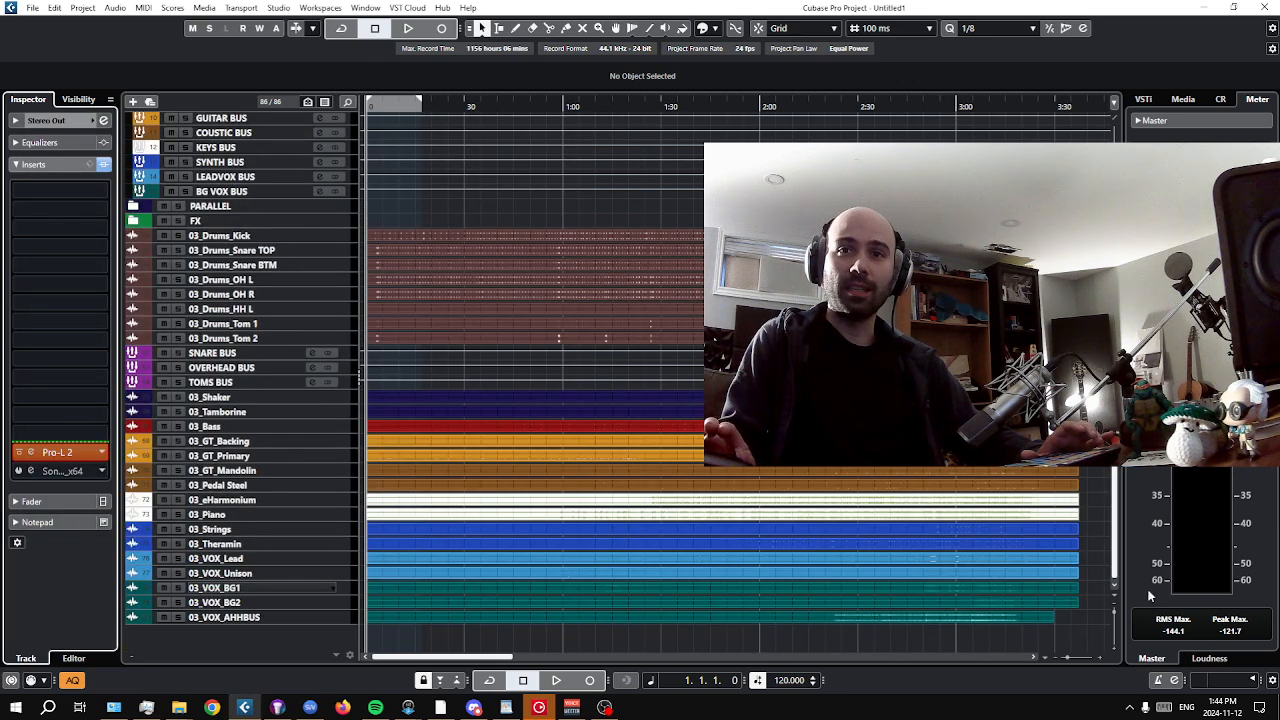
left_click(1229, 632)
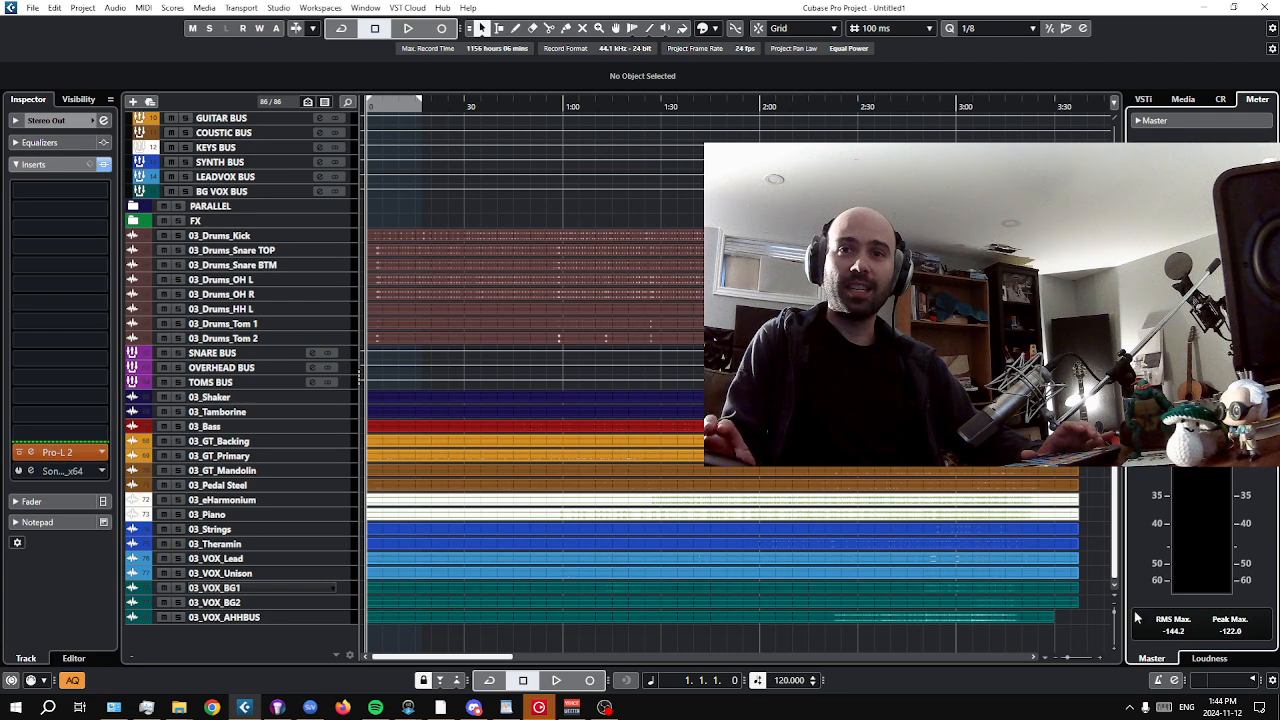
Open the Pro-L 2 limiter on Stereo Out and play the project from the start to check its level.
scroll(615, 408, "up", 4)
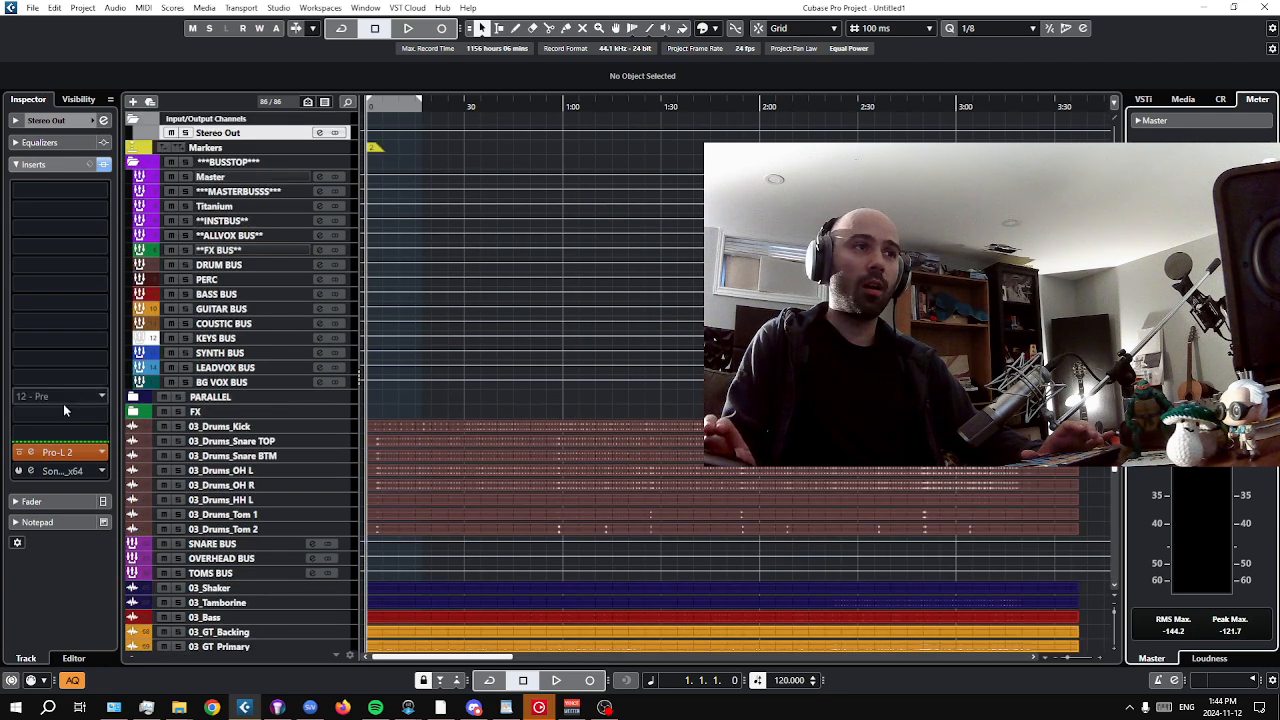
left_click(70, 452)
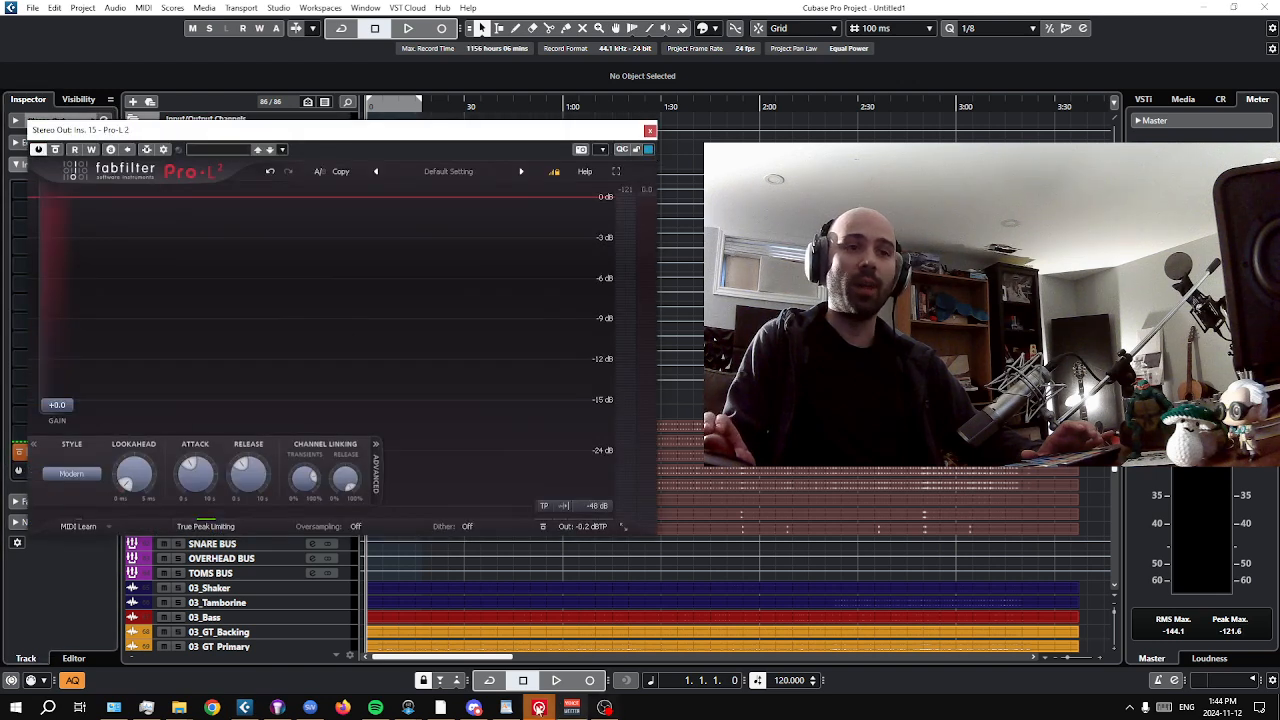
left_click(557, 680)
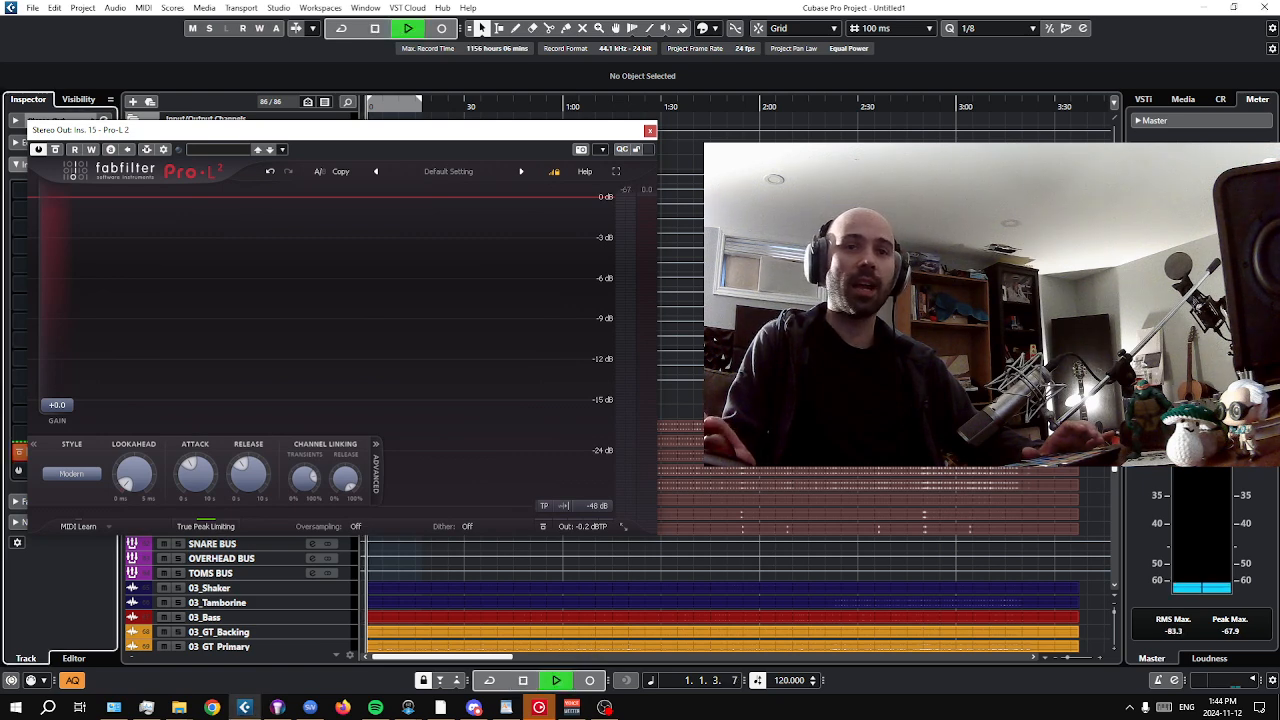
scroll(736, 600, "down", 3)
scroll(736, 600, "down", 3)
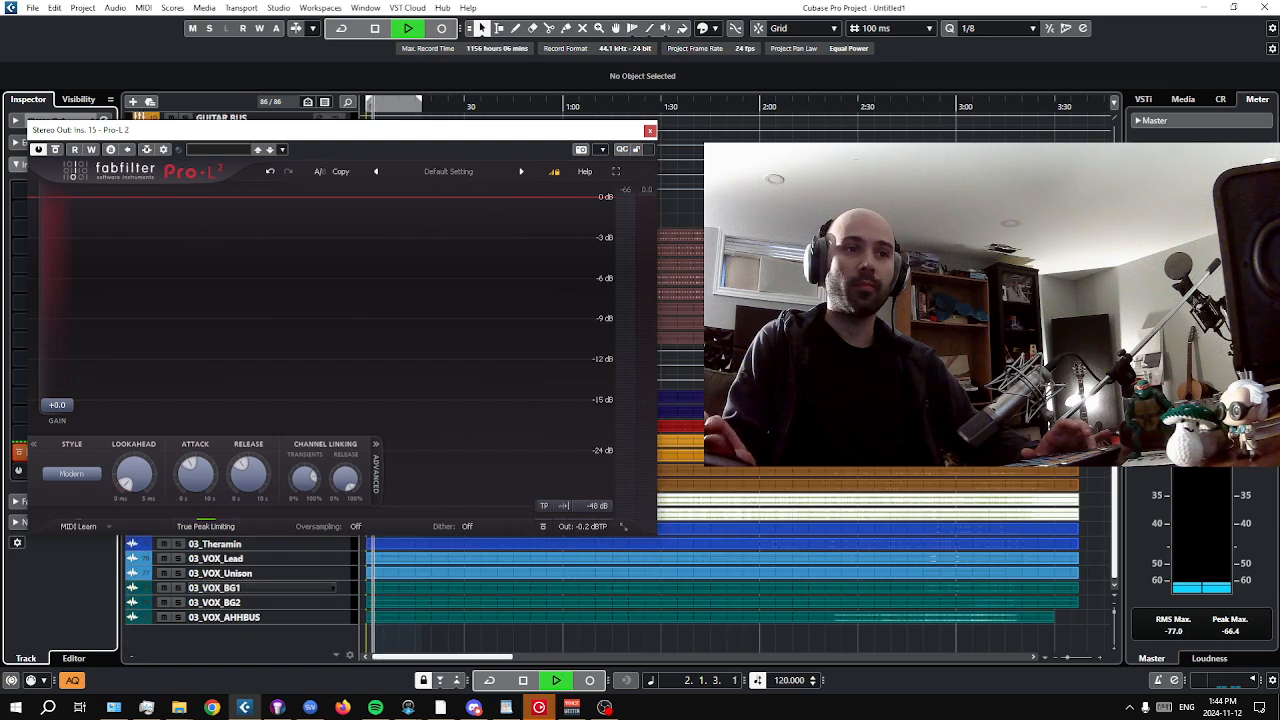
Reposition the Pro-L 2 window over the lower arrangement to watch the limiter alongside the tracks during playback.
left_click_drag(564, 133, 486, 471)
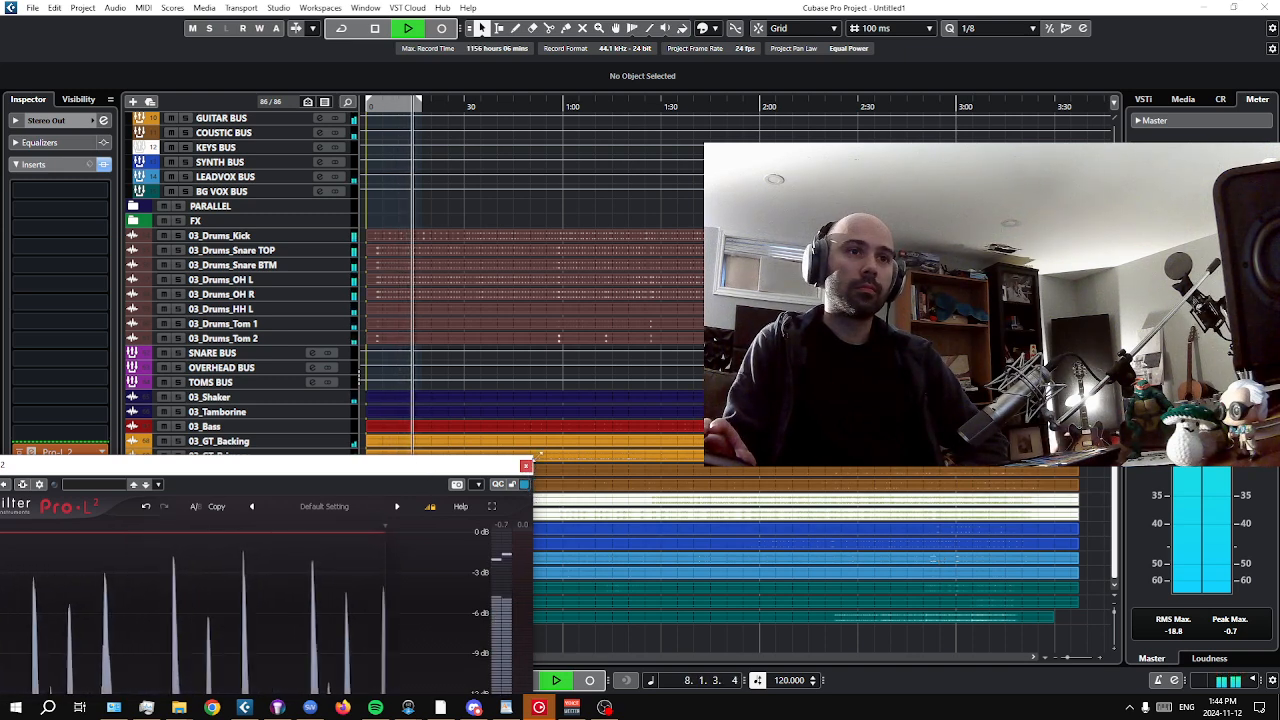
left_click_drag(410, 468, 835, 261)
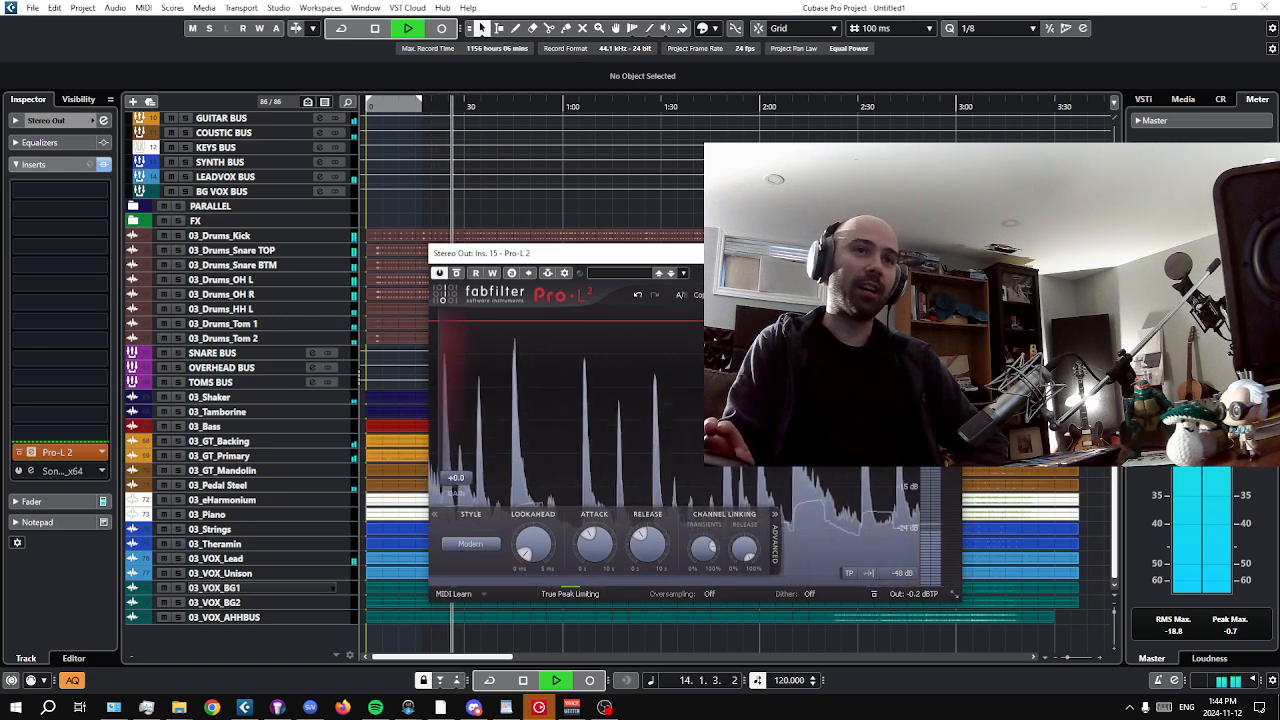
left_click_drag(790, 253, 598, 285)
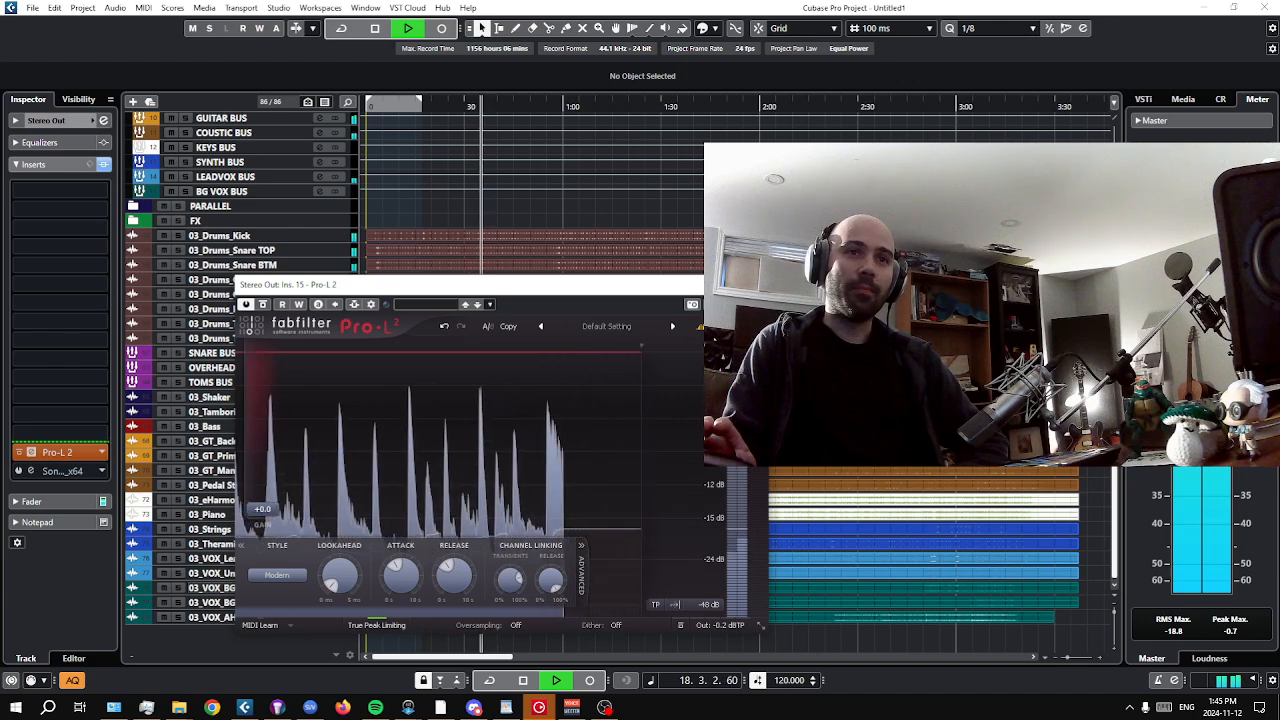
Close the Pro-L 2 window, then stop and resume playback of the project.
left_click(753, 285)
left_click(520, 683)
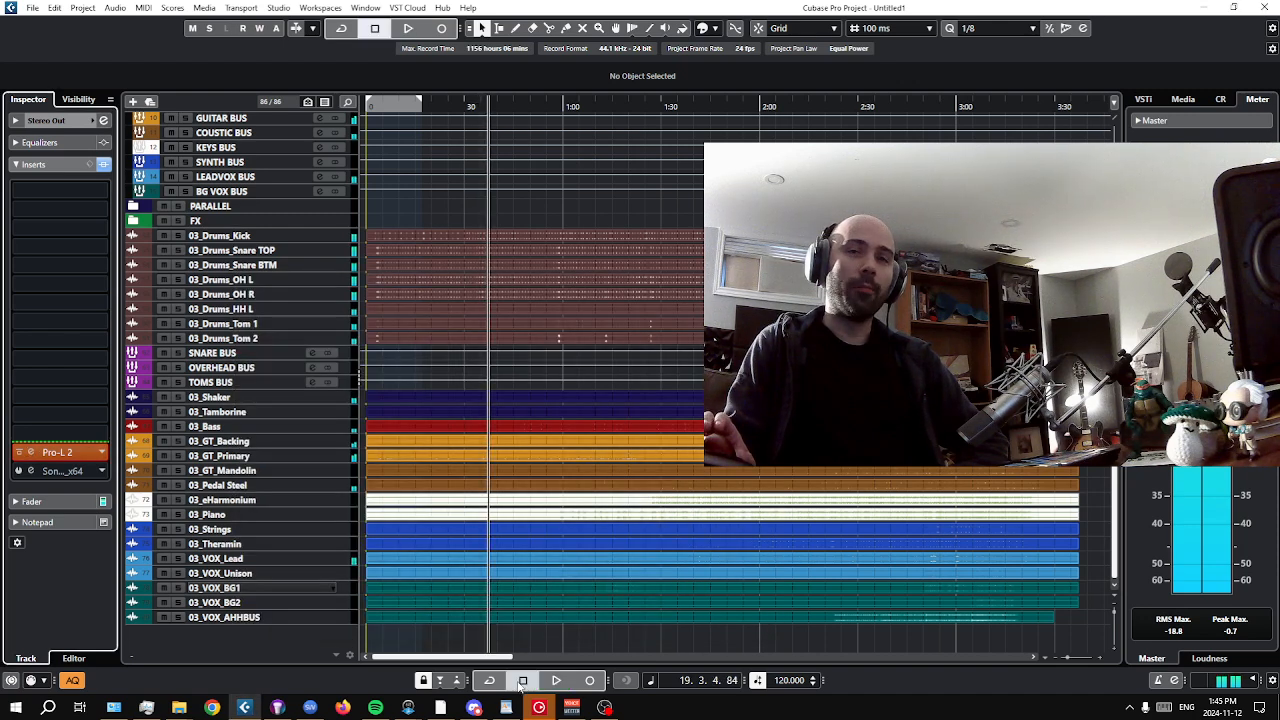
left_click(555, 680)
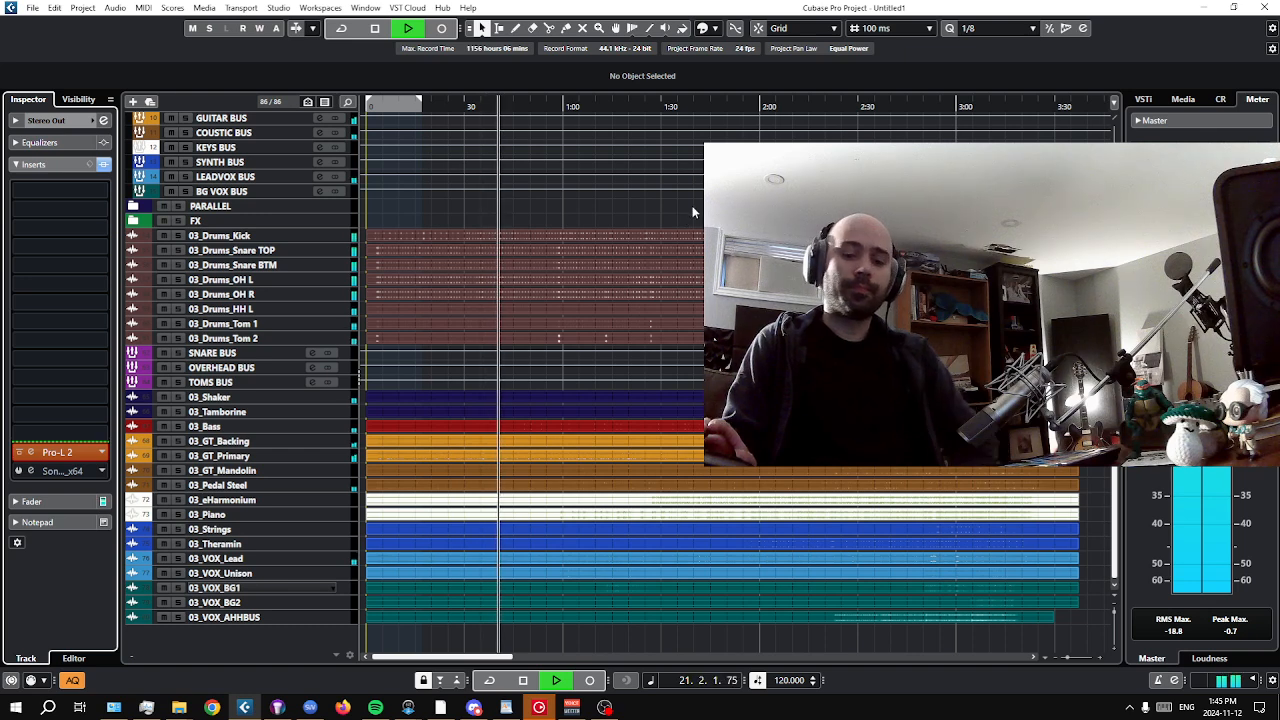
Stop playback, lower the volume of all audio events together to -6.00 dB, and clear the selection.
key("space")
left_click_drag(692, 207, 509, 652)
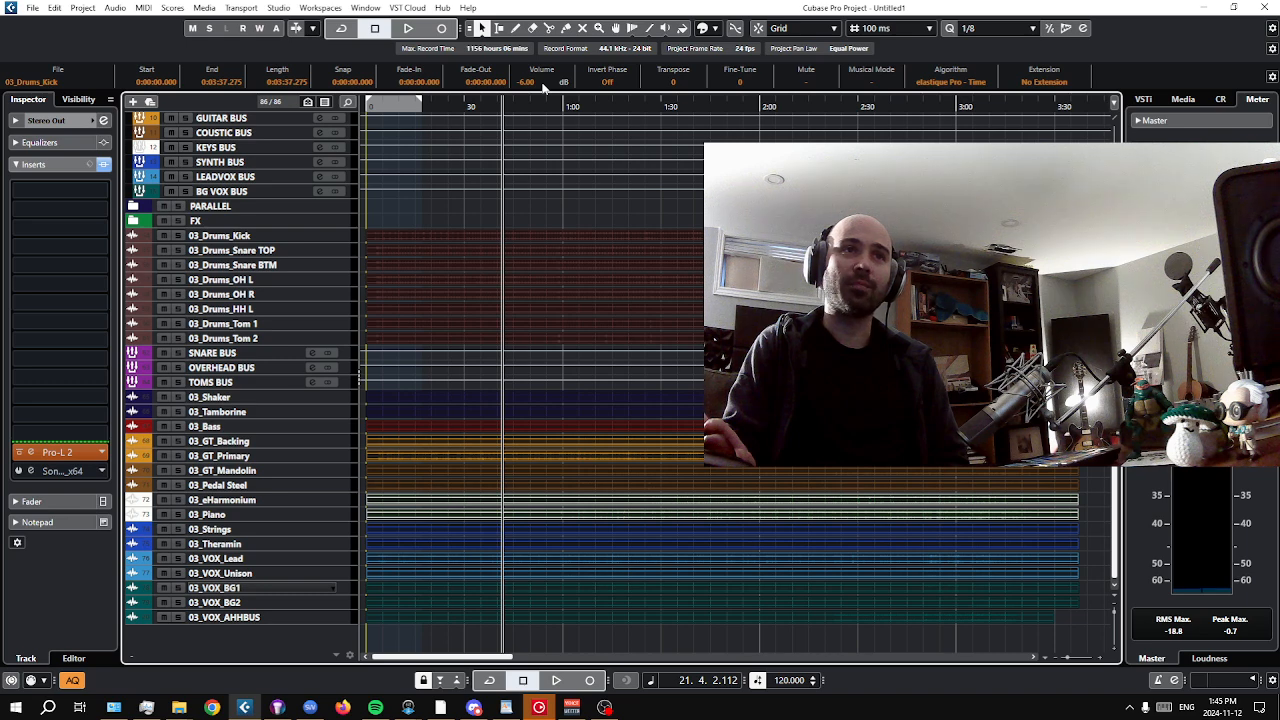
left_click(662, 222)
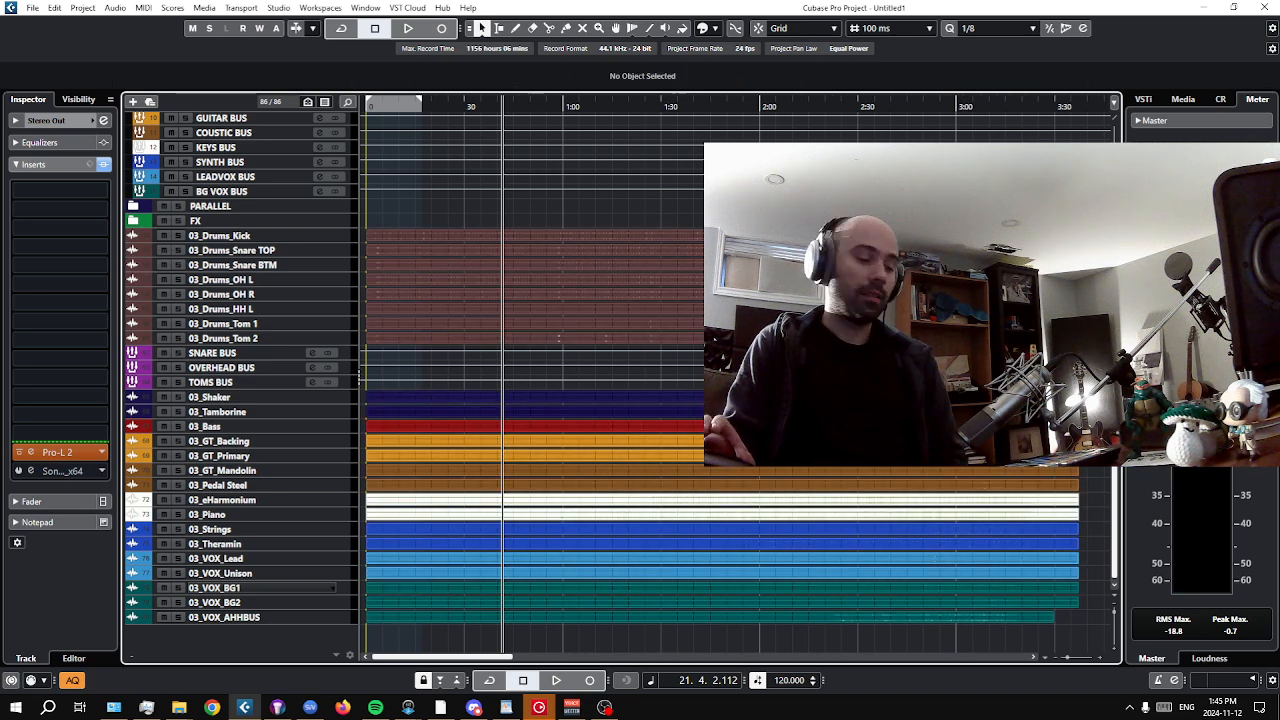
Play the project with the full song length in view to check the levels of the lowered audio events, then stop playback.
key("g")
key("g")
key("g")
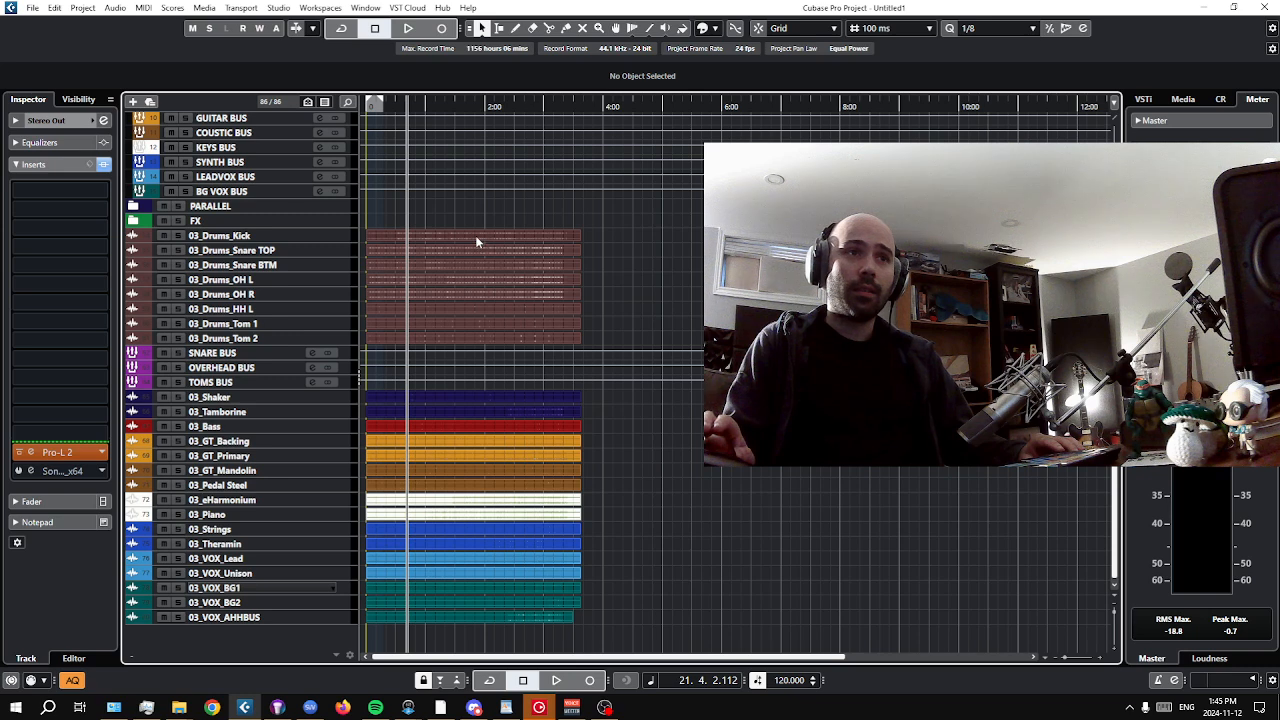
key("space")
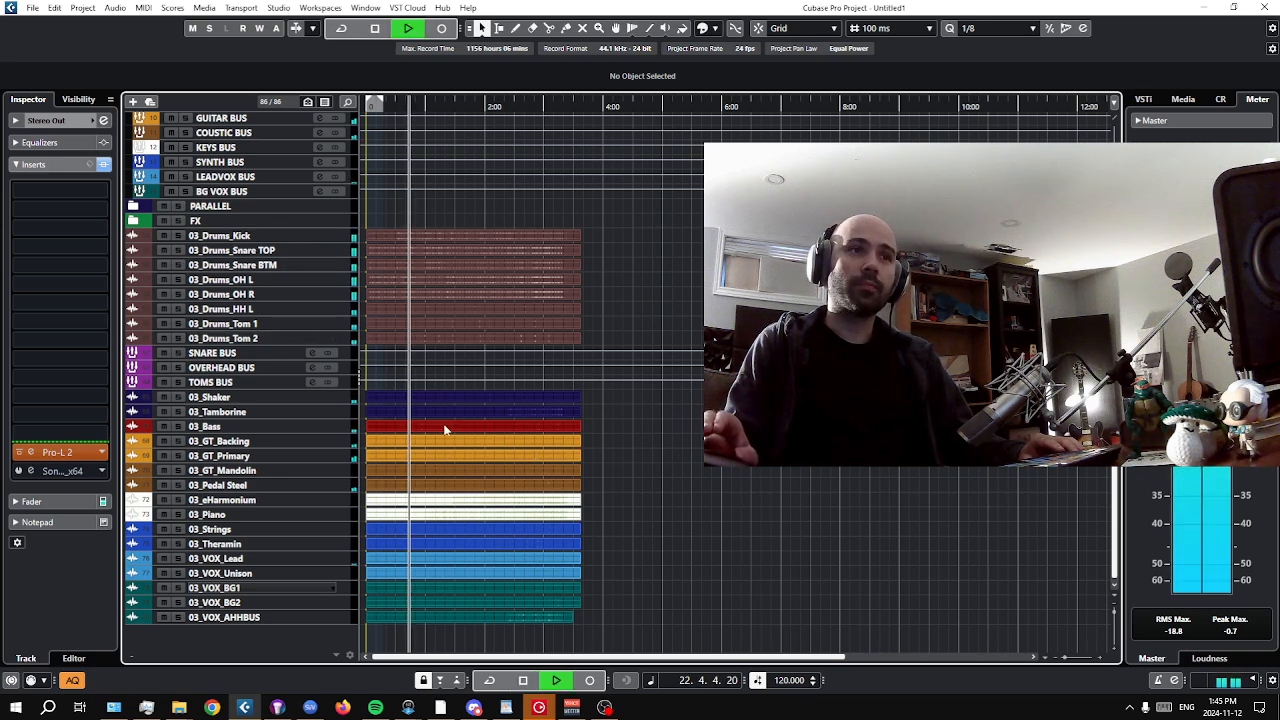
scroll(453, 382, "up", 3)
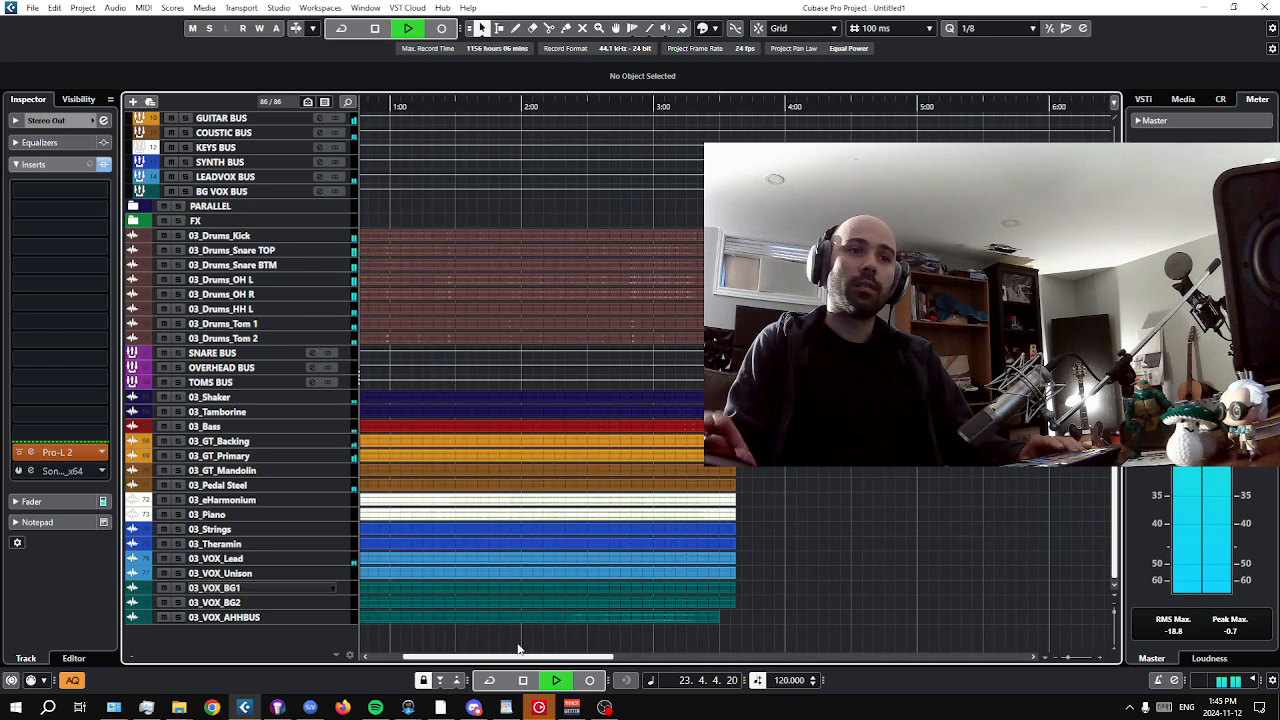
left_click(527, 683)
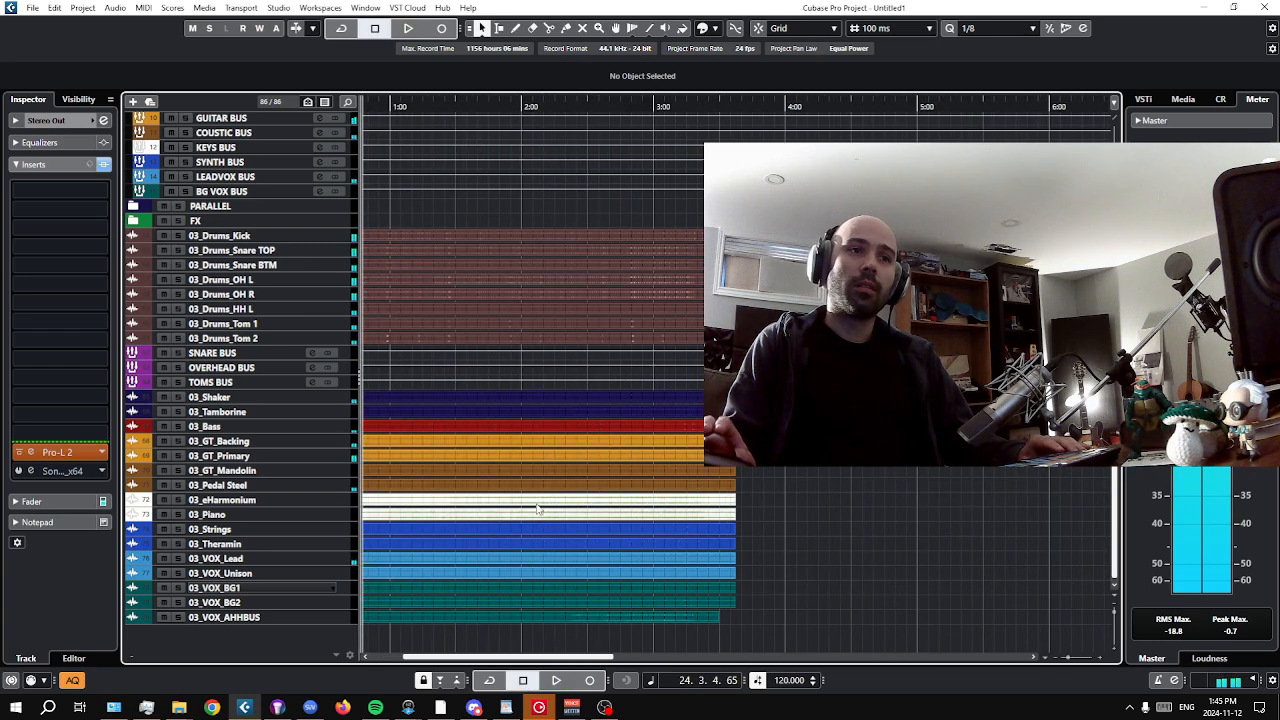
Enlarge the 03_Bass track and raise its audio event's volume to 5.00 dB while the project plays, then stop playback.
left_click(256, 556)
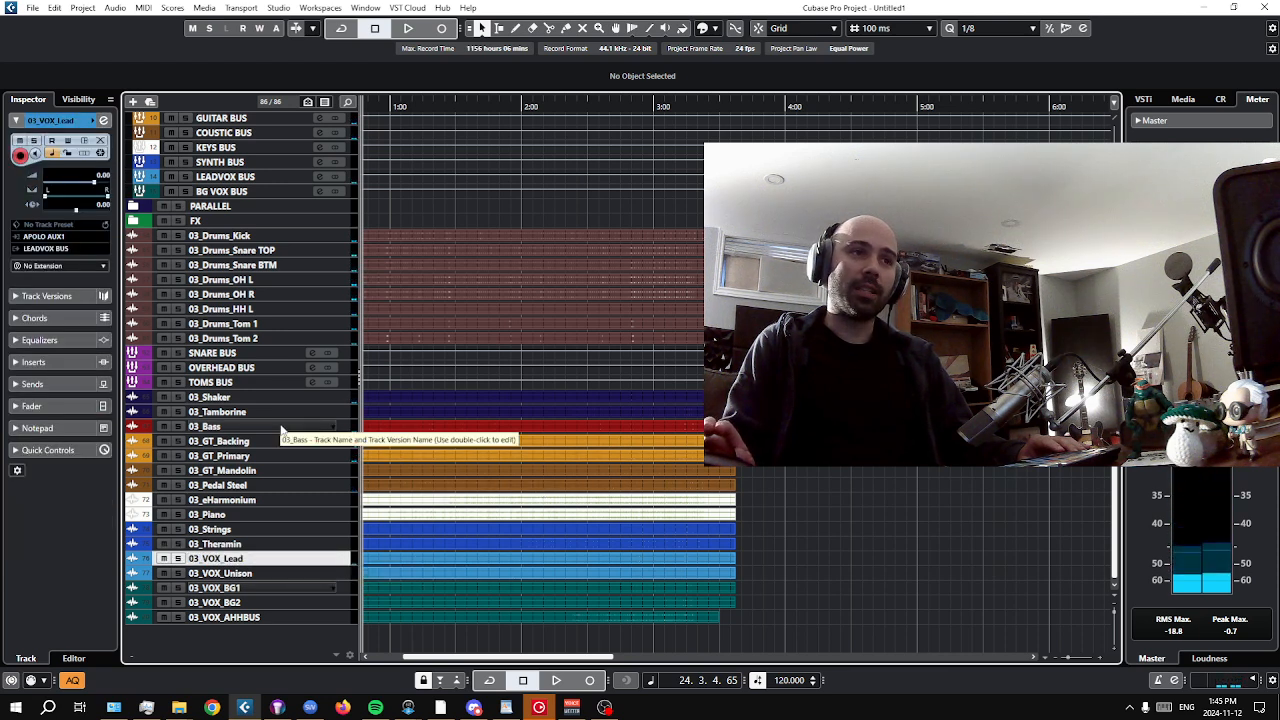
left_click(445, 426)
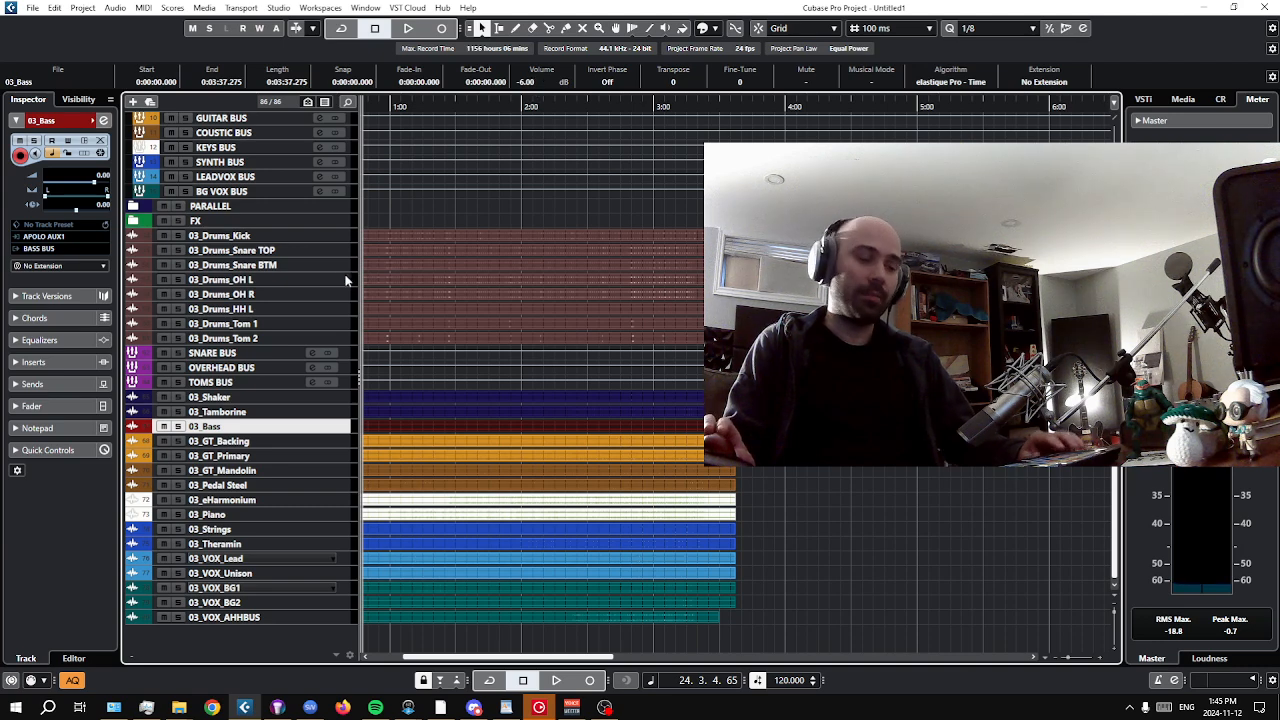
key("z")
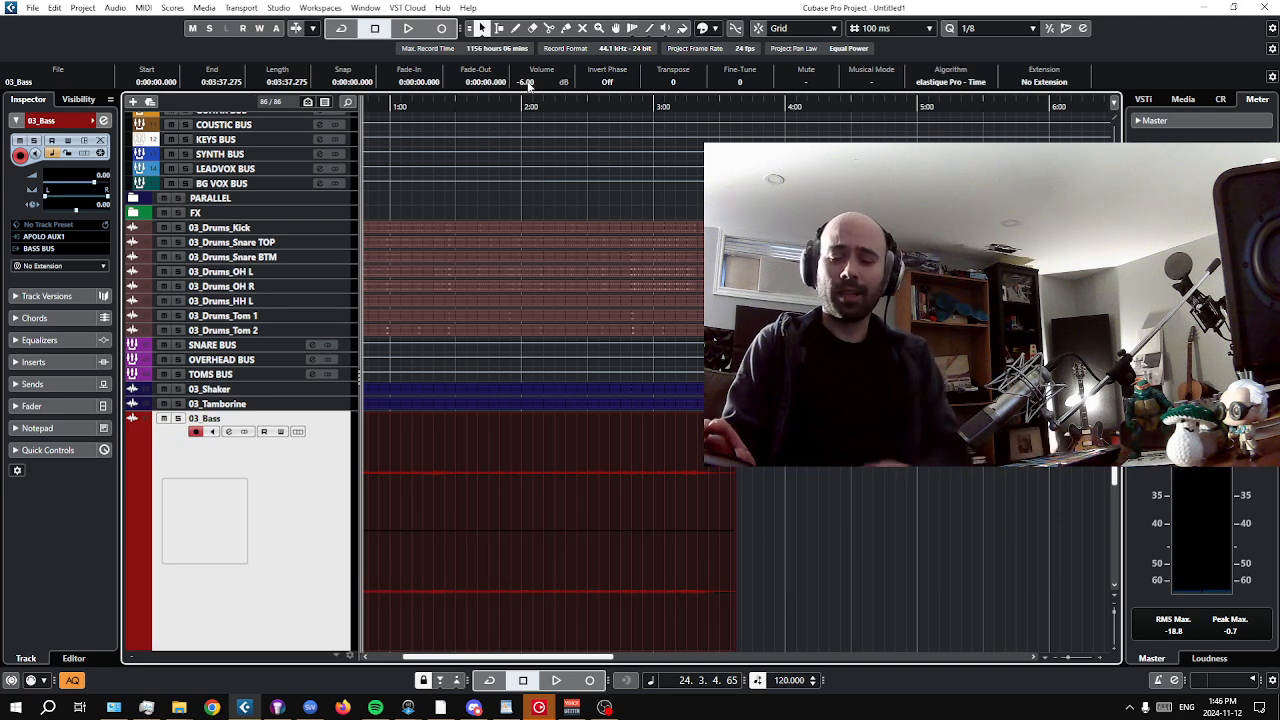
key("space")
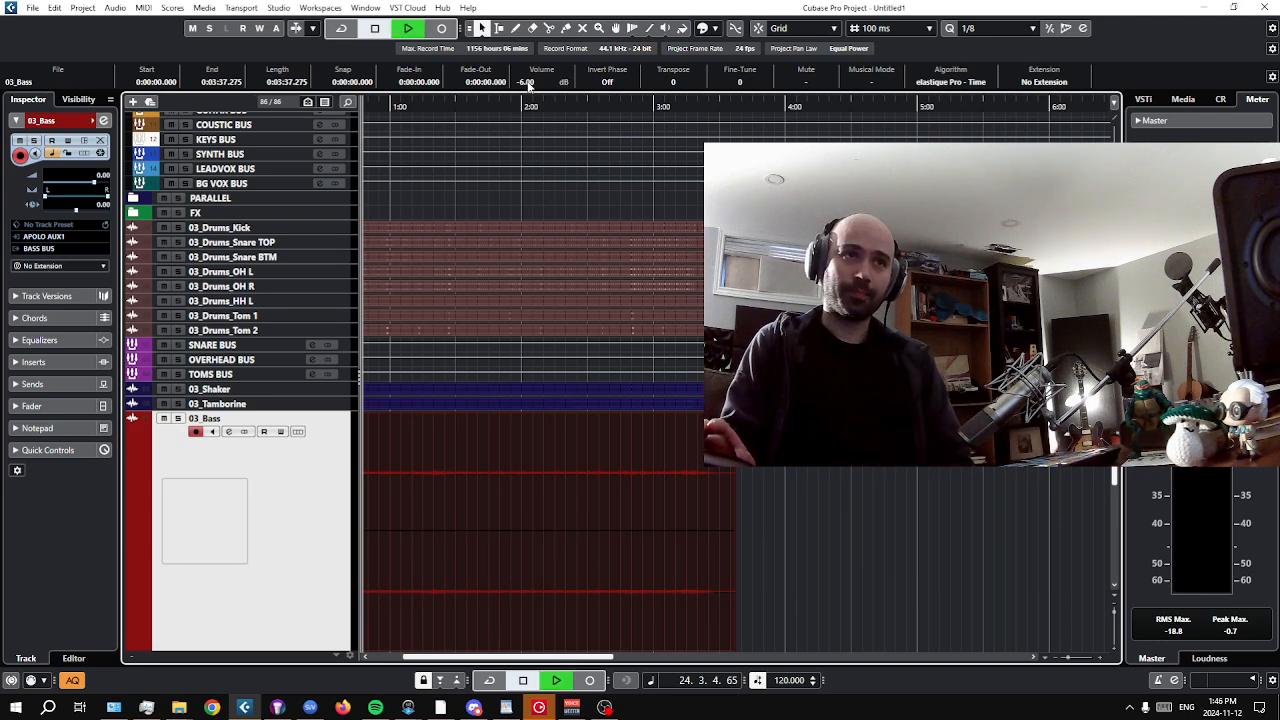
scroll(529, 86, "up", 6)
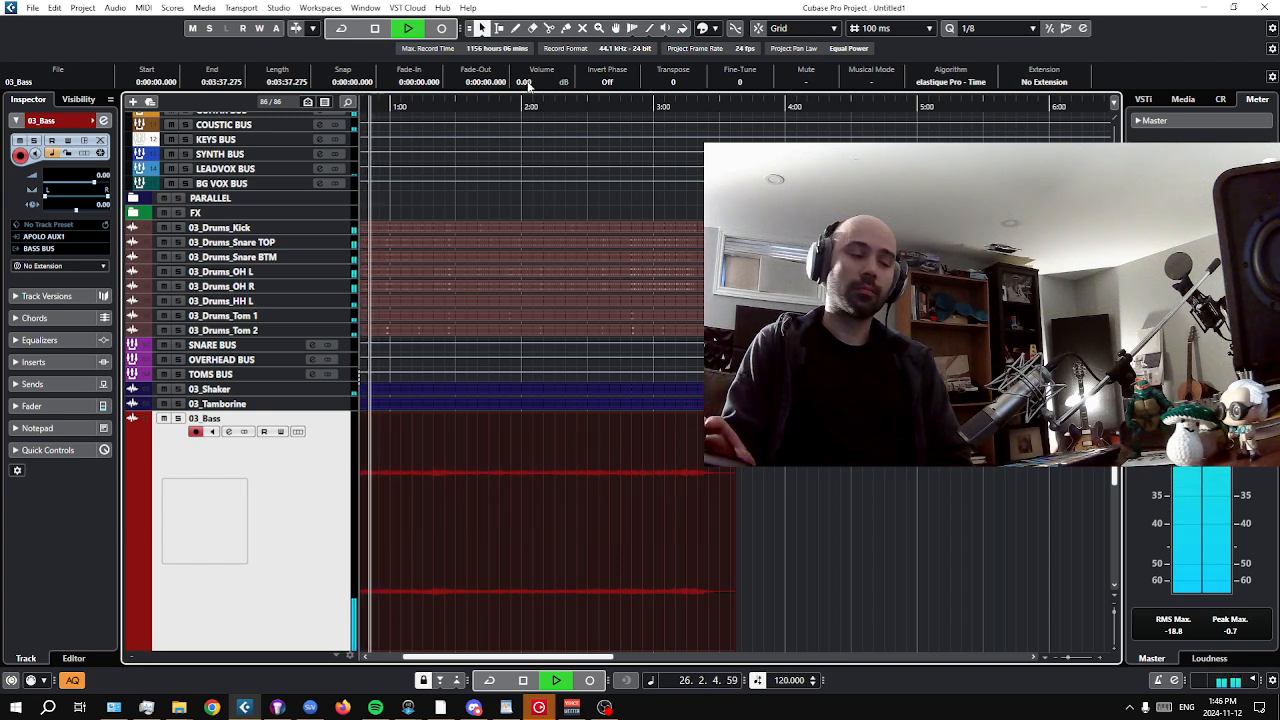
scroll(529, 86, "up", 1)
scroll(529, 86, "up", 3)
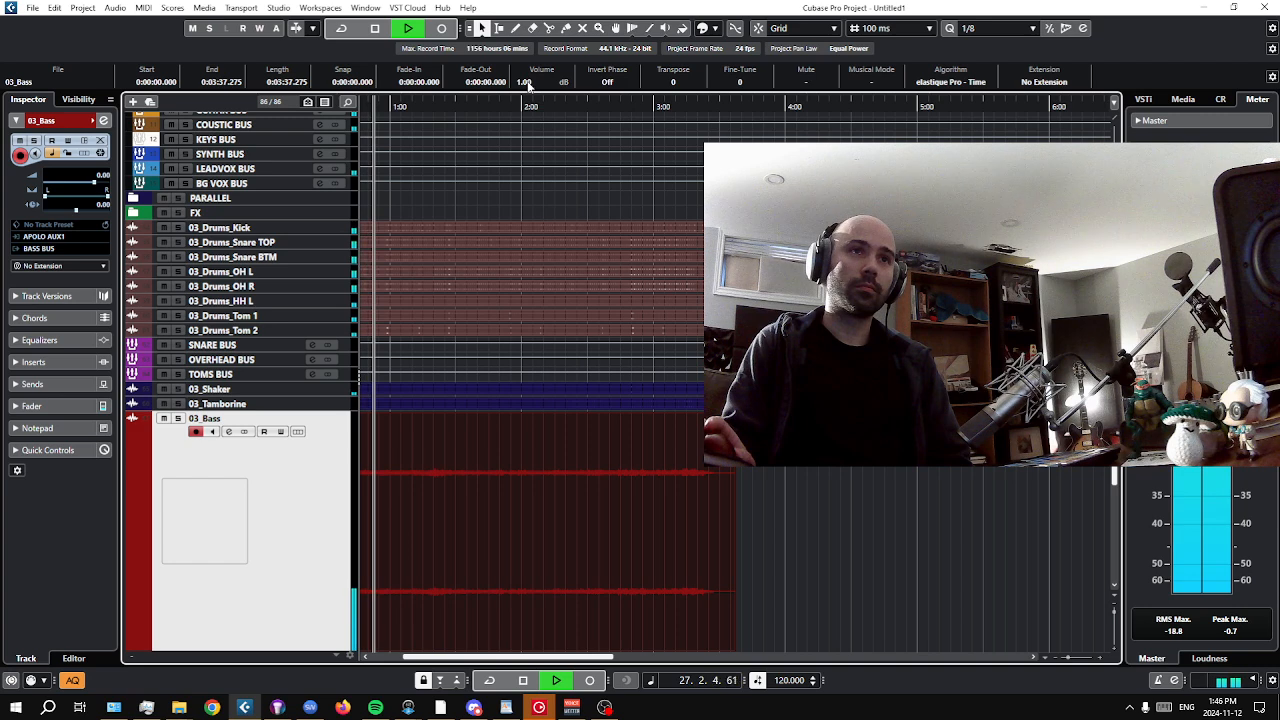
scroll(529, 86, "up", 1)
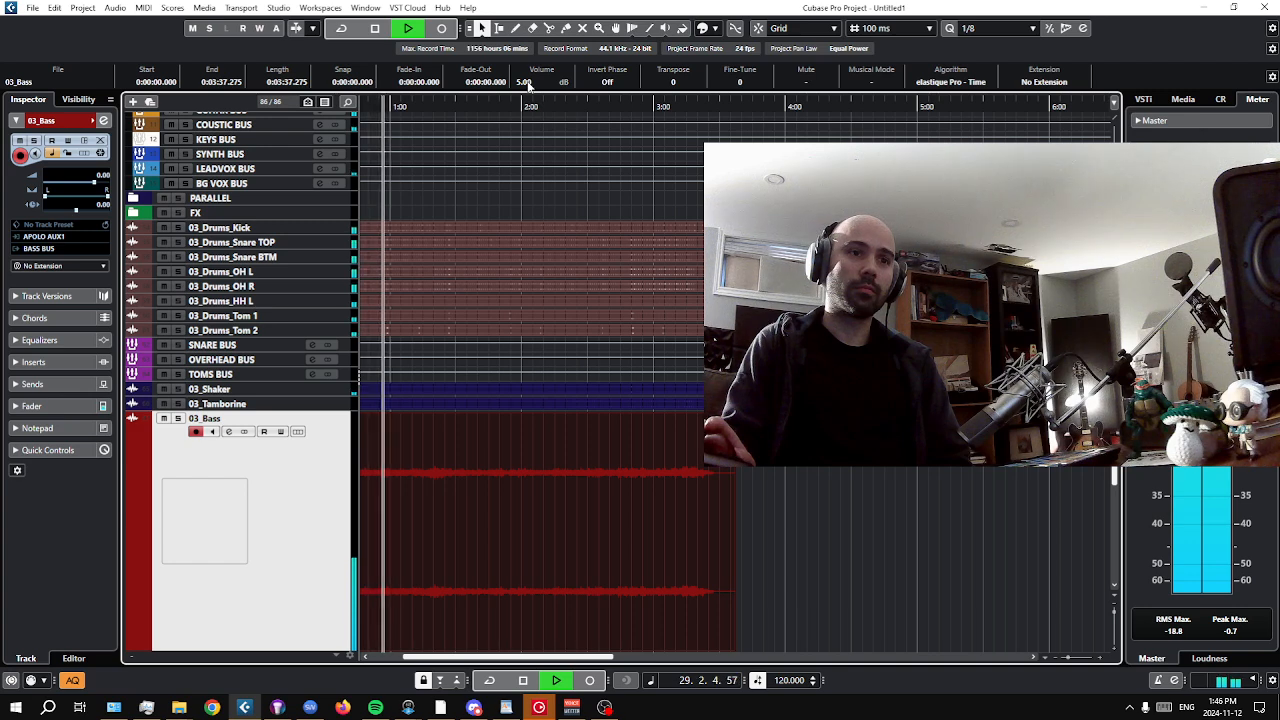
key("space")
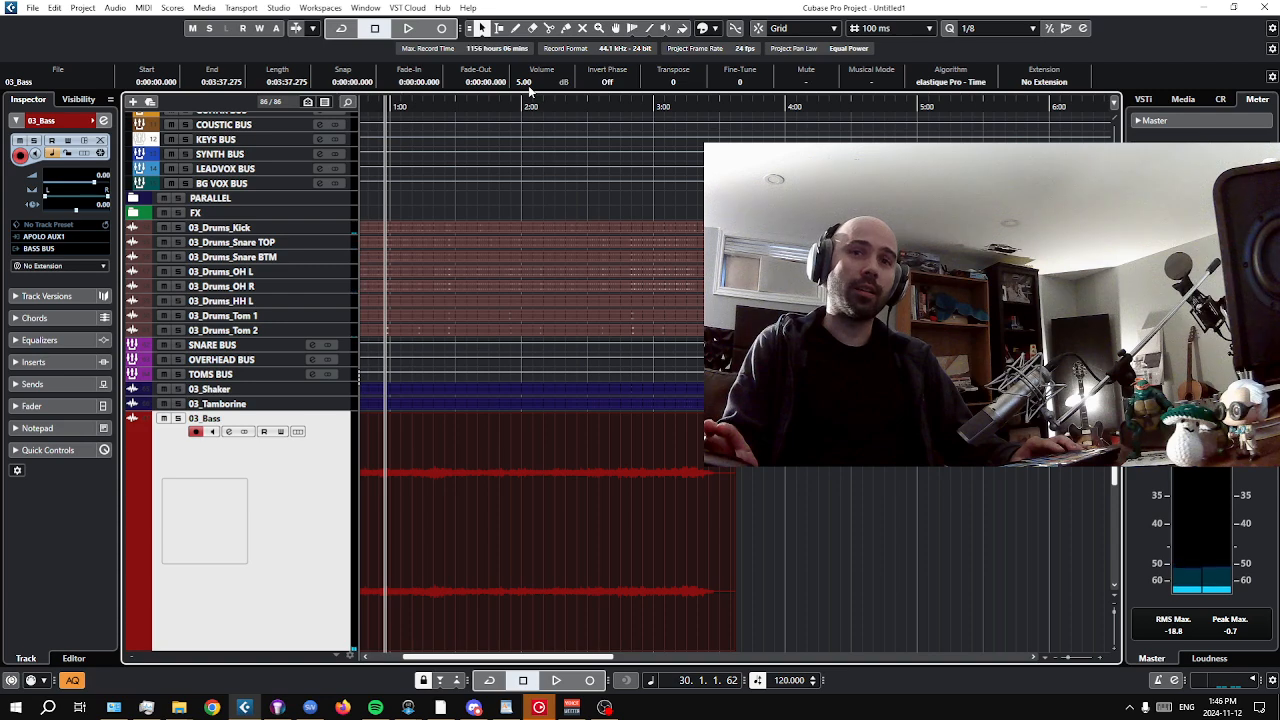
Look through the remaining tracks and examine the waveform of 03_VOX_BG1 at an enlarged track height.
scroll(788, 521, "down", 3)
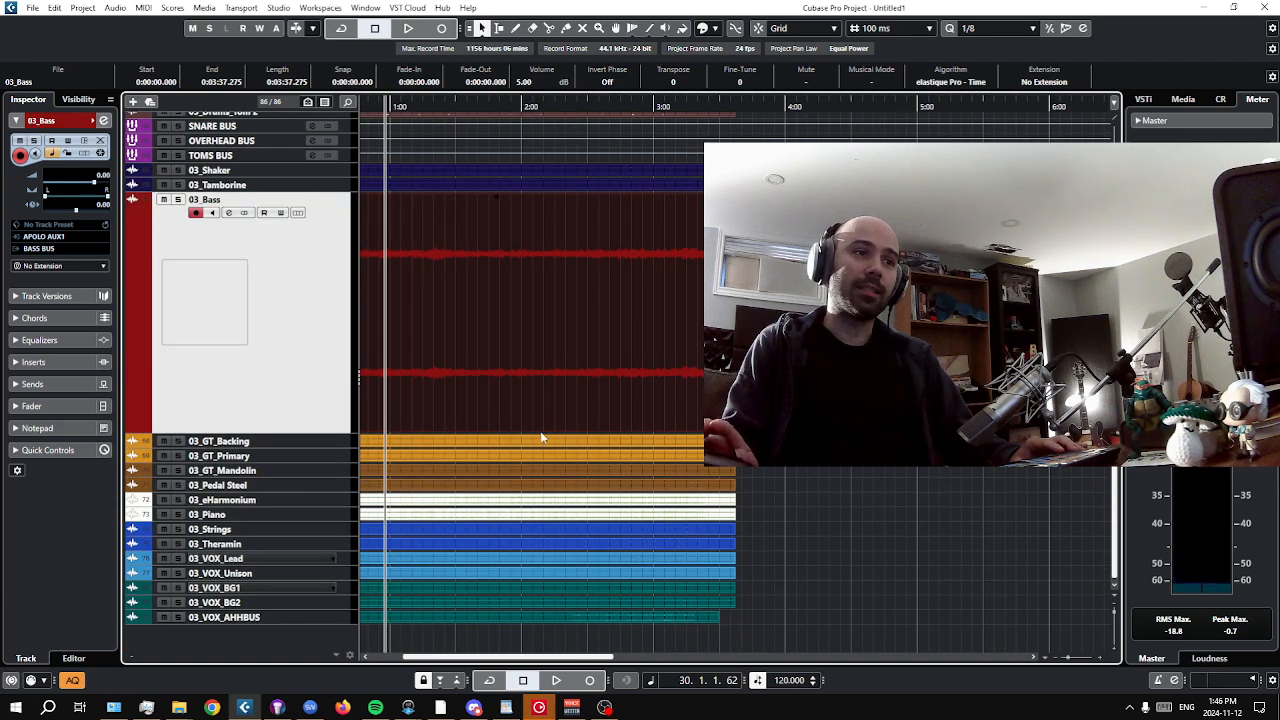
scroll(540, 437, "up", 3)
scroll(540, 437, "down", 3)
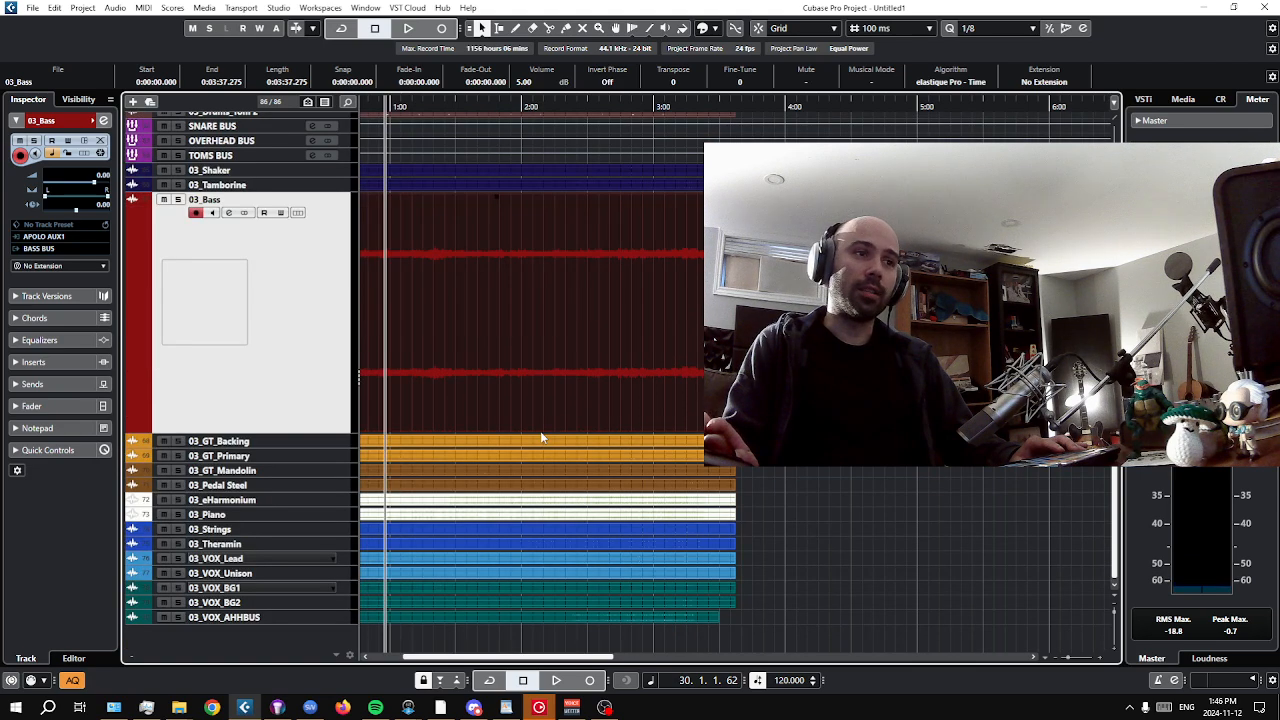
left_click(210, 590)
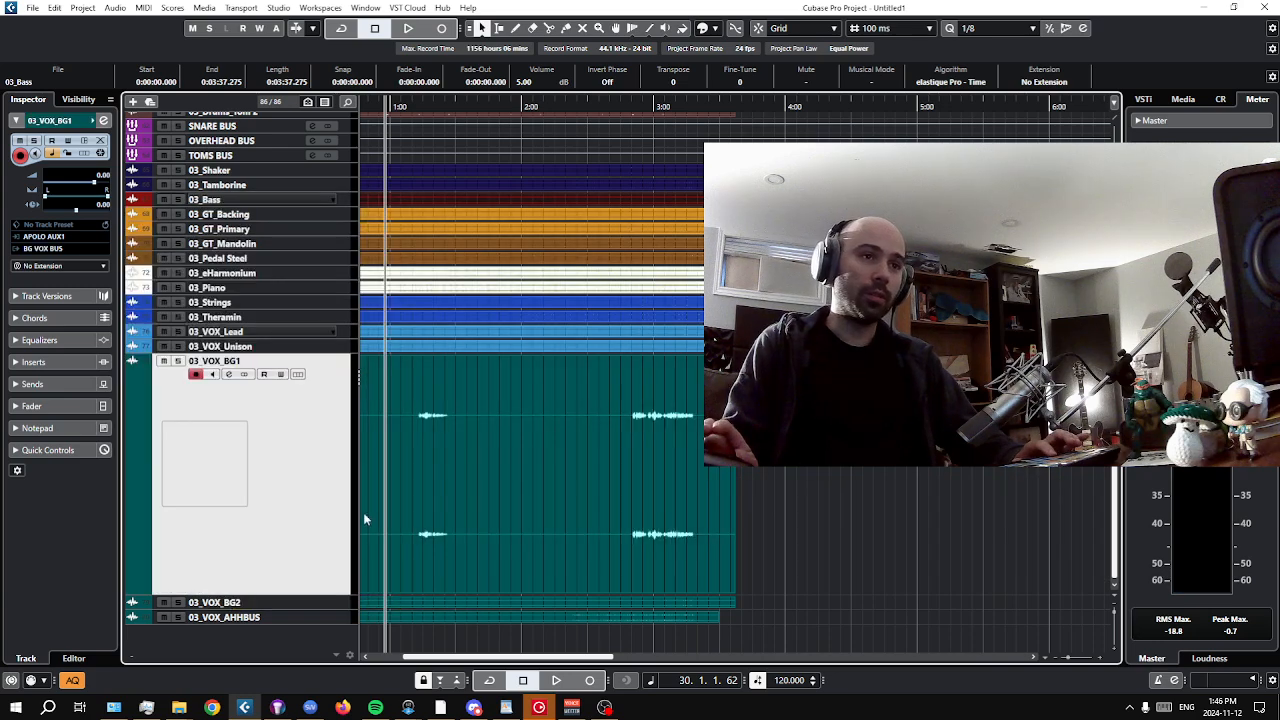
scroll(300, 520, "up", 3)
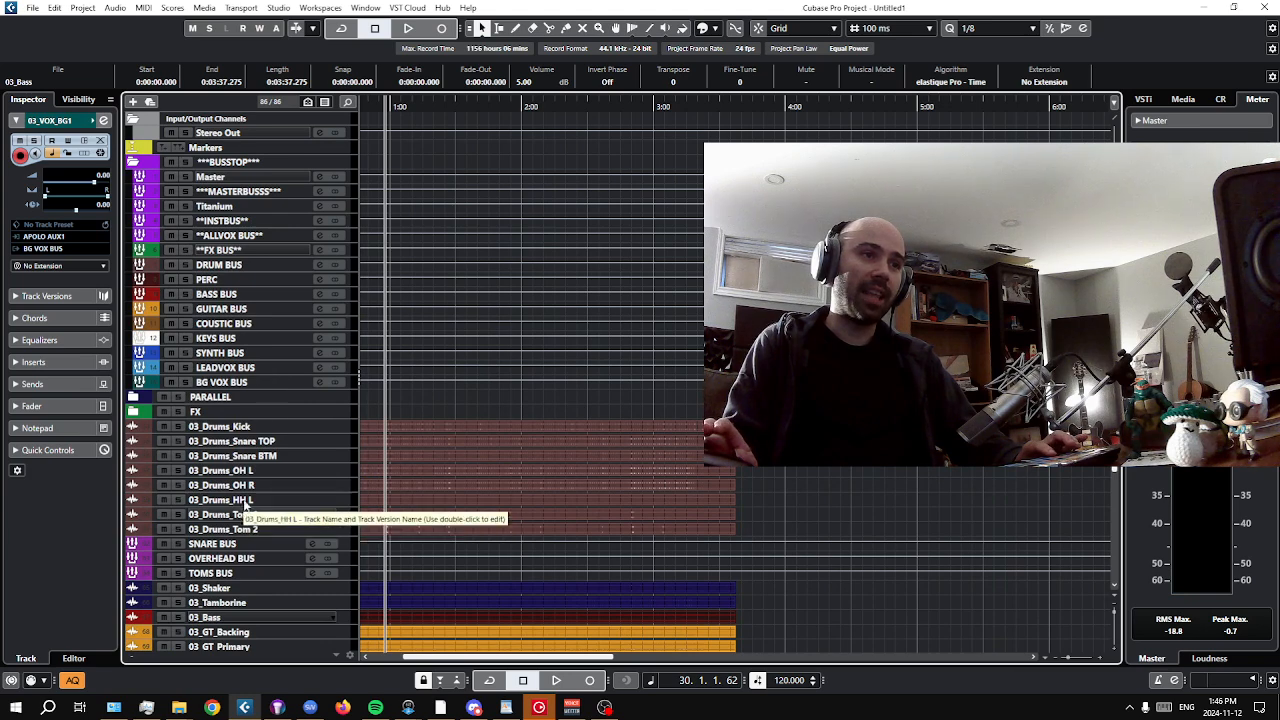
Pan 03_Drums_OH R fully right, play the overheads in context, and set the pan of 03_Drums_OH L to L50 and L47.
left_click(275, 470)
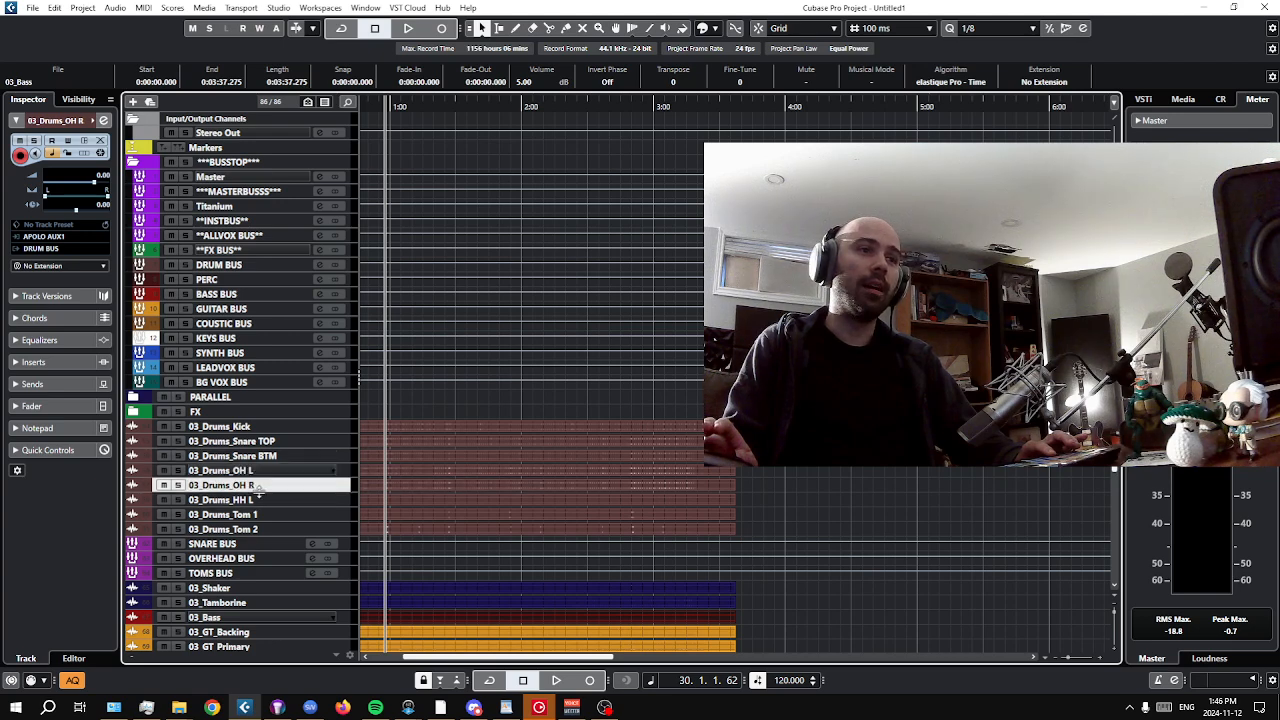
left_click(258, 485)
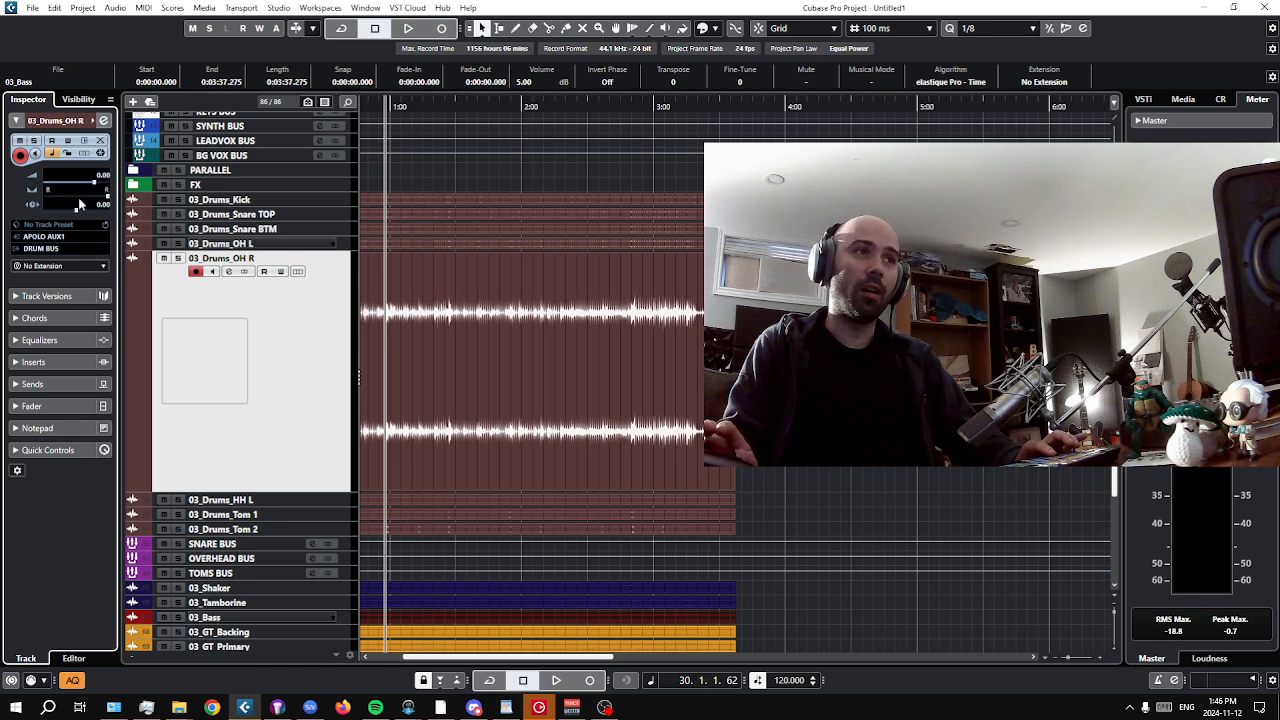
left_click(262, 243)
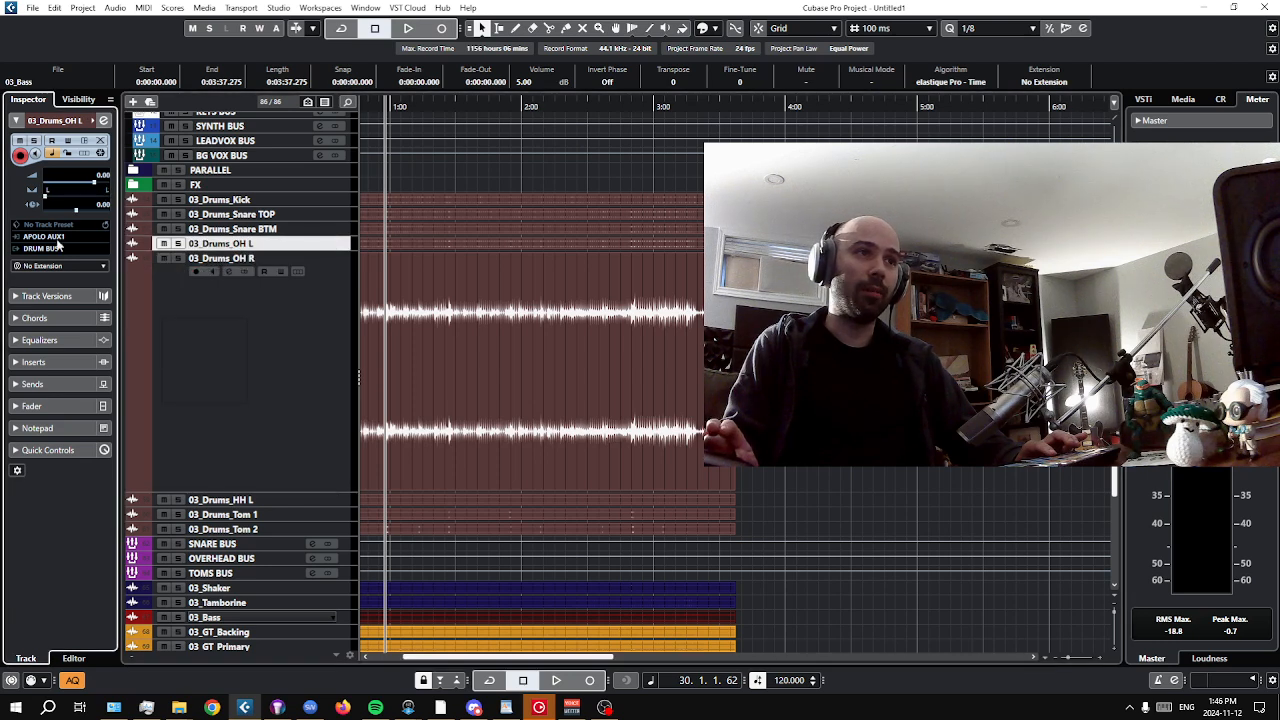
key("space")
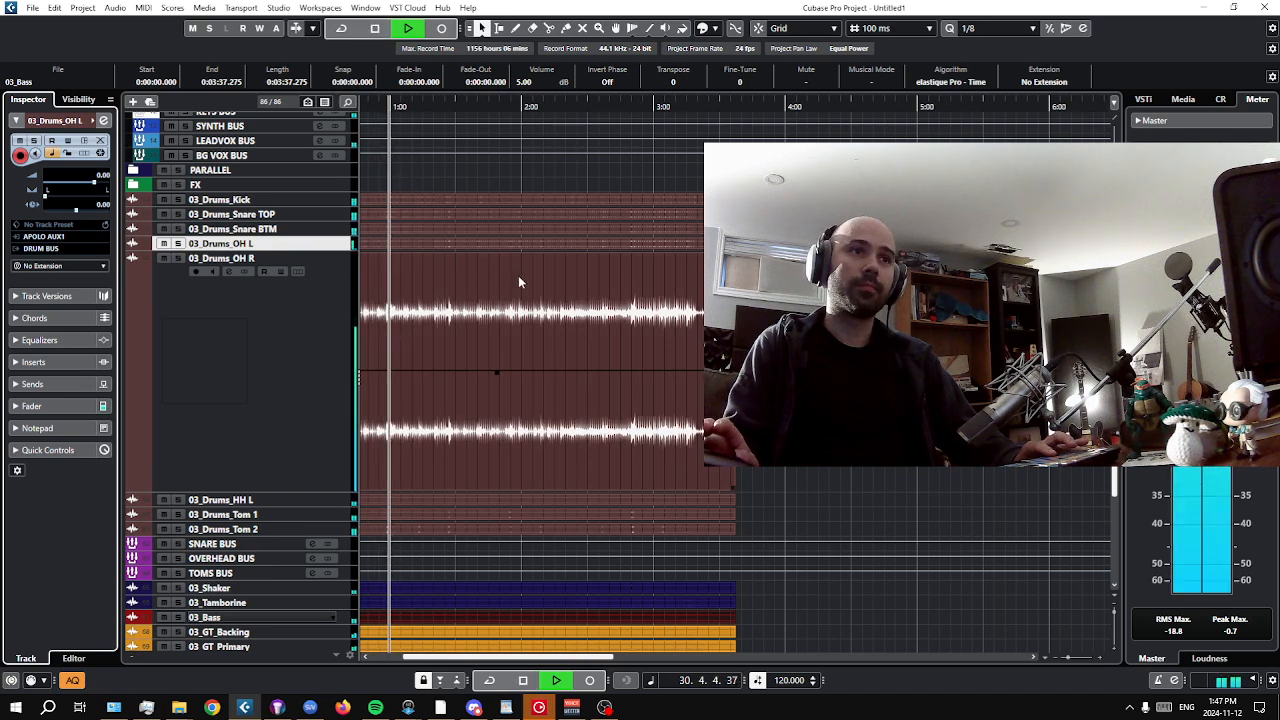
key("space")
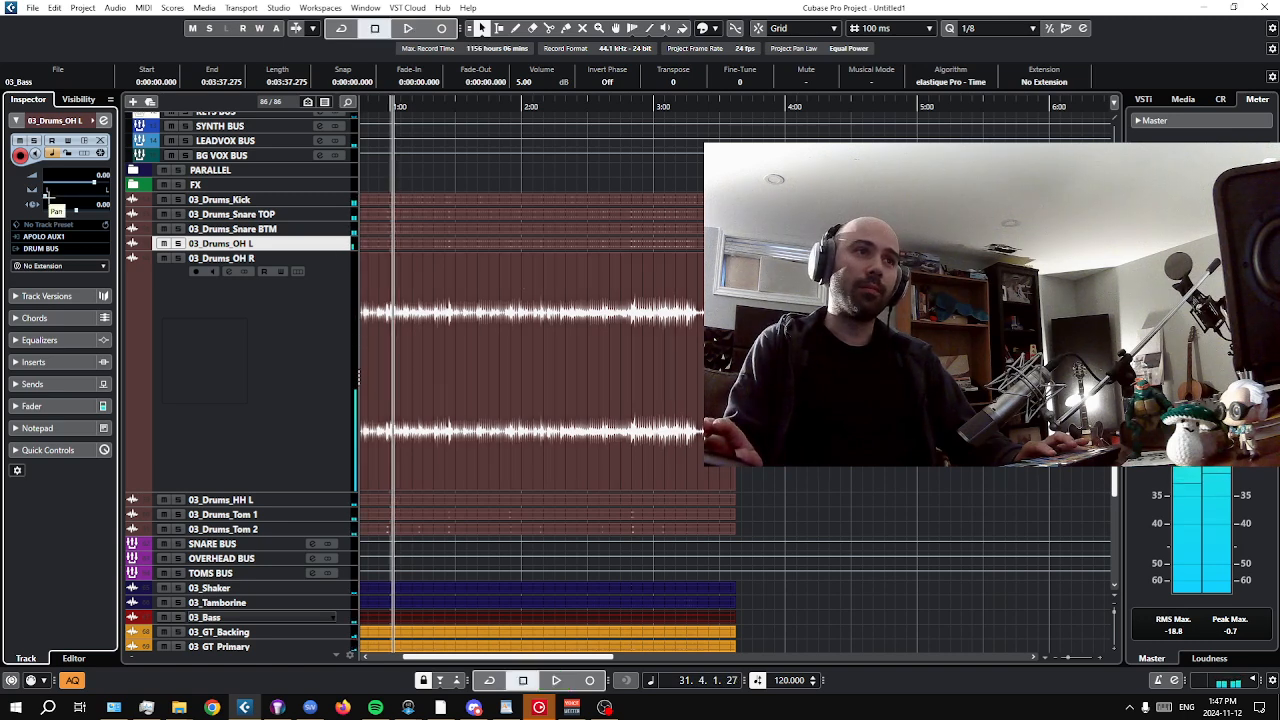
left_click_drag(47, 196, 59, 197)
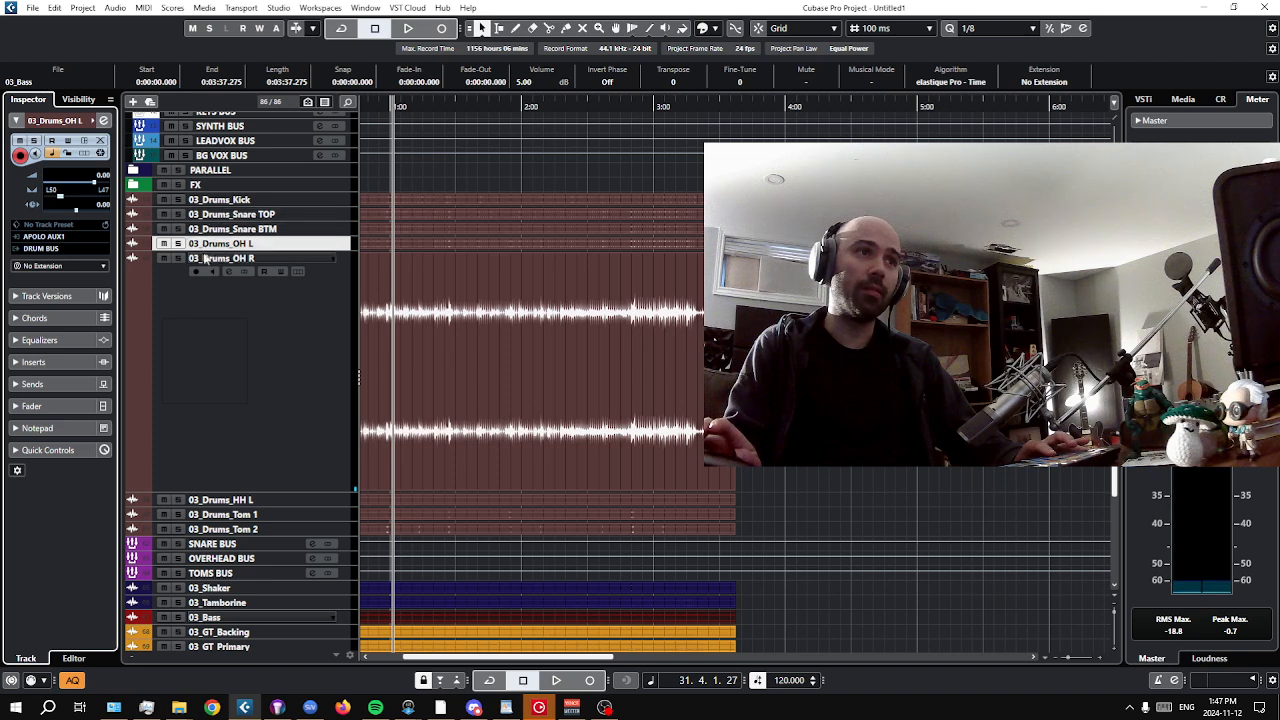
Set the pan of 03_Drums_OH R to R30 and R51 and play the project to check the overhead balance.
scroll(228, 229, "down", 3)
left_click(234, 268)
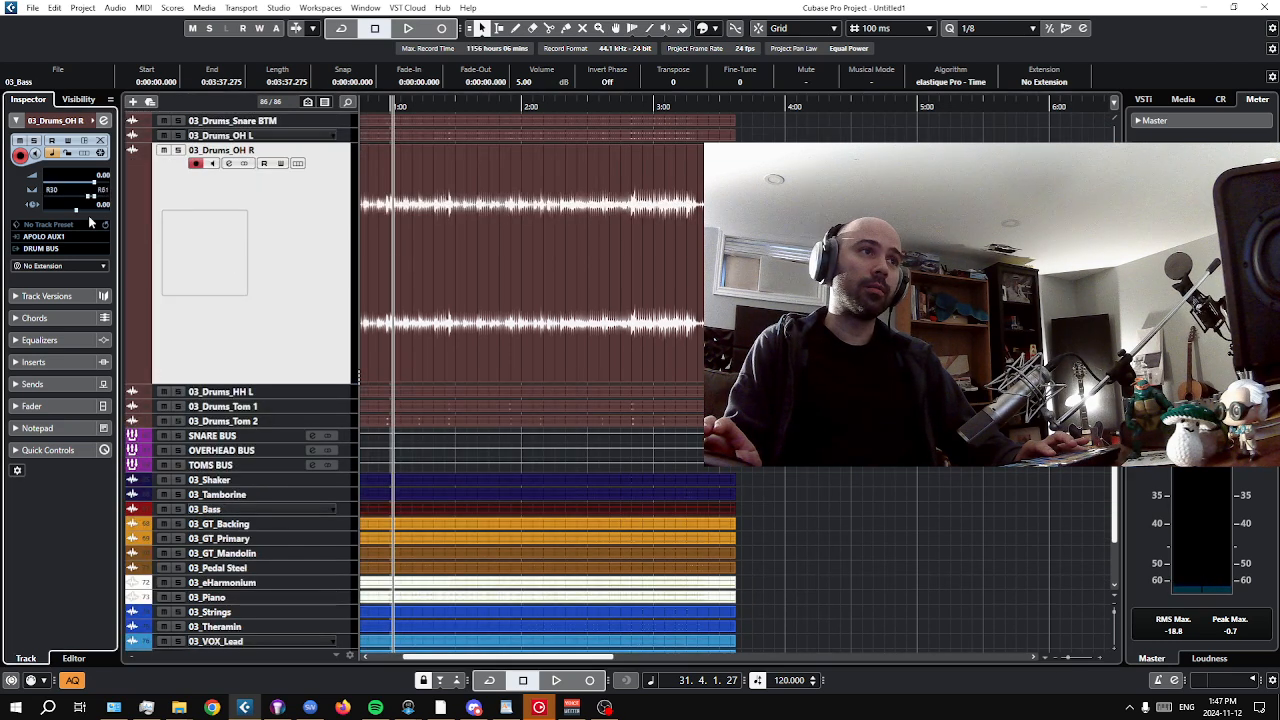
key("space")
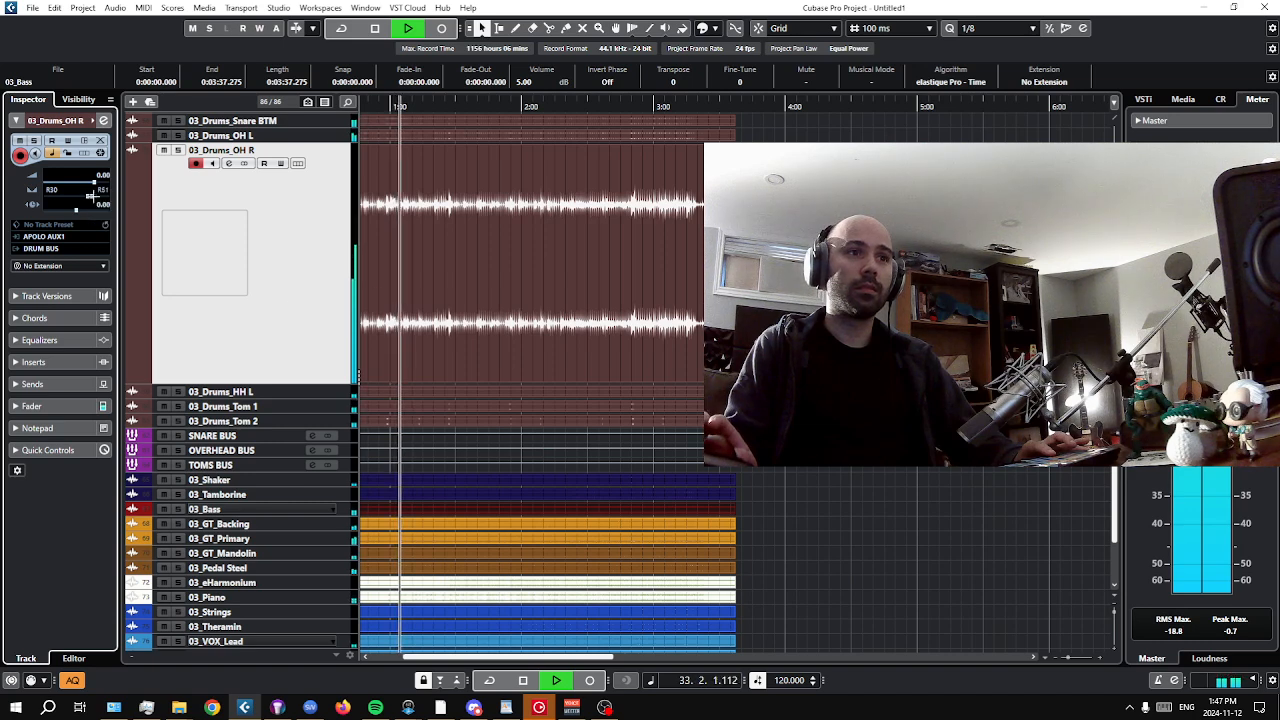
scroll(508, 440, "down", 3)
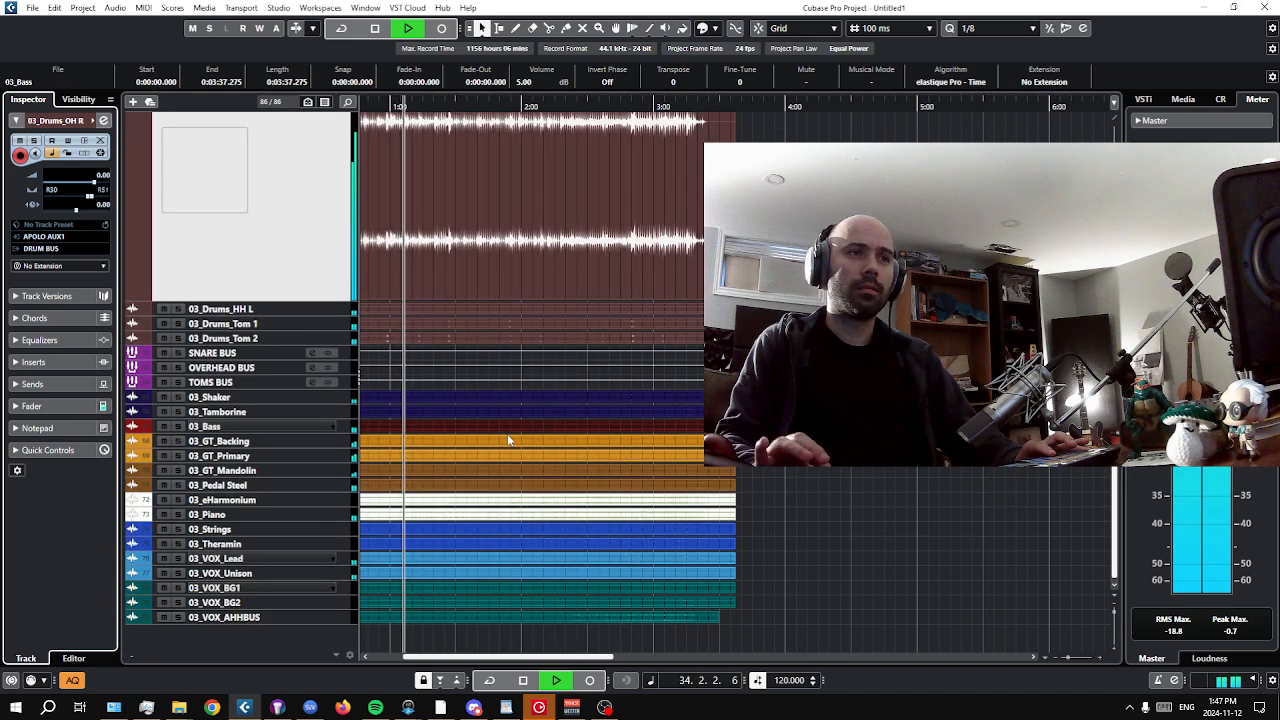
key("space")
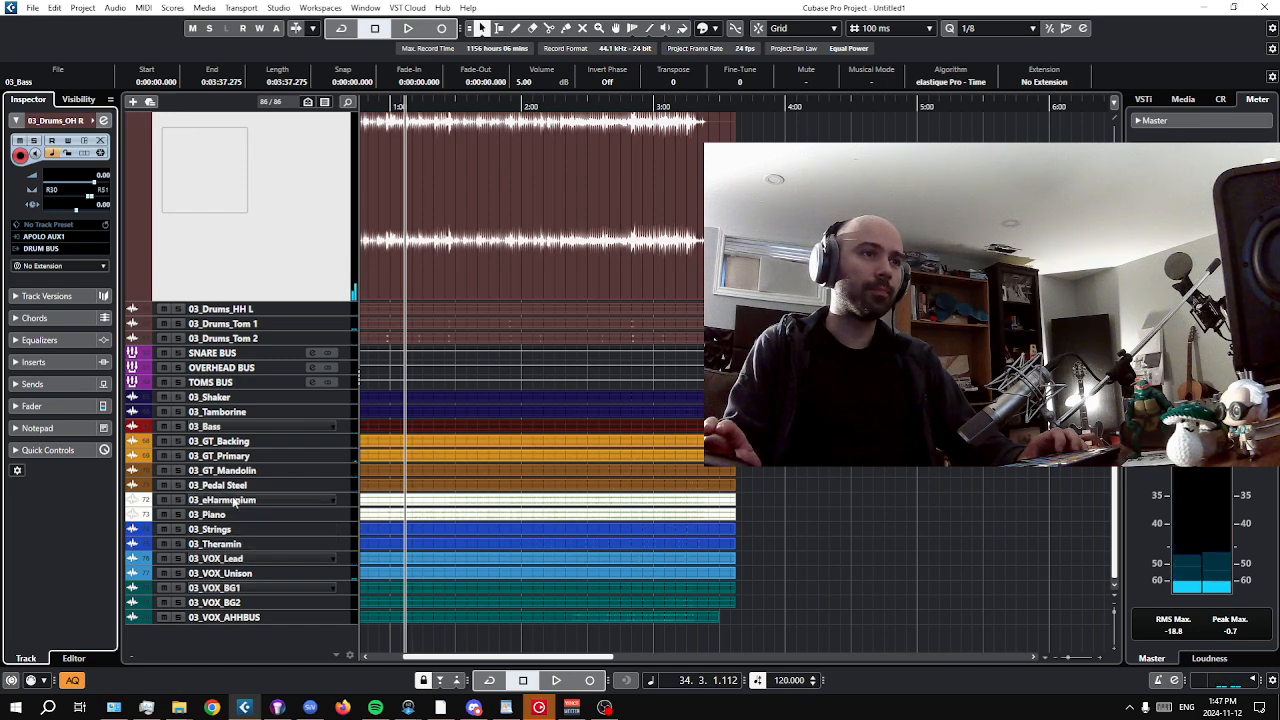
Solo the 03_Shaker track and play it with its track enlarged to check the sound and waveform.
scroll(399, 486, "up", 5)
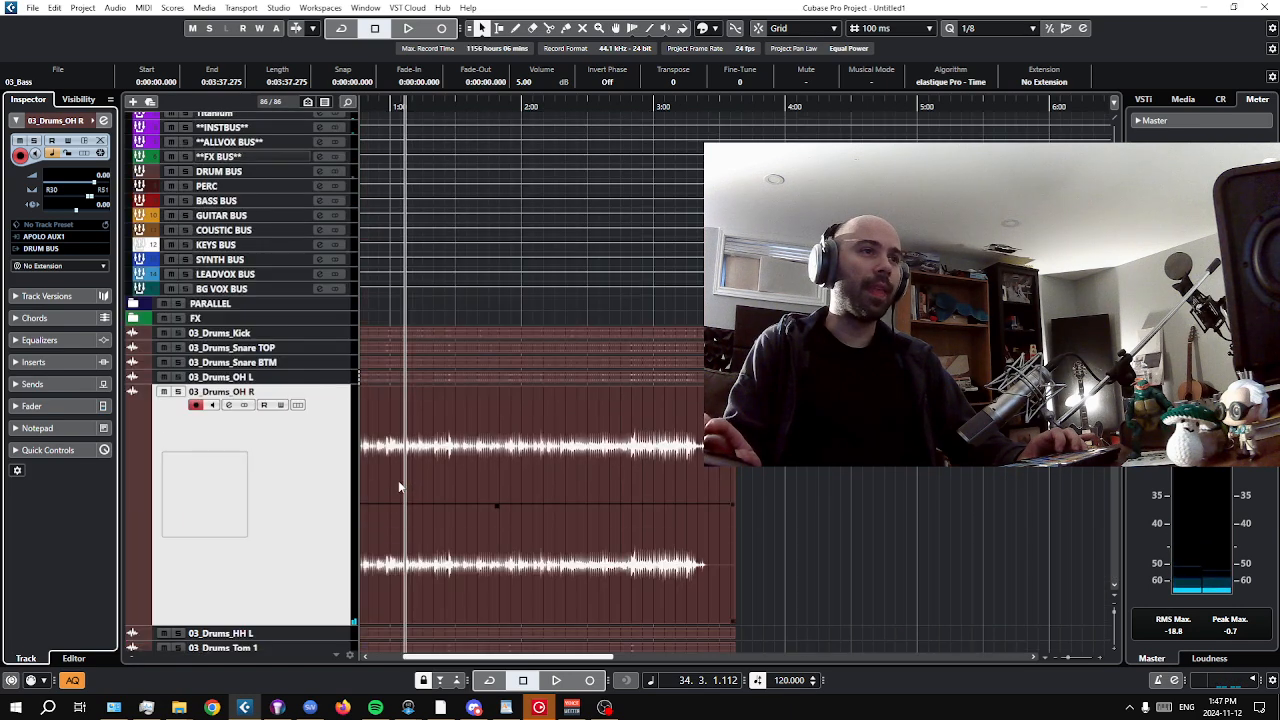
scroll(398, 486, "down", 5)
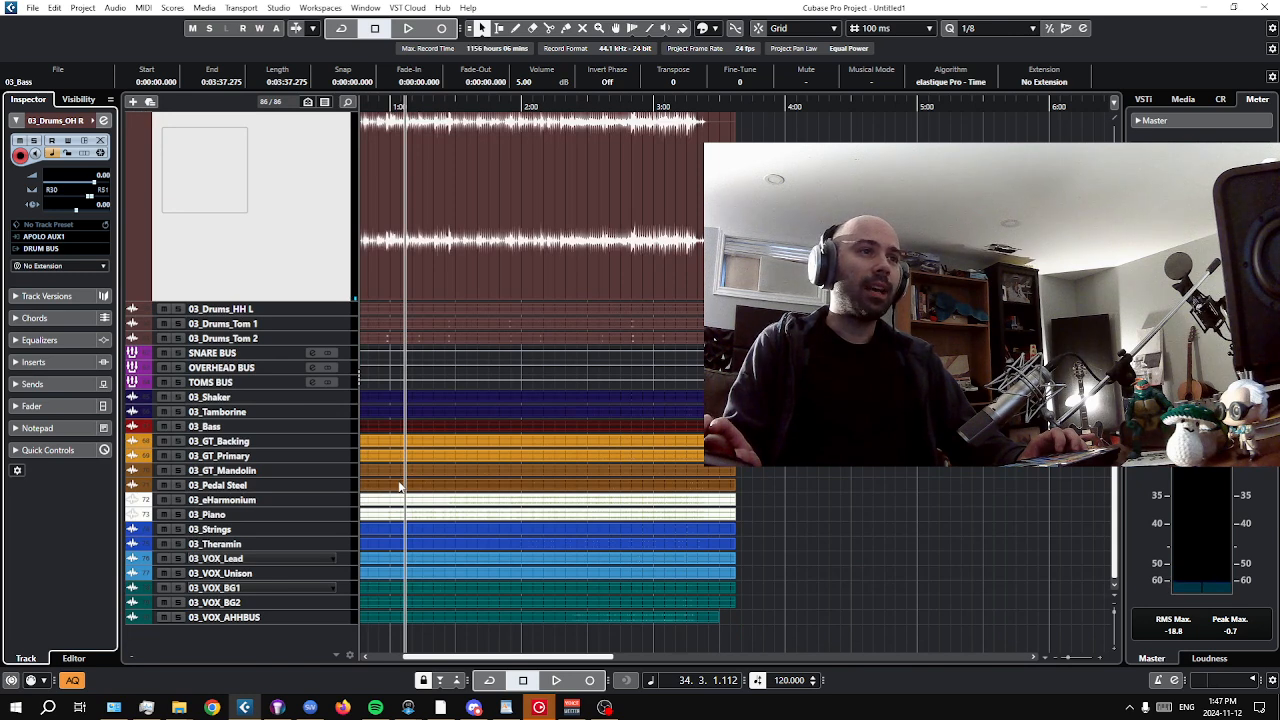
left_click(243, 396)
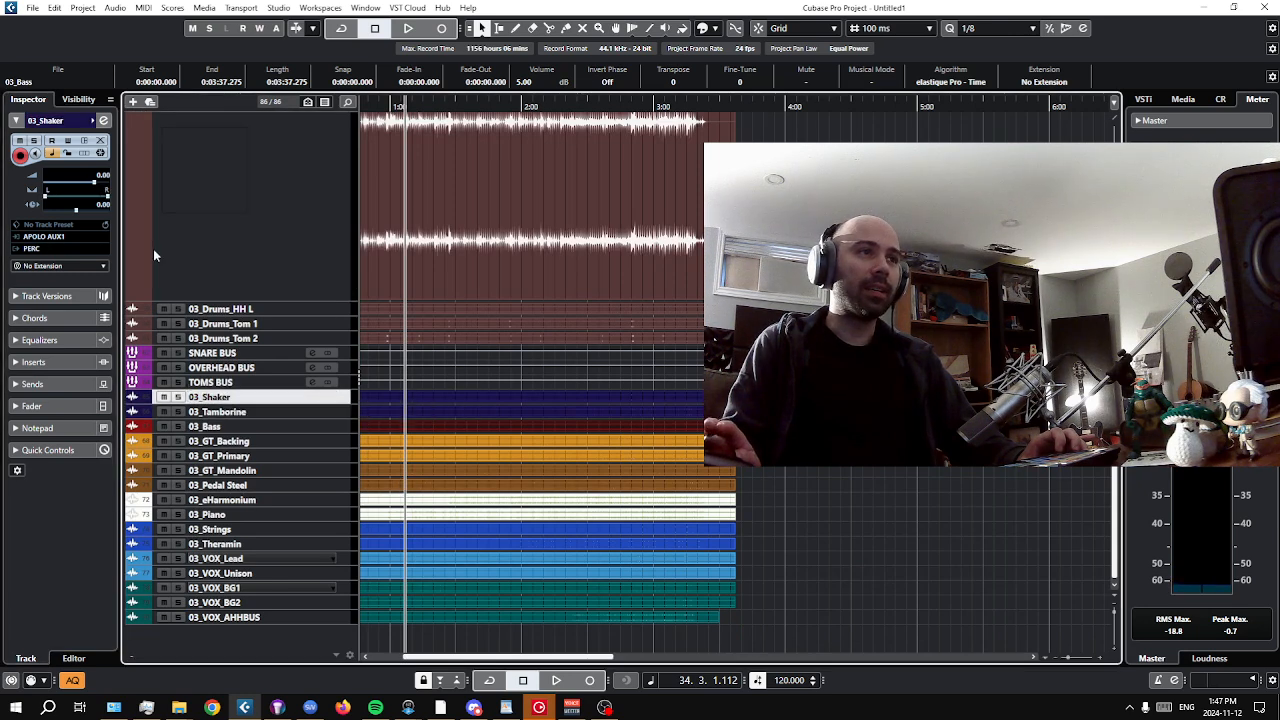
left_click(179, 397)
key("space")
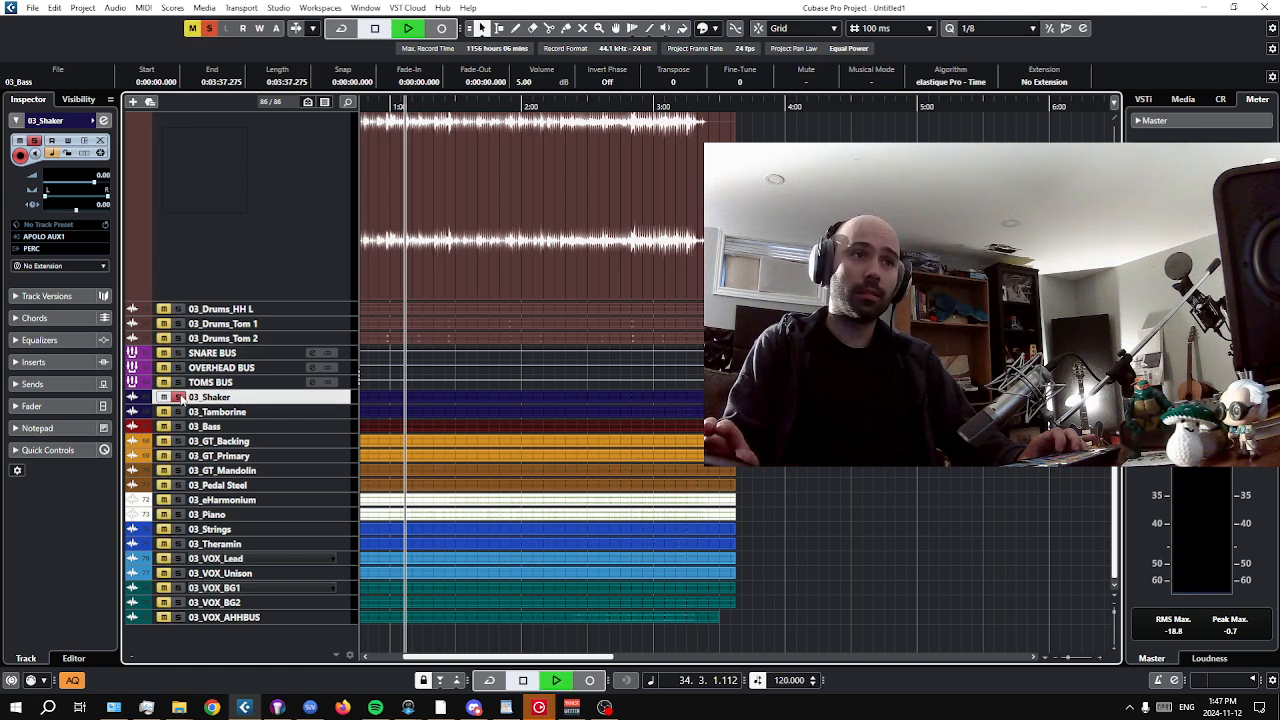
key("z")
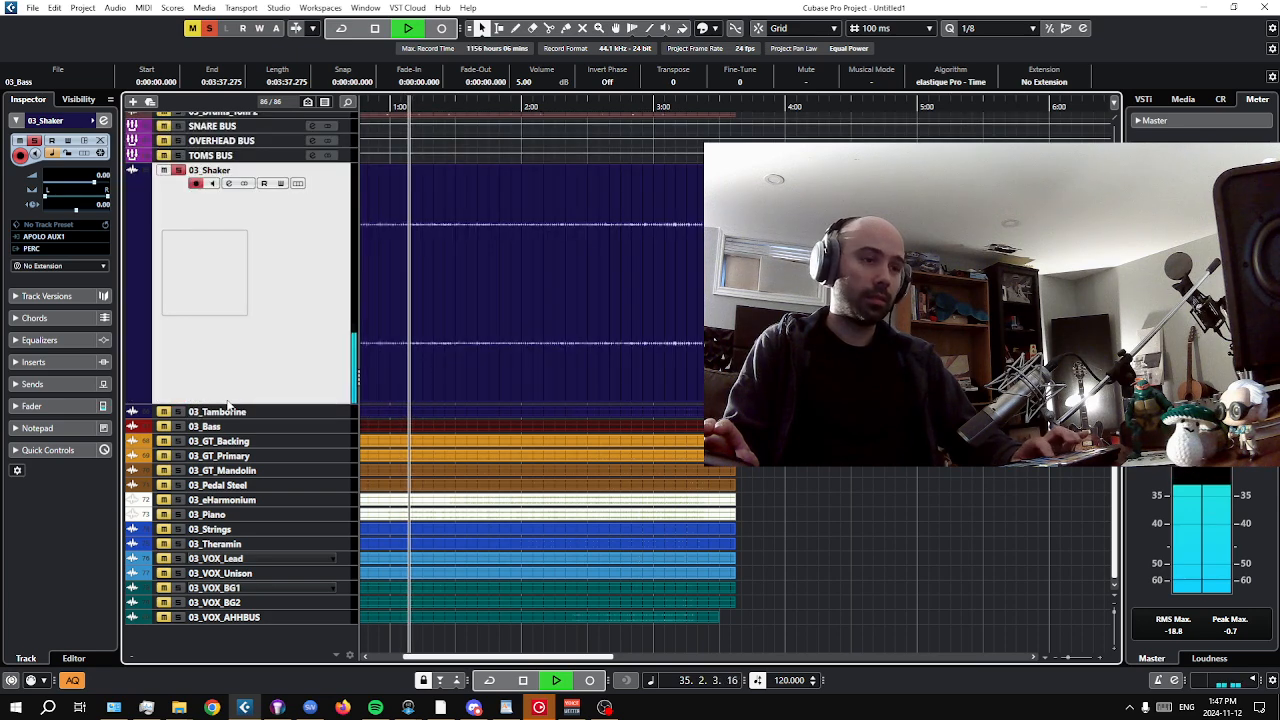
Set the 03_Shaker event's volume to 10.98 dB, remove the track's solo, and play it in context with the other tracks.
left_click(492, 269)
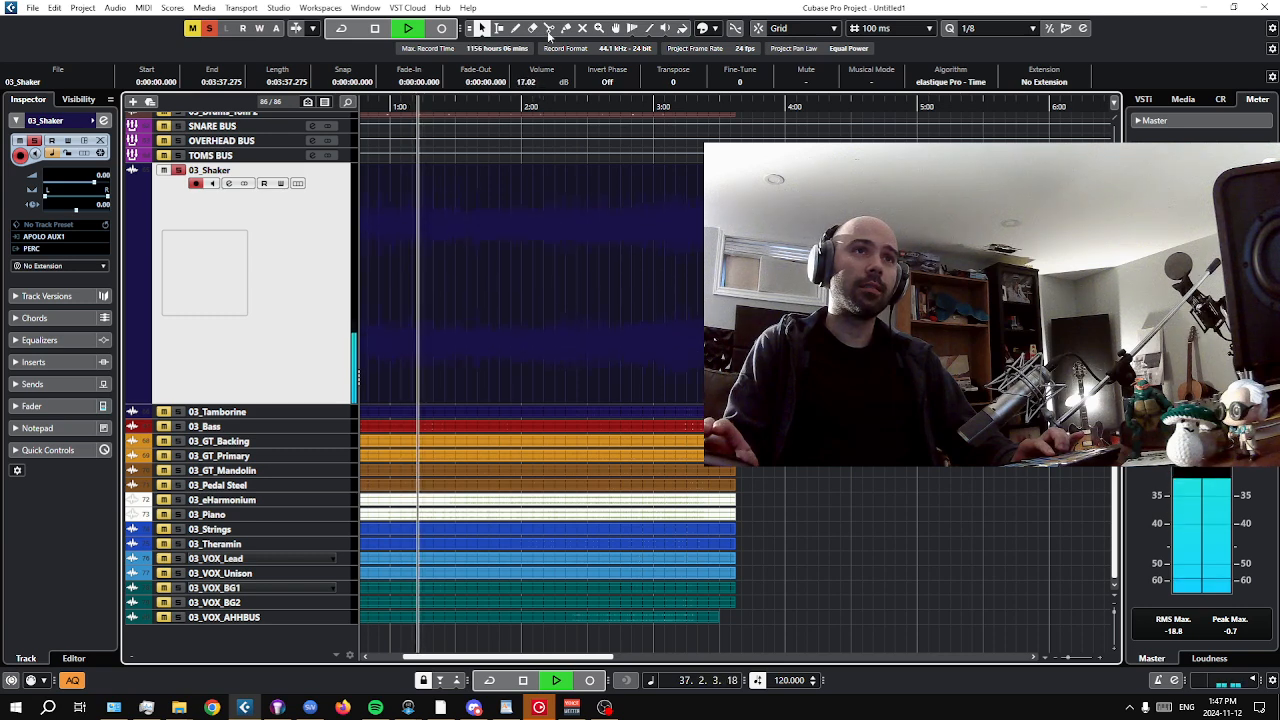
left_click_drag(541, 86, 544, 44)
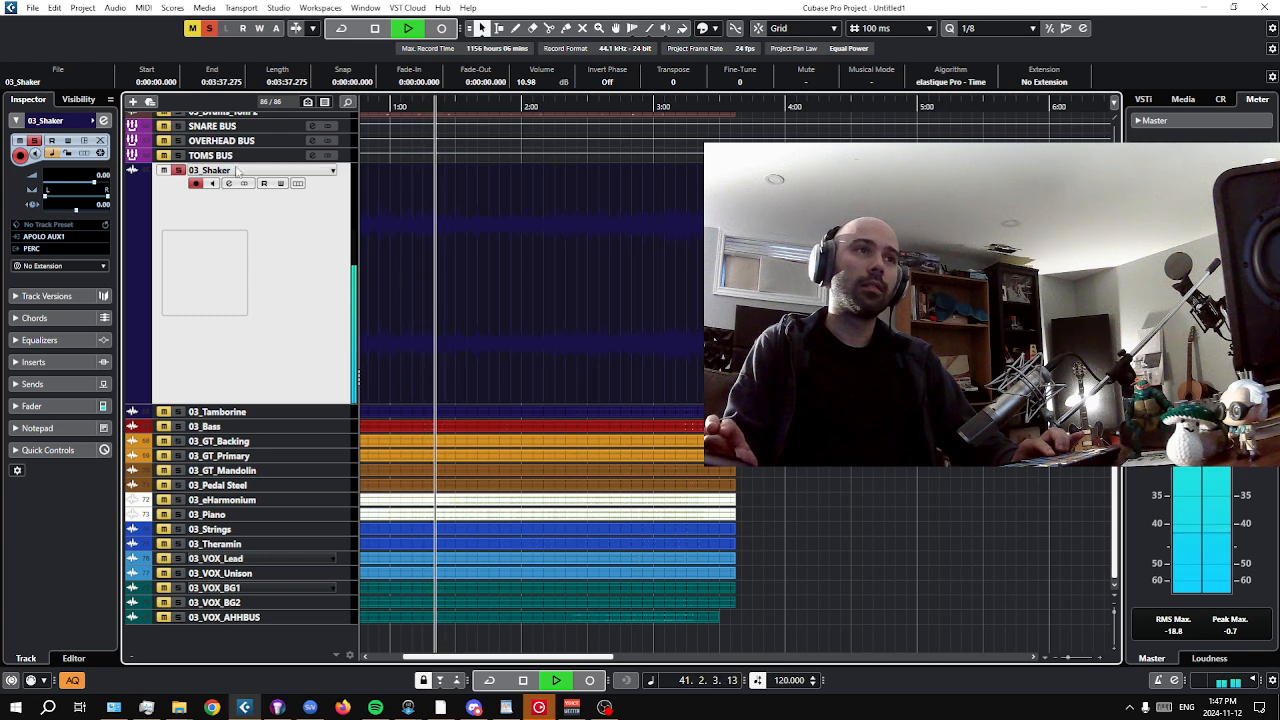
left_click(178, 170)
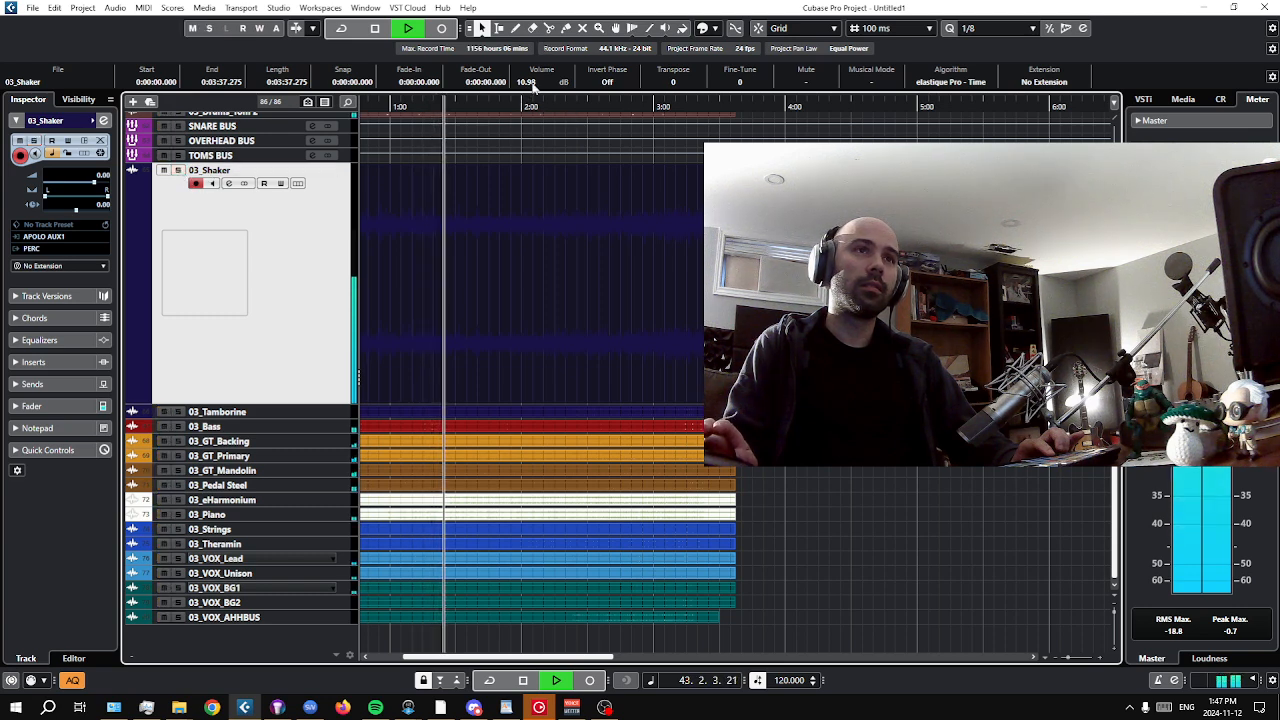
key("space")
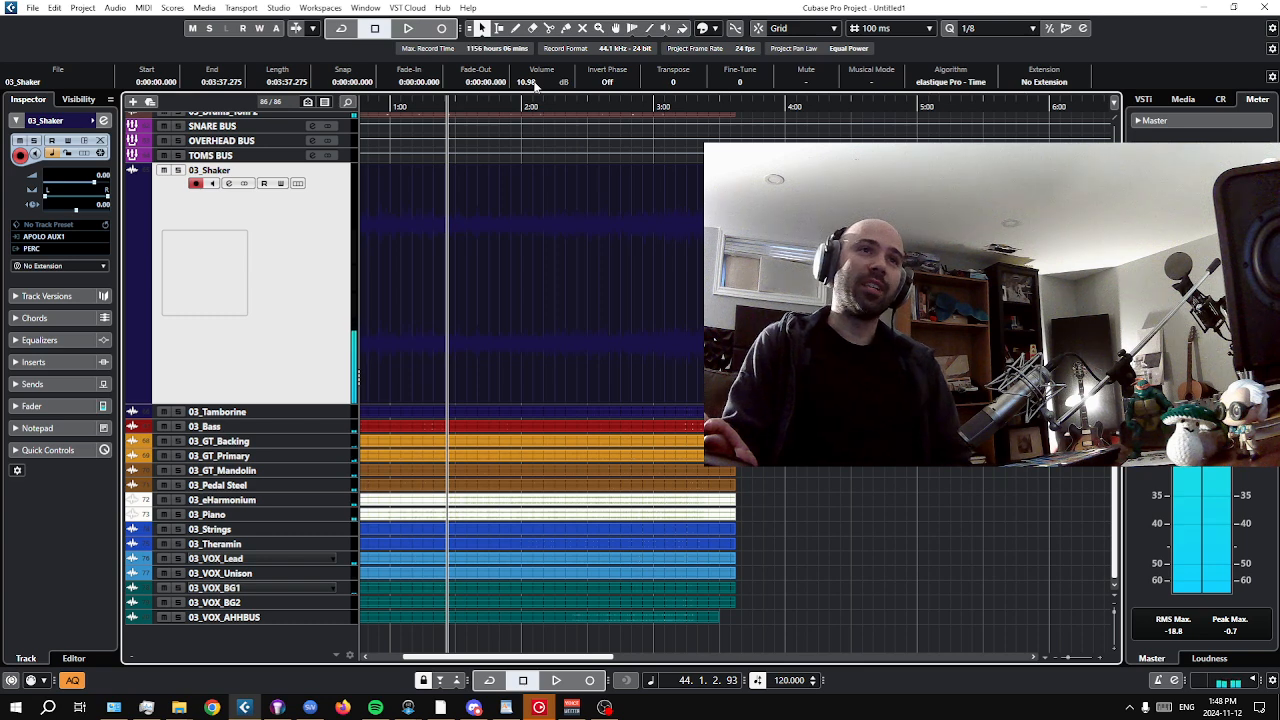
Reduce the 03_Shaker event's volume to 5.98 dB and further to 2.98 dB, checking it during playback of the full project.
scroll(535, 86, "down", 2)
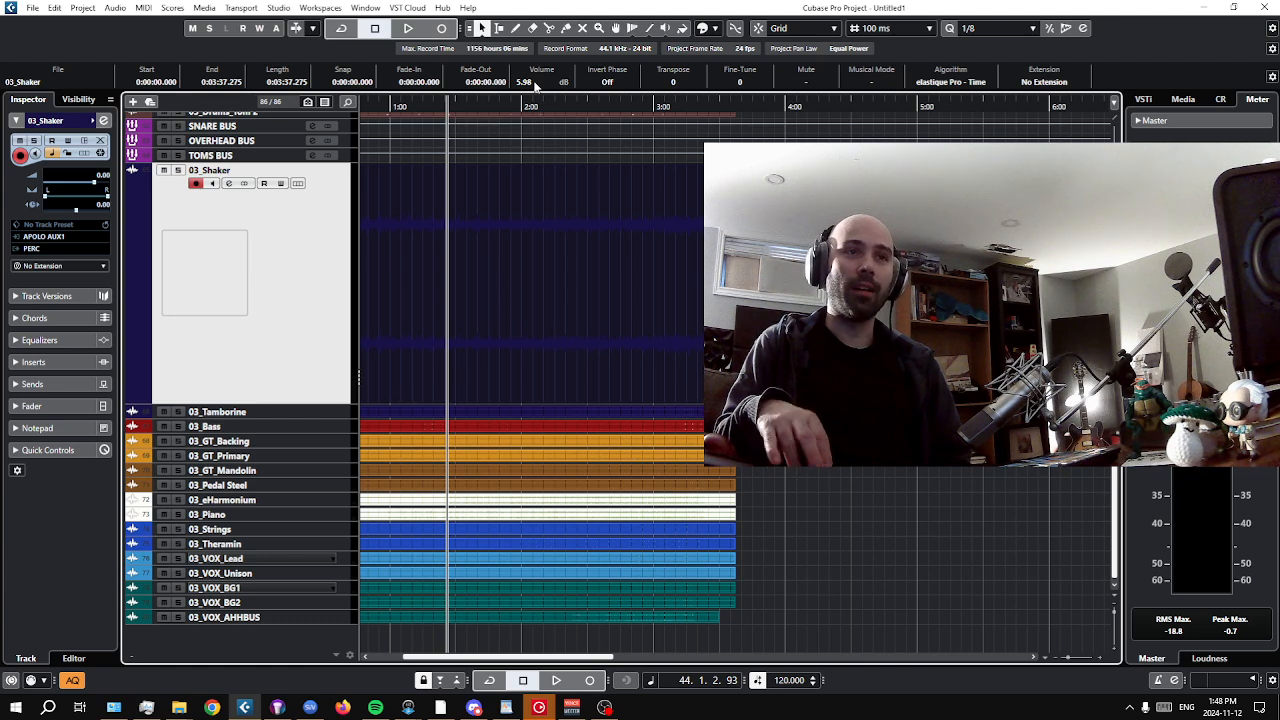
key("space")
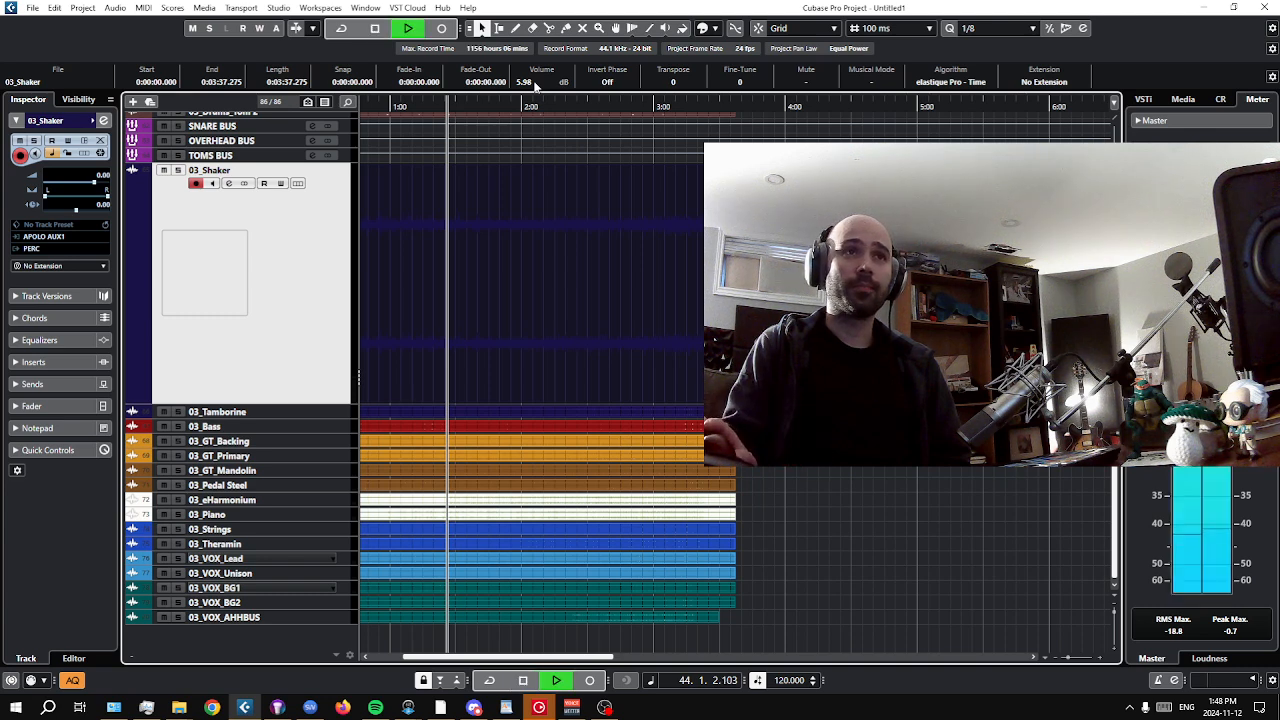
scroll(534, 87, "down", 1)
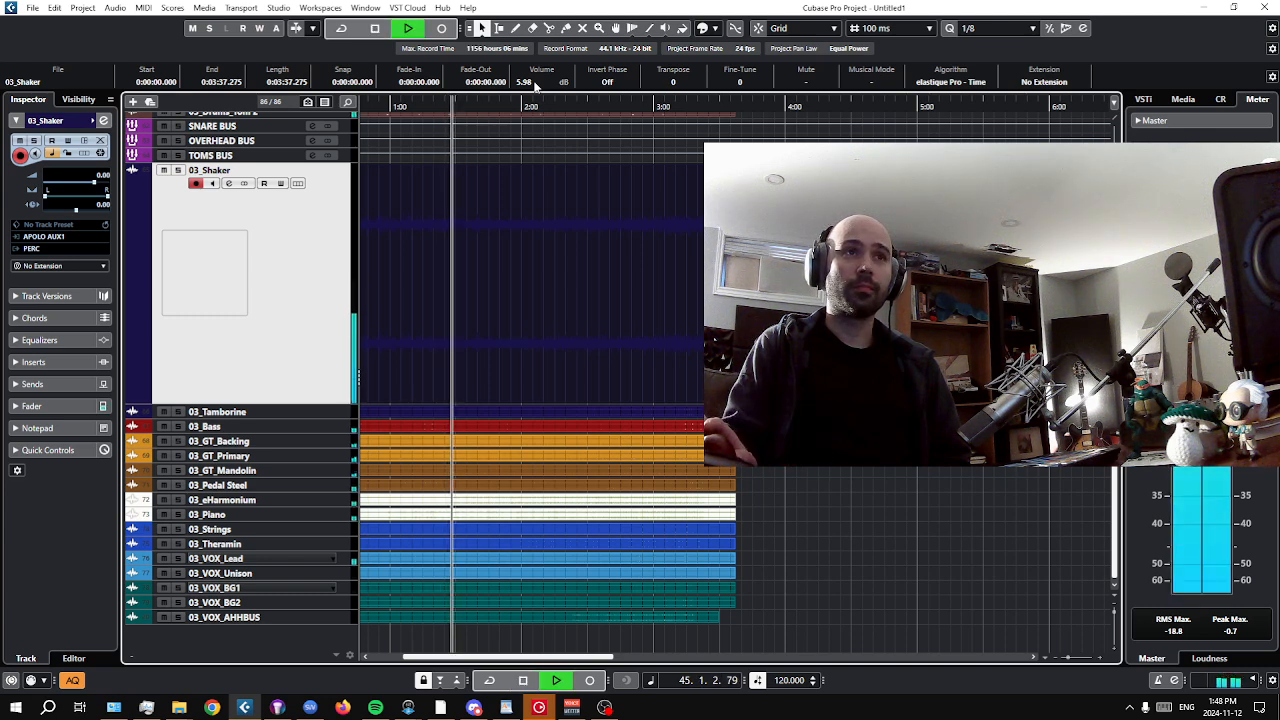
scroll(534, 87, "down", 1)
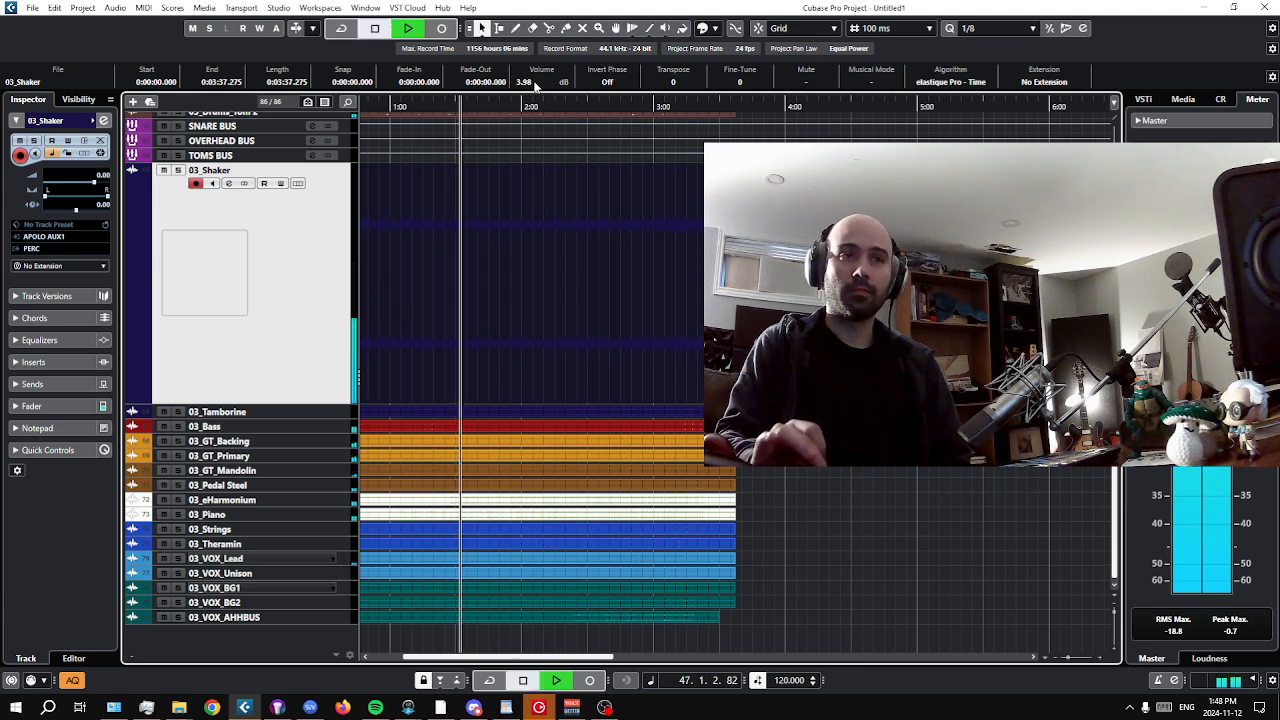
key("space")
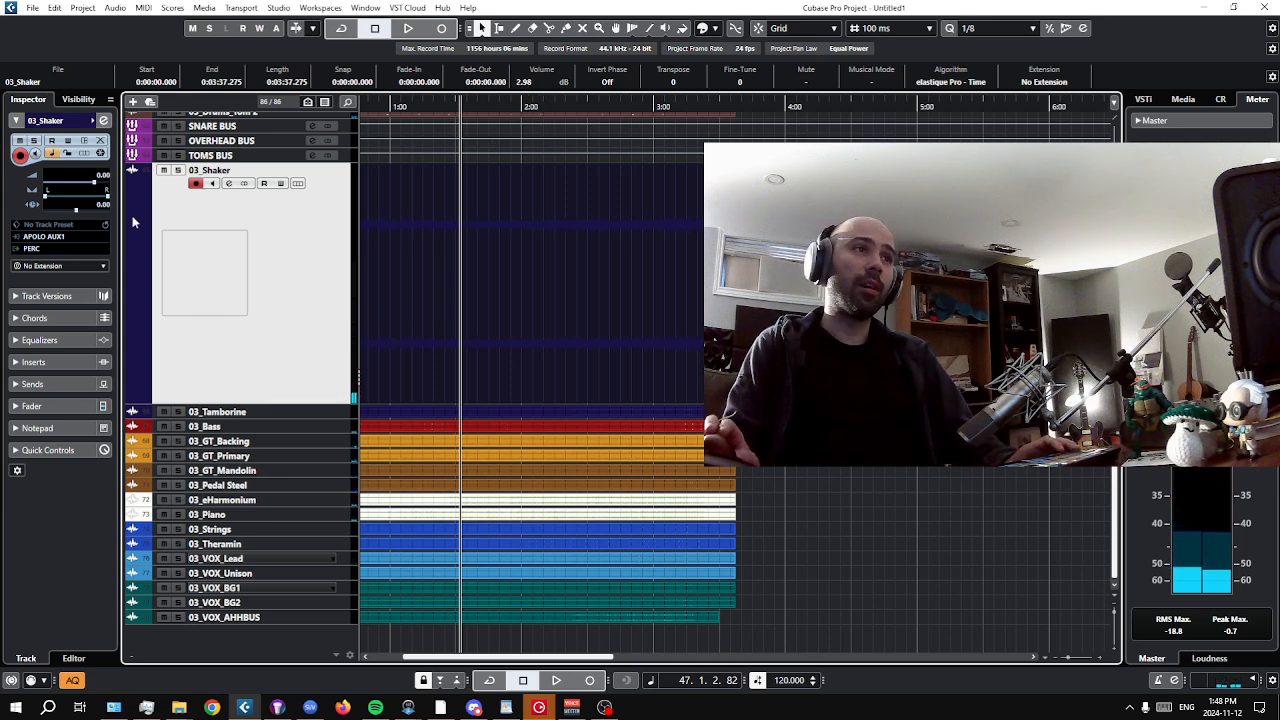
Solo 03_Drums_OH L and 03_Drums_OH R and play them together to check the overhead stereo image.
scroll(266, 334, "up", 10)
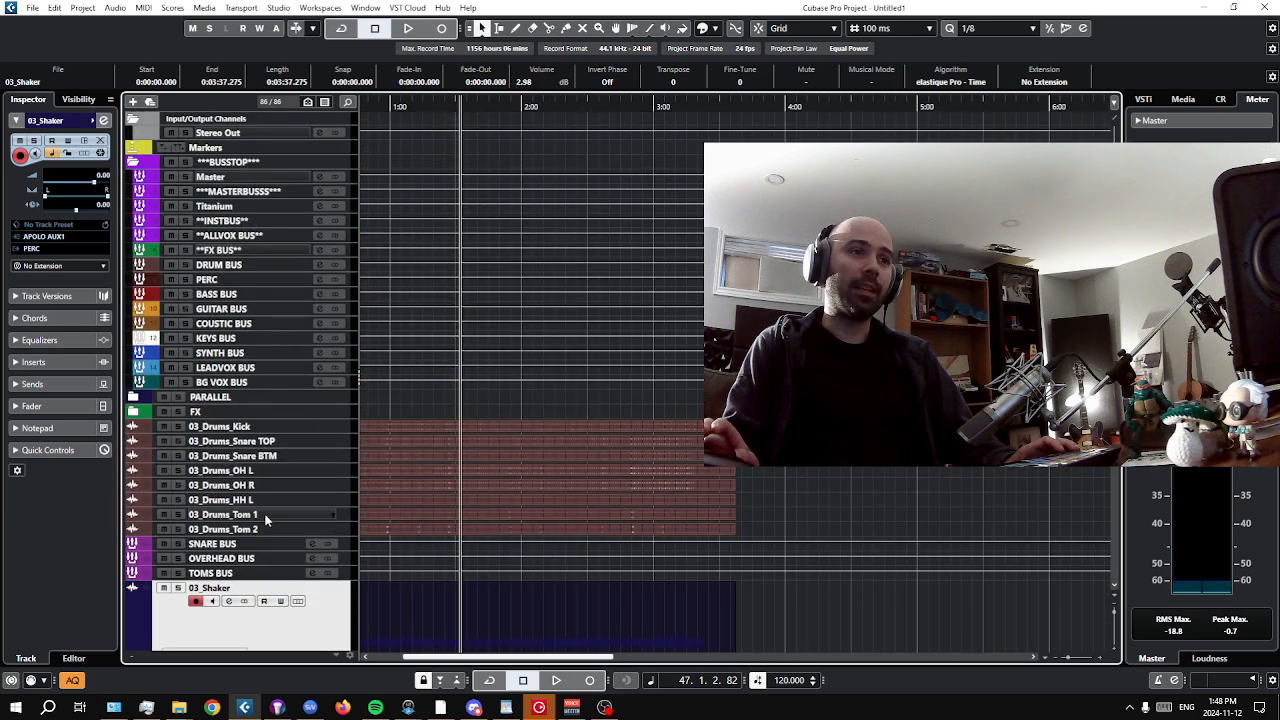
left_click(262, 500)
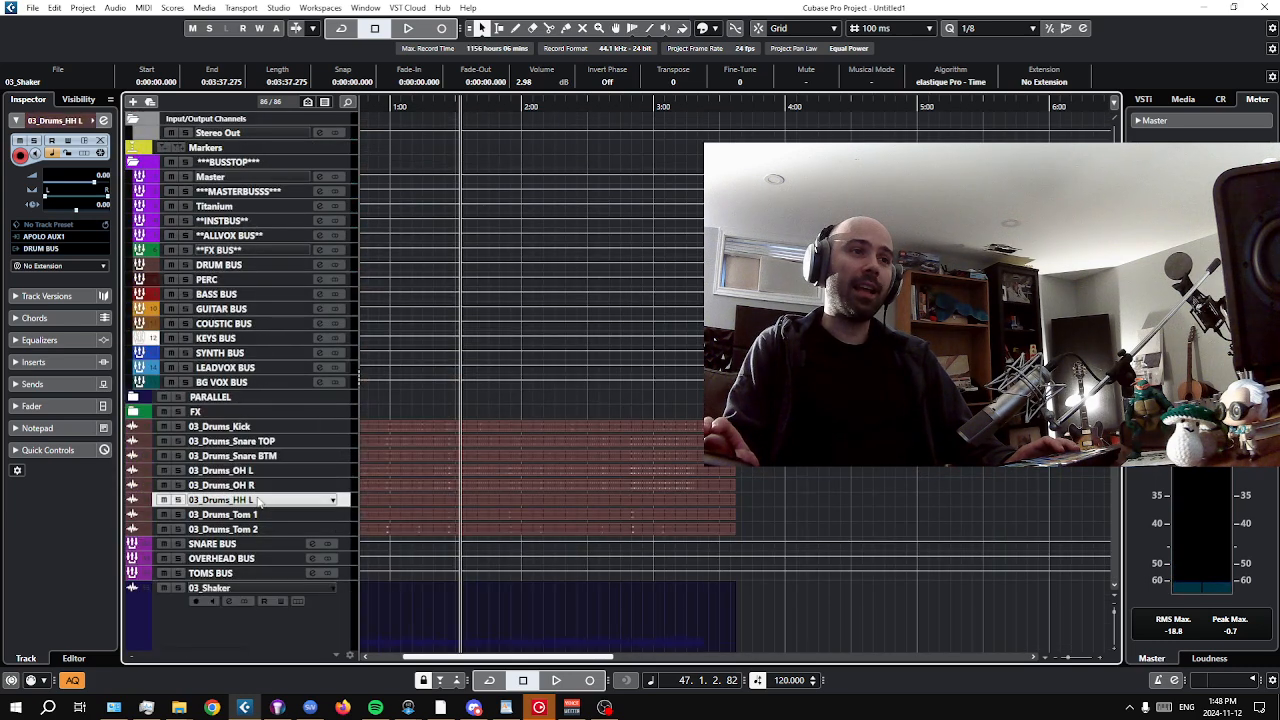
left_click(177, 470)
left_click(181, 485)
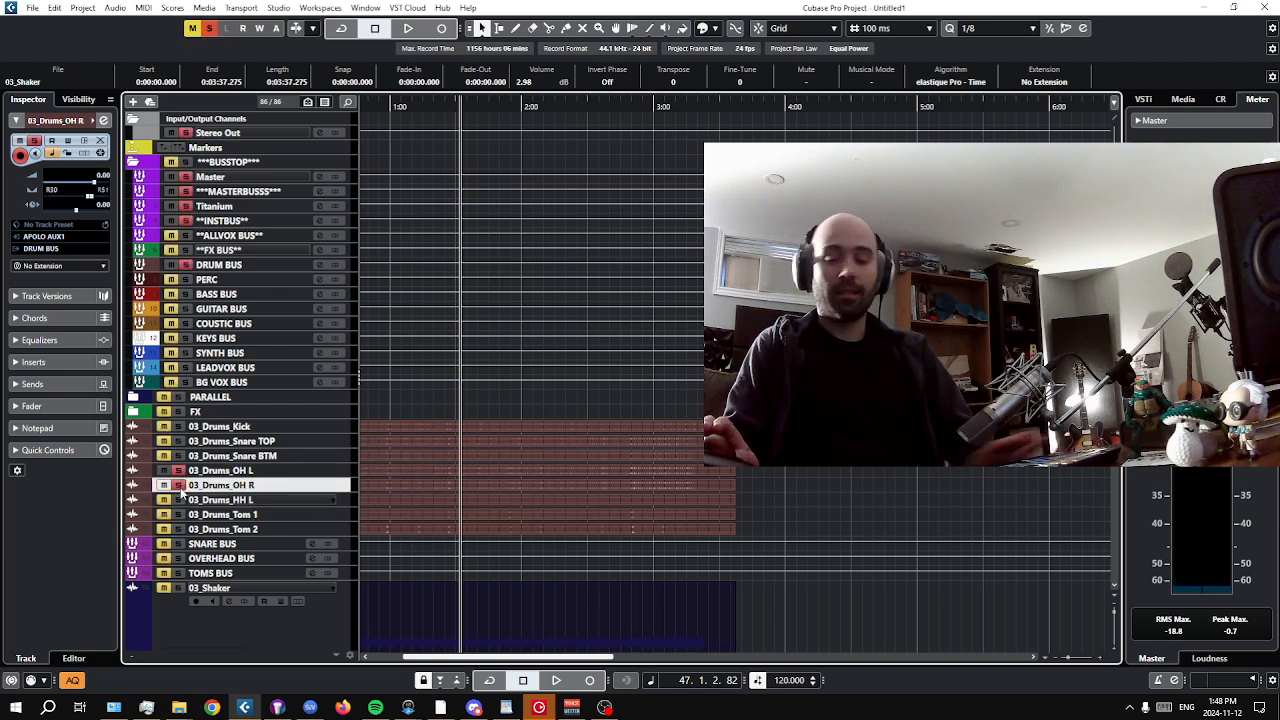
key("space")
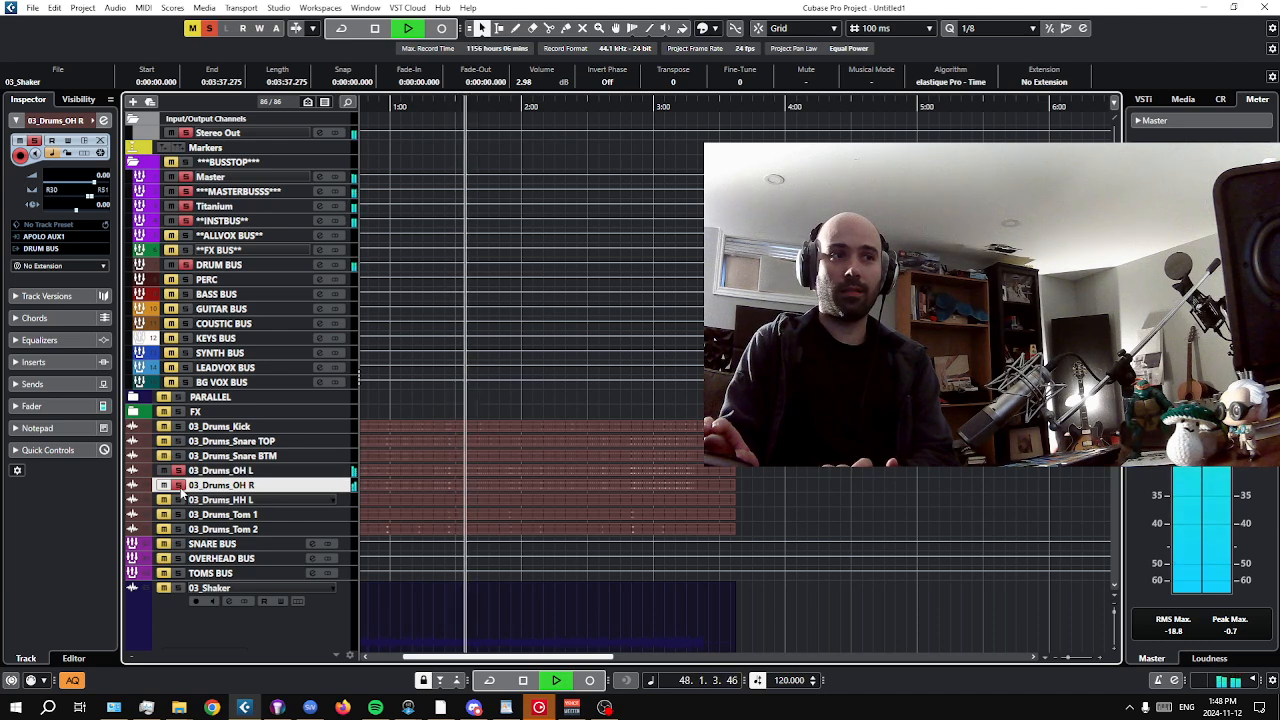
Remove the solo from 03_Drums_OH L, listen to 03_Drums_OH R alone, and stop playback.
left_click(211, 473)
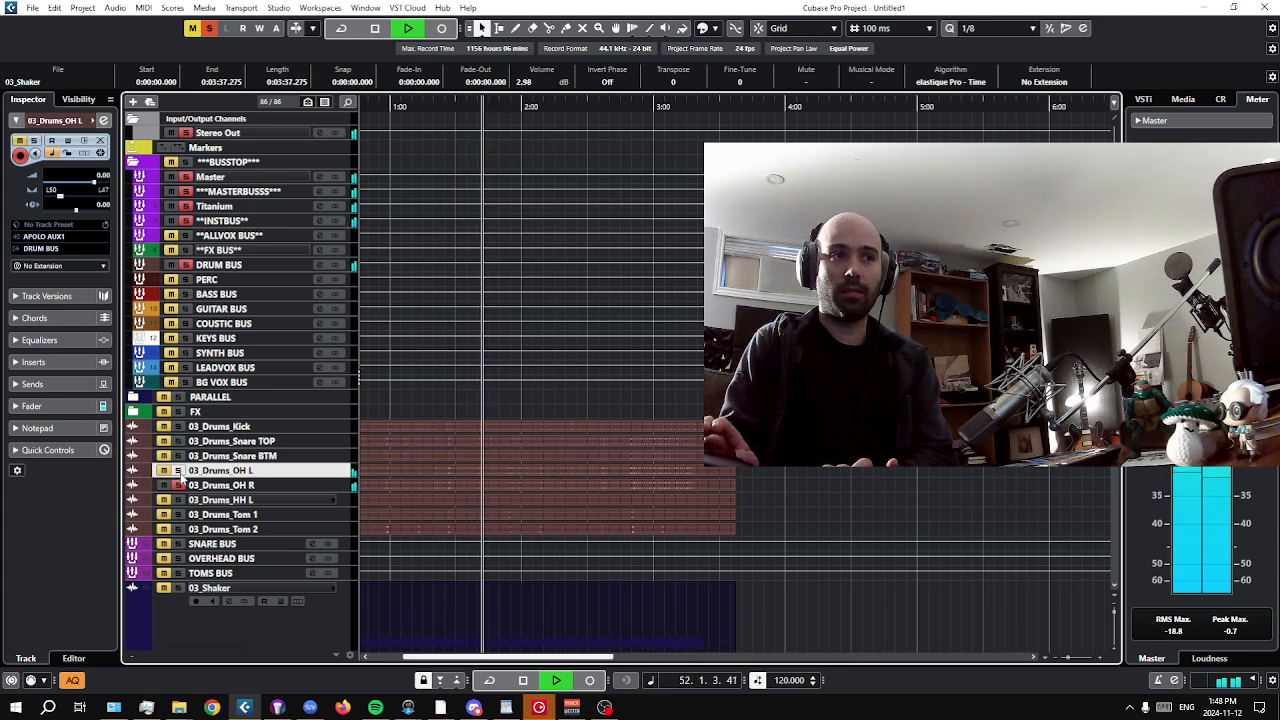
key("space")
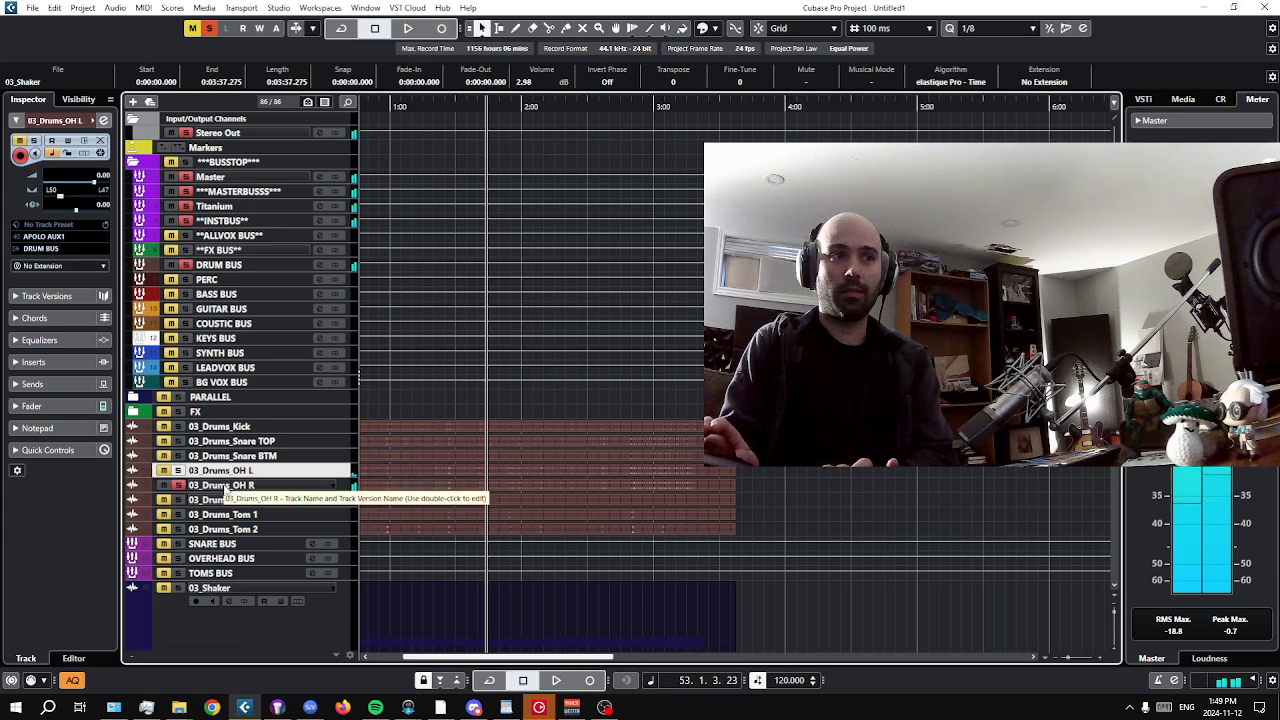
left_click(224, 486)
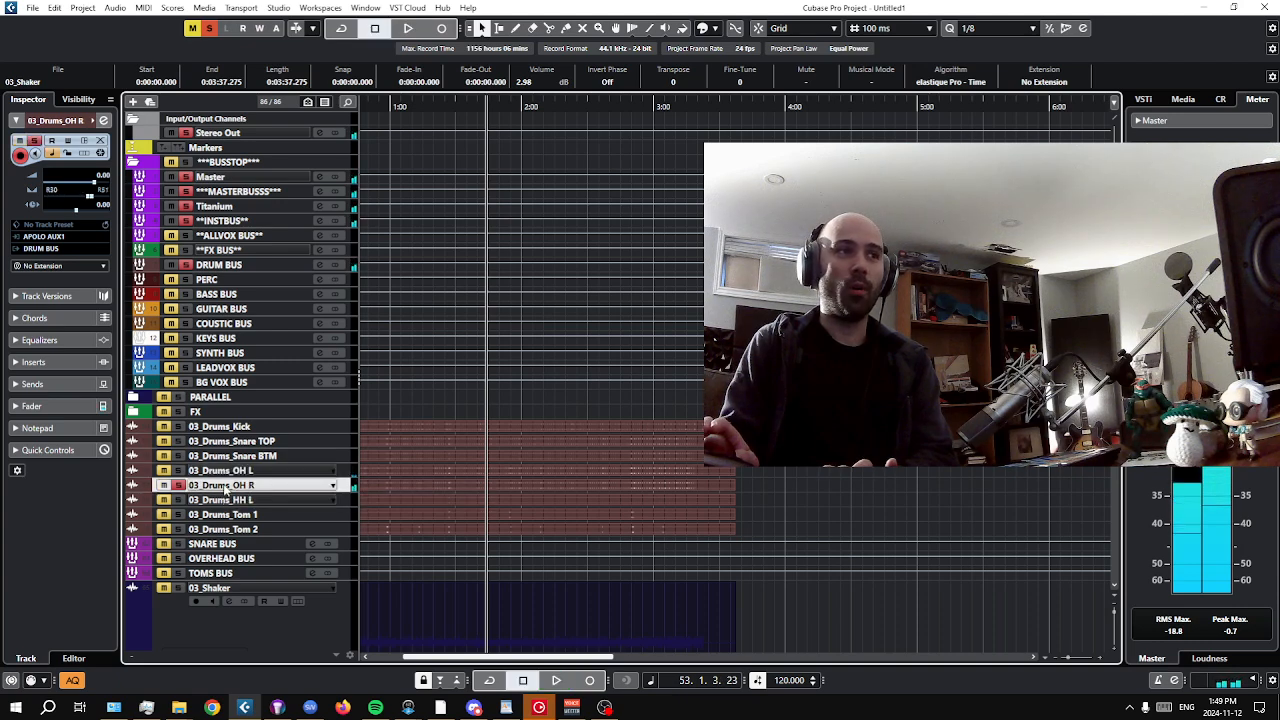
double_click(220, 485)
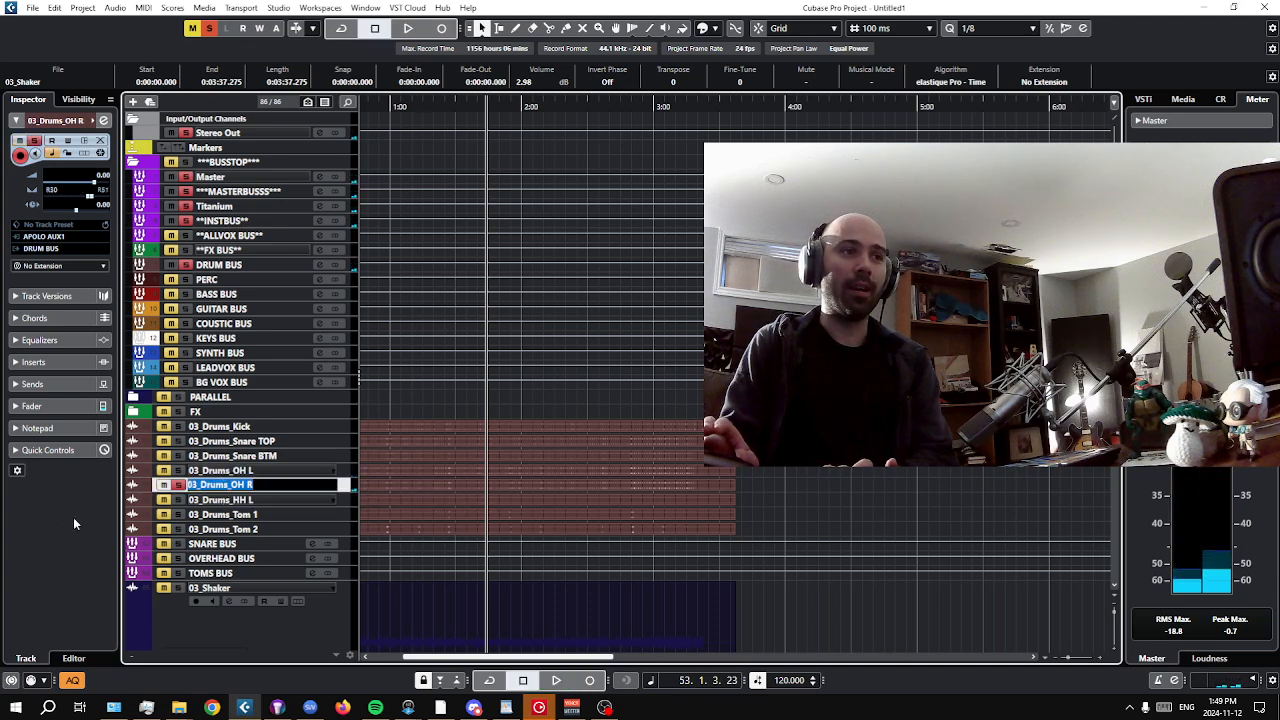
key("Return")
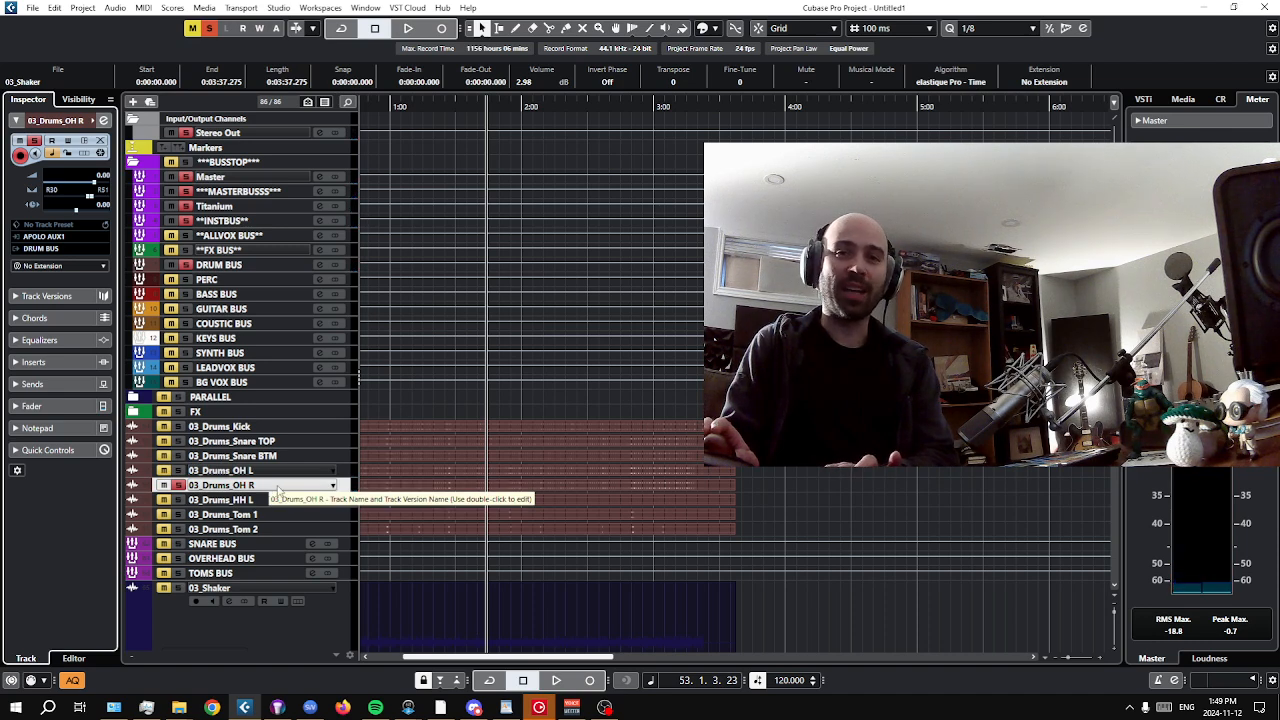
Check the 03_Tamborine waveform at an enlarged track height and narrow the 03_Shaker pan toward the left side.
scroll(550, 500, "down", 5)
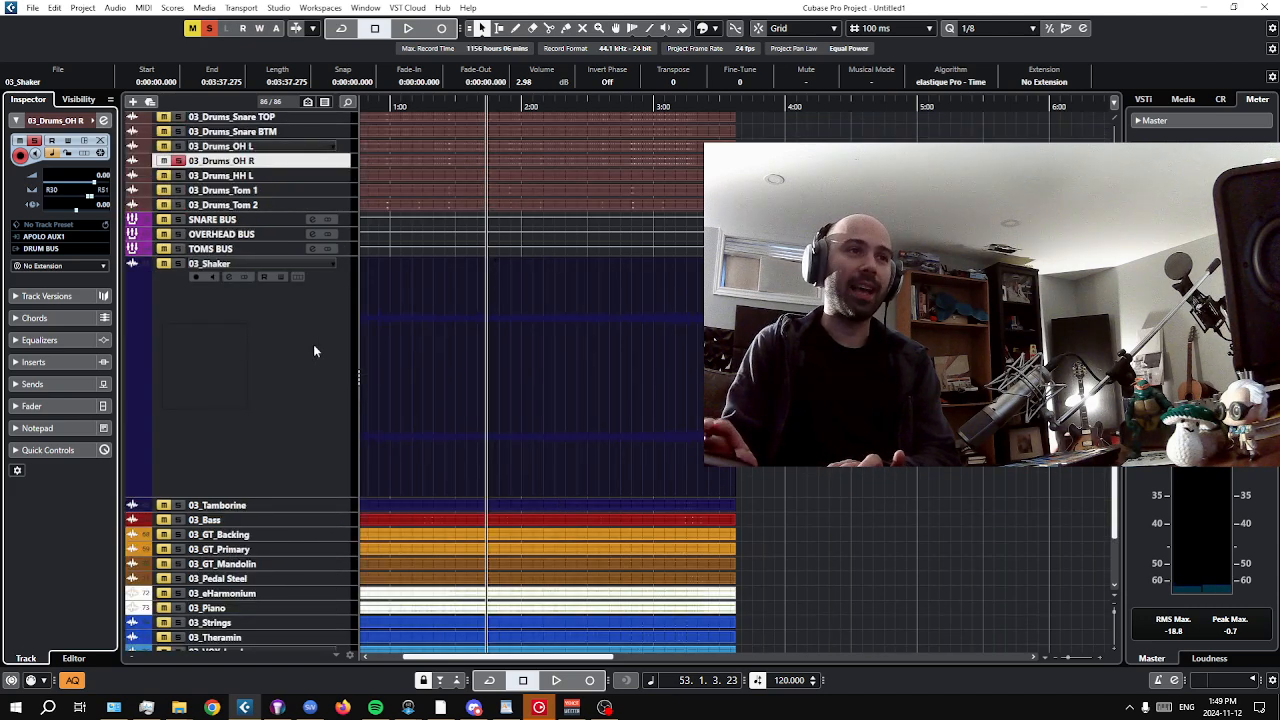
left_click(272, 339)
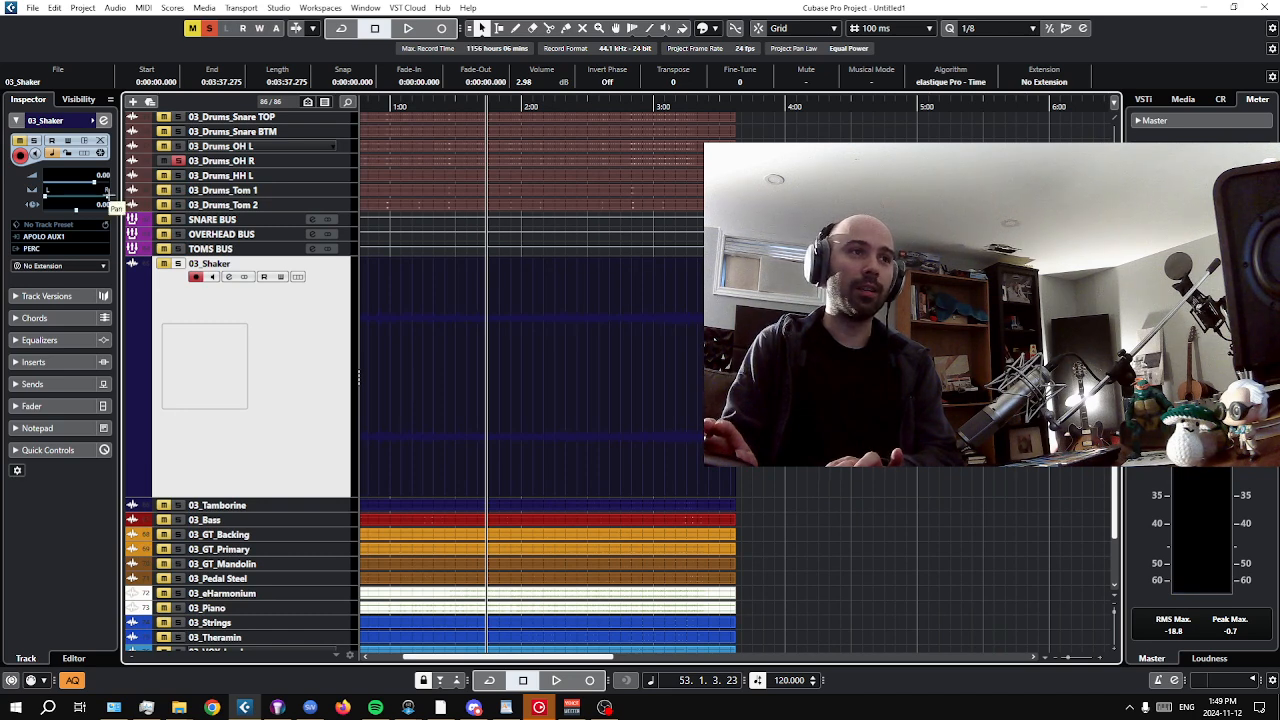
left_click(240, 505)
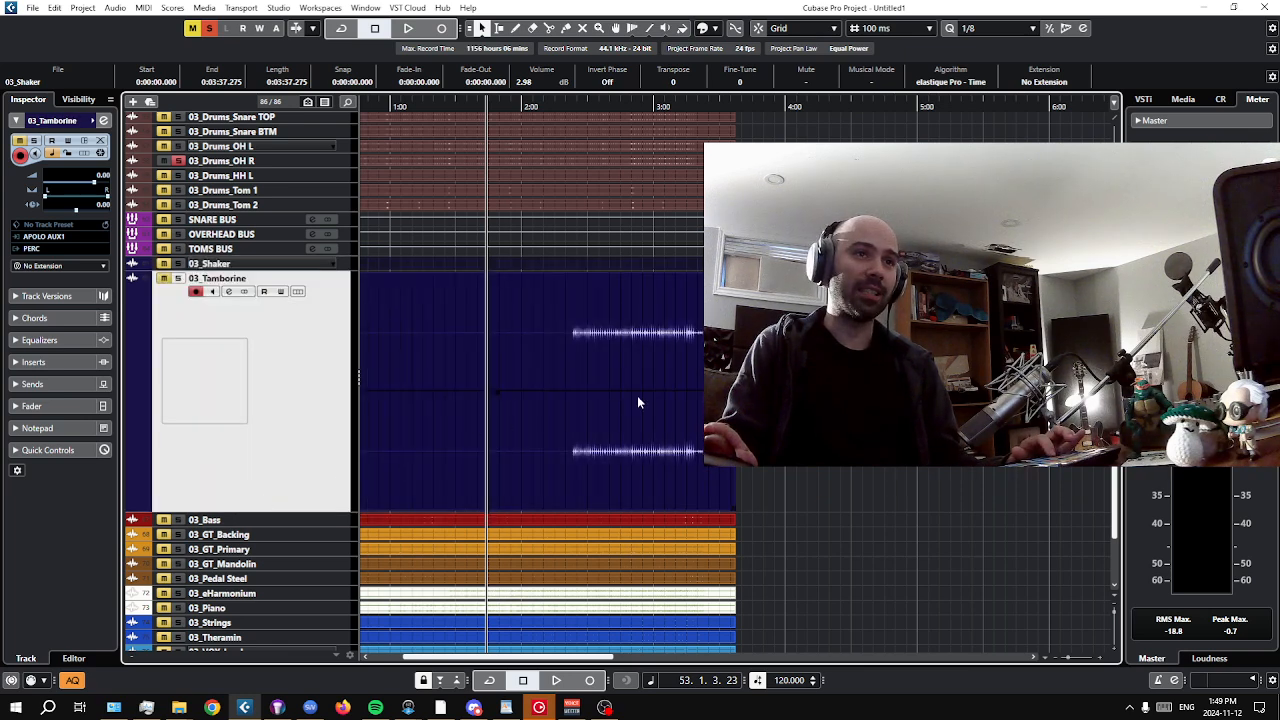
left_click(240, 248)
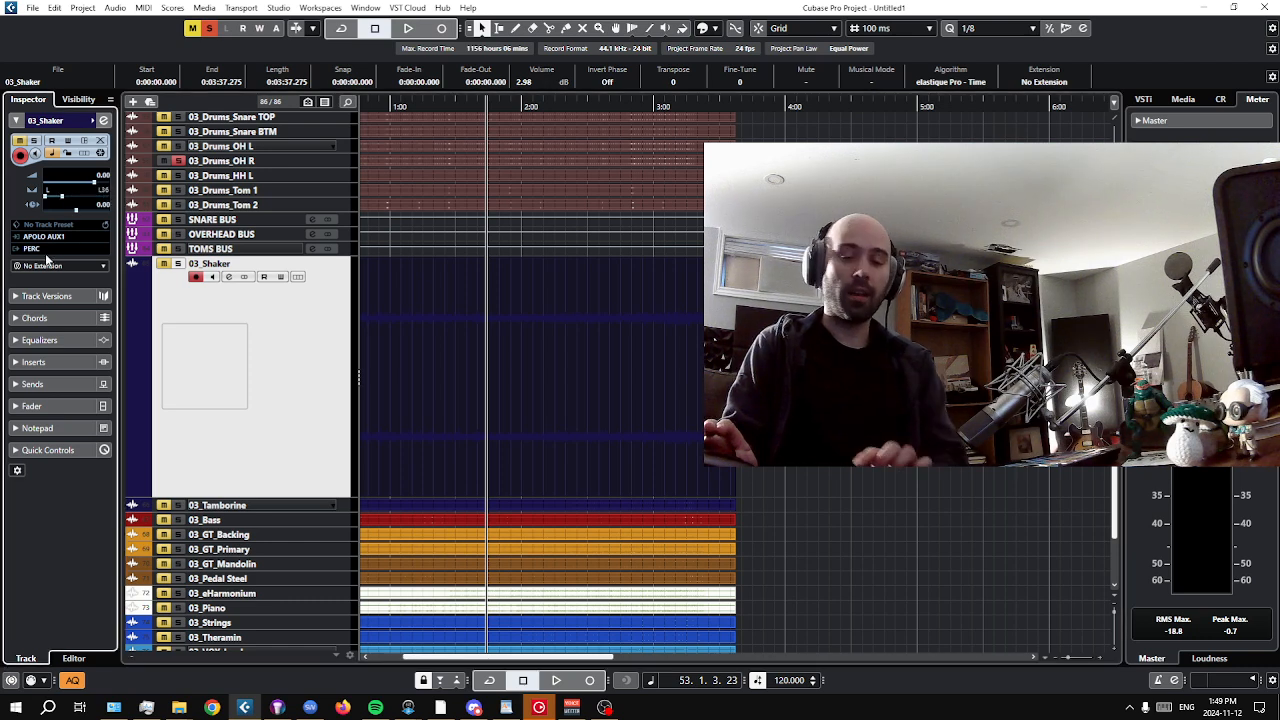
Remove the solo from 03_Drums_OH R and set the 03_Shaker pan to L92 and L16 during full playback.
key("space")
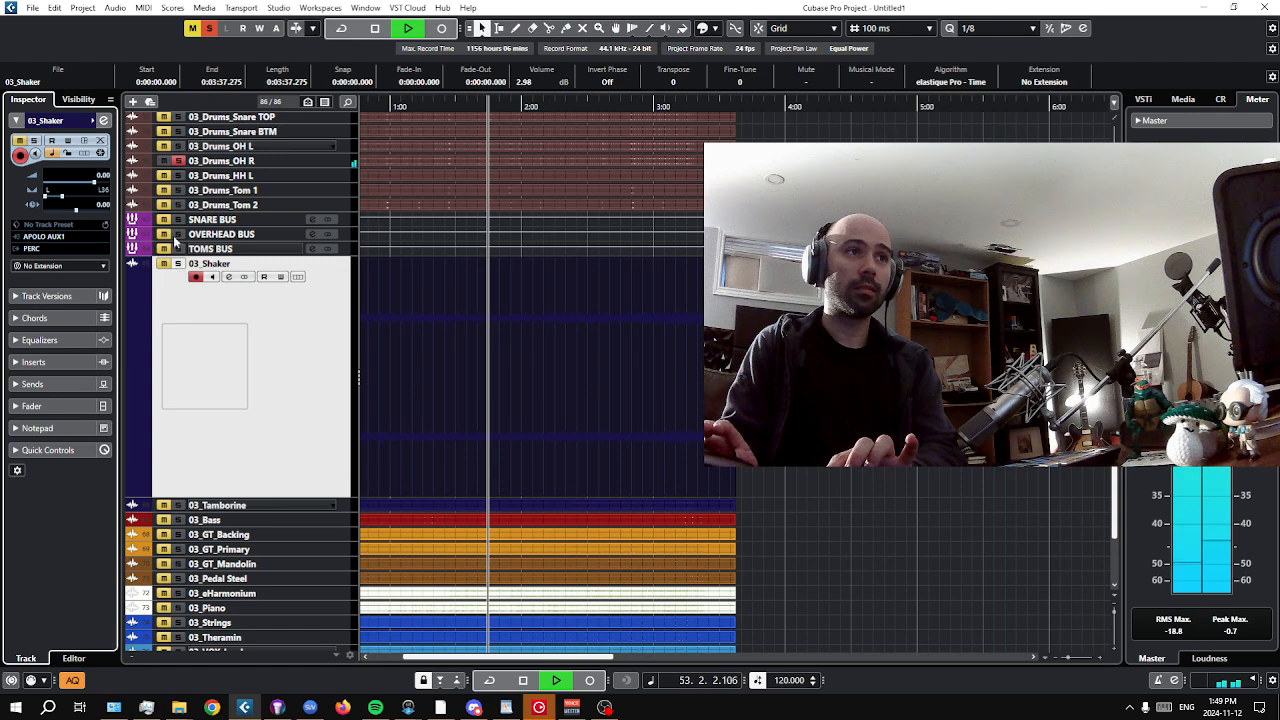
left_click(178, 160)
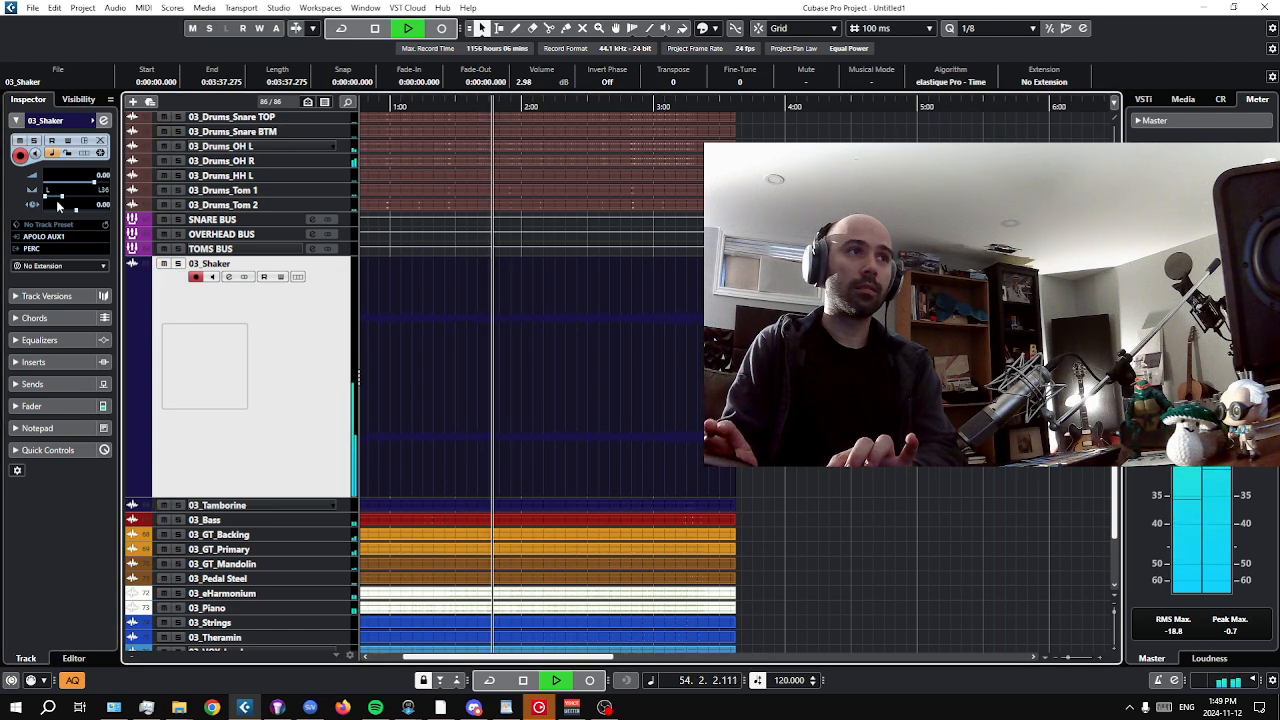
left_click_drag(71, 204, 73, 204)
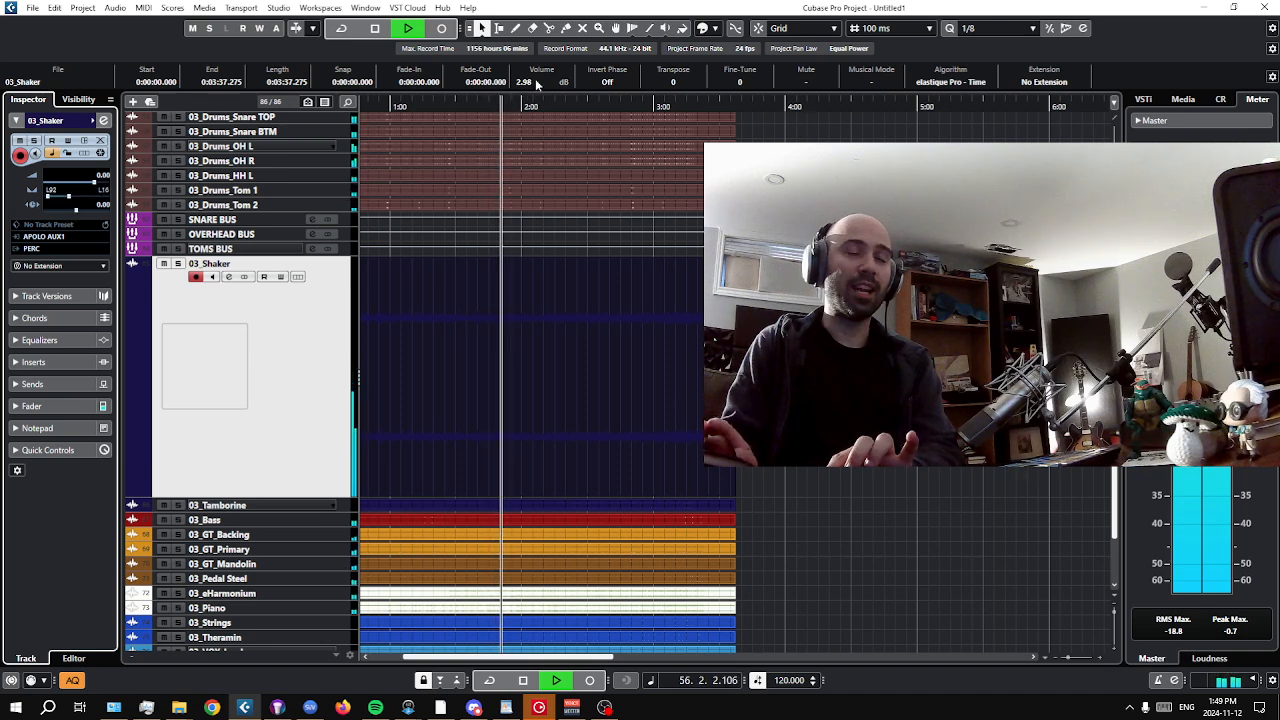
key("space")
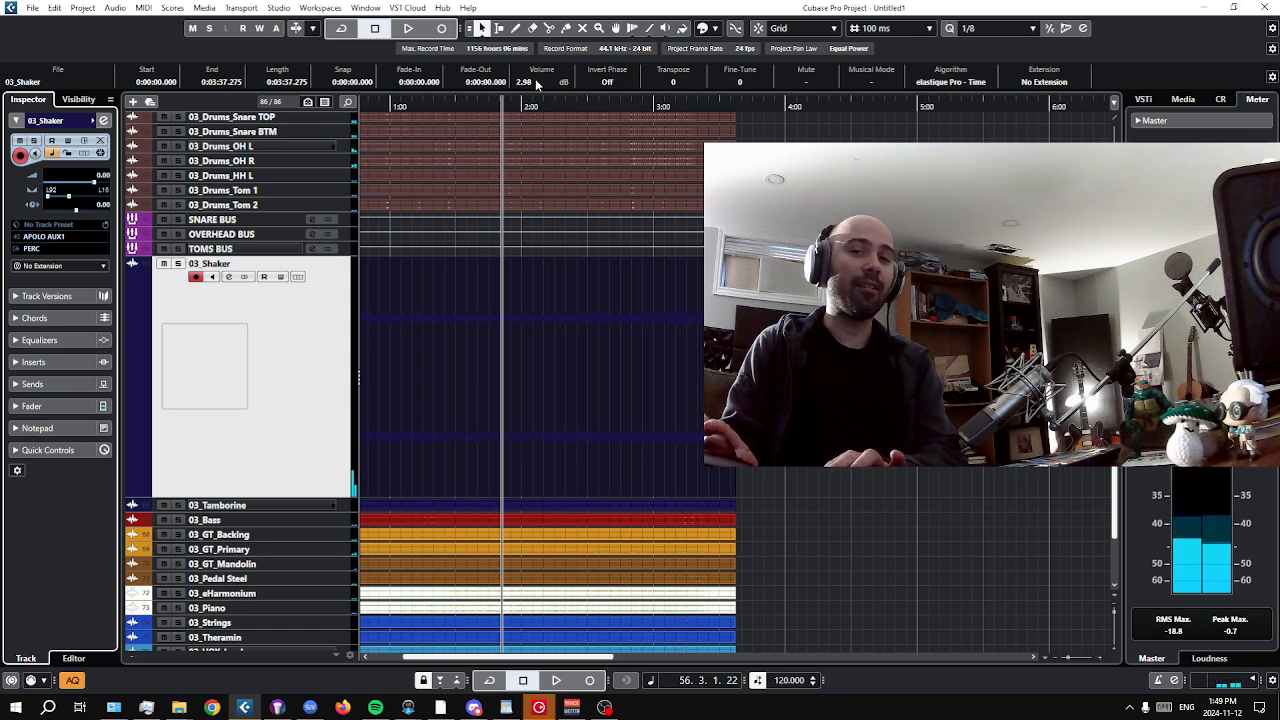
Set the 03_Shaker event's volume to -4.02 dB and play the project briefly to check its level.
scroll(535, 78, "down", 5)
scroll(535, 78, "down", 2)
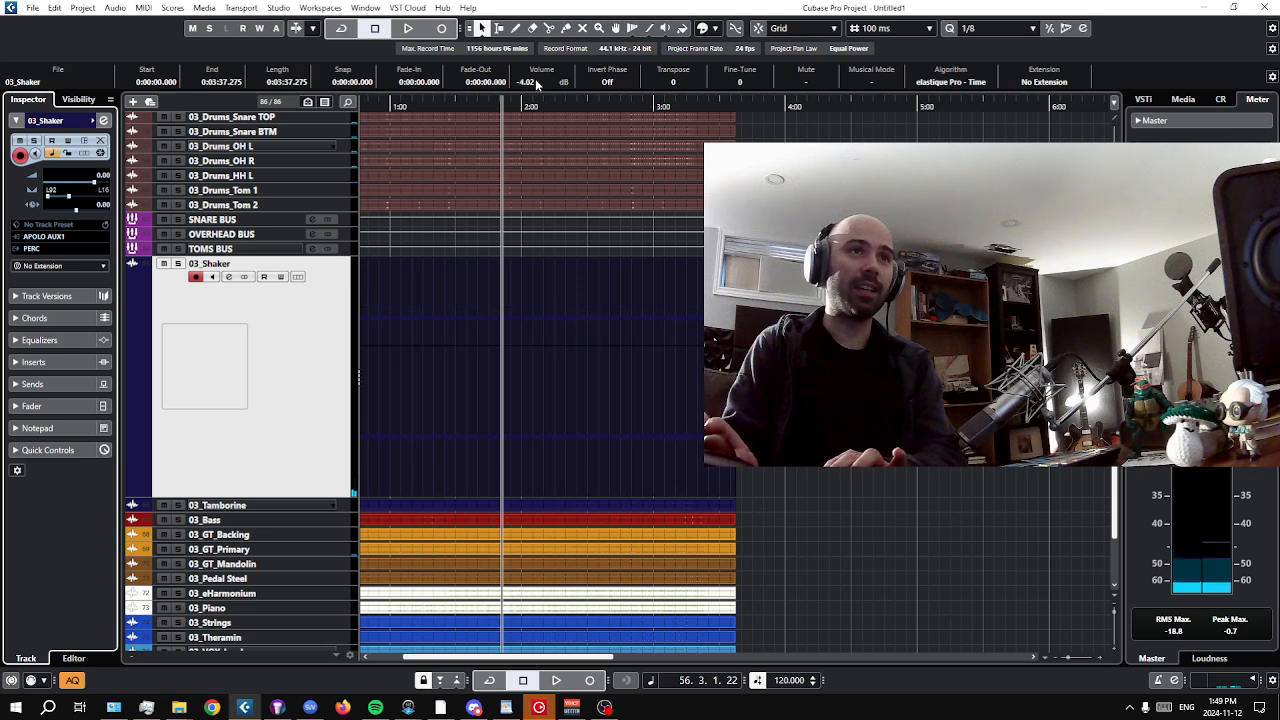
key("space")
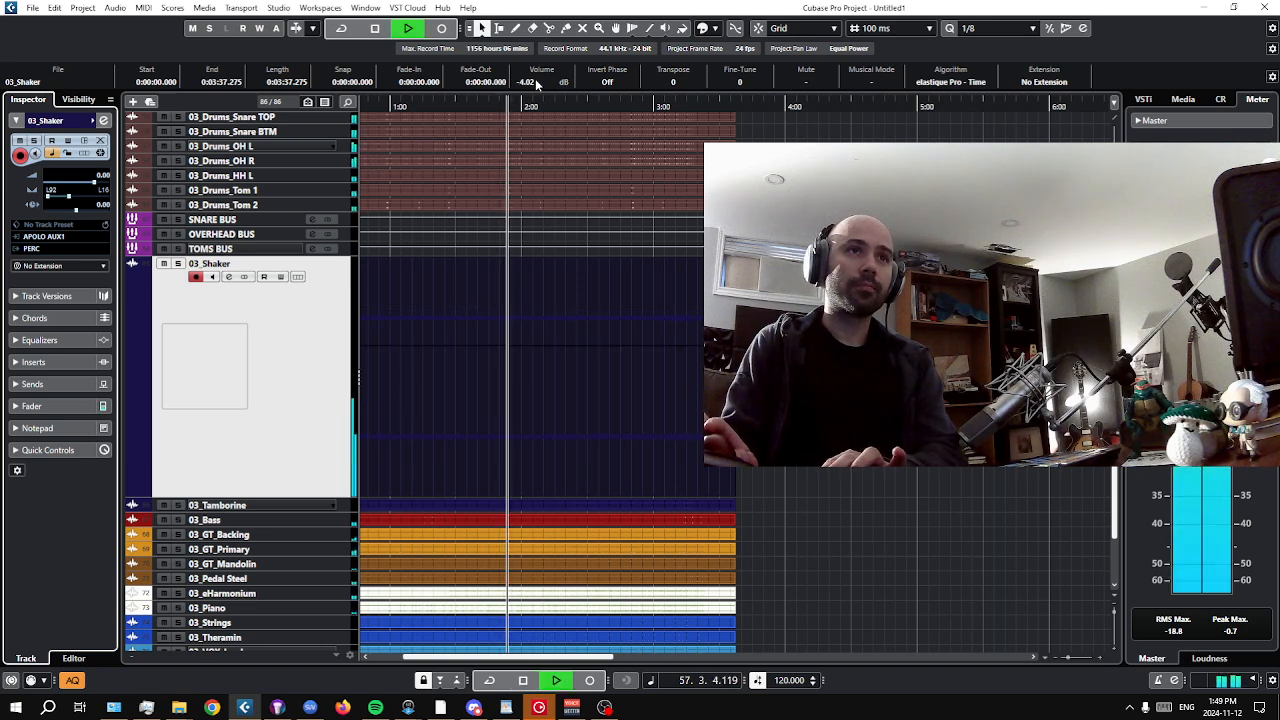
key("space")
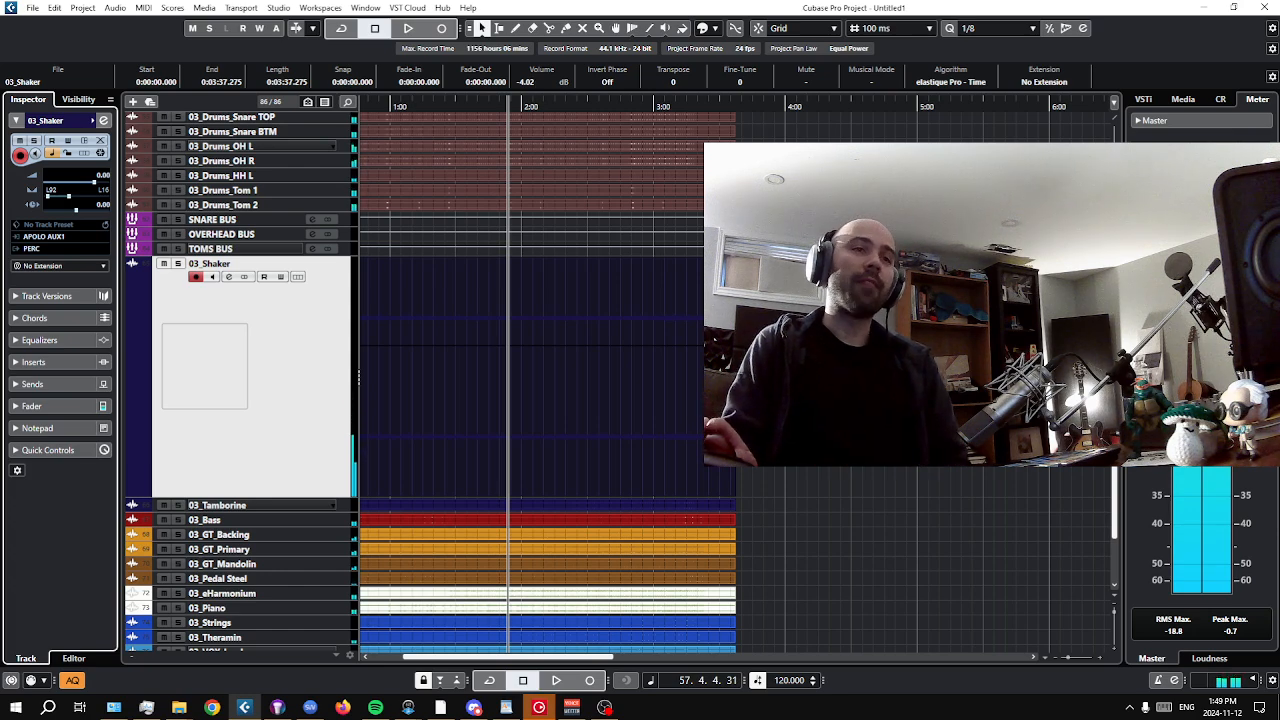
Enlarge the 03_VOX_Lead track and set its audio event's volume to -5.00 dB.
scroll(240, 450, "down", 3)
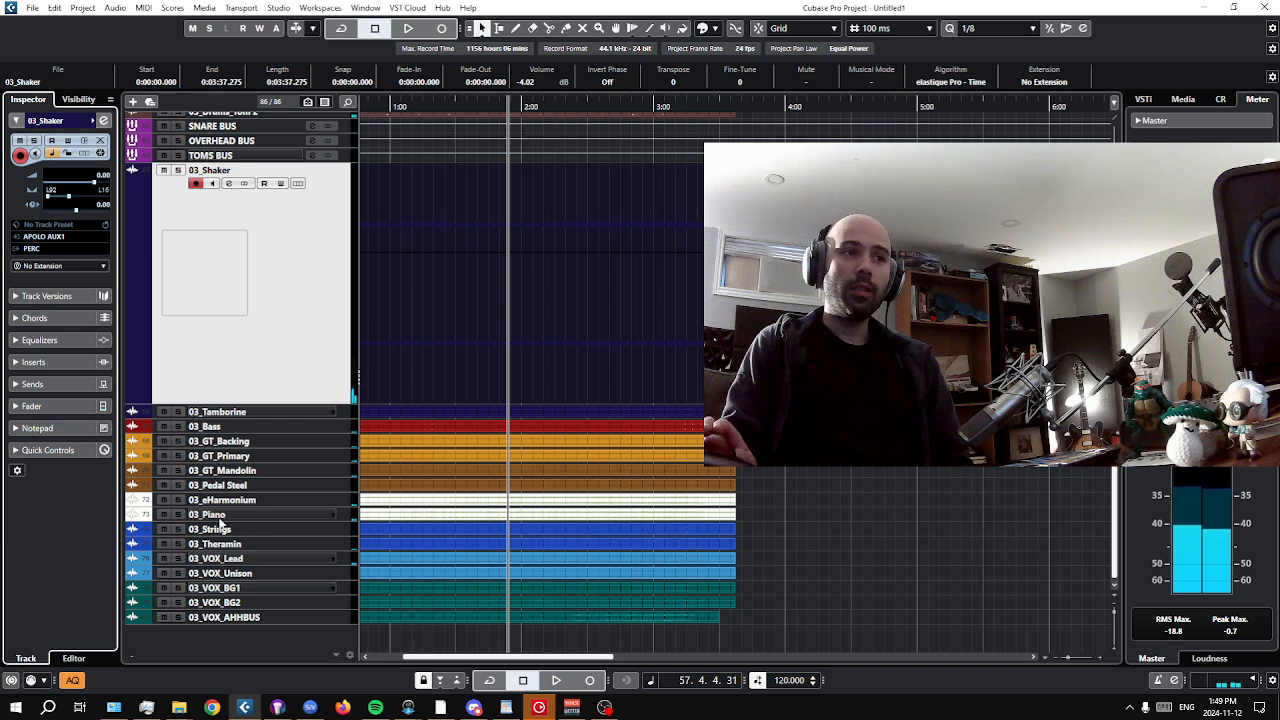
left_click(215, 516)
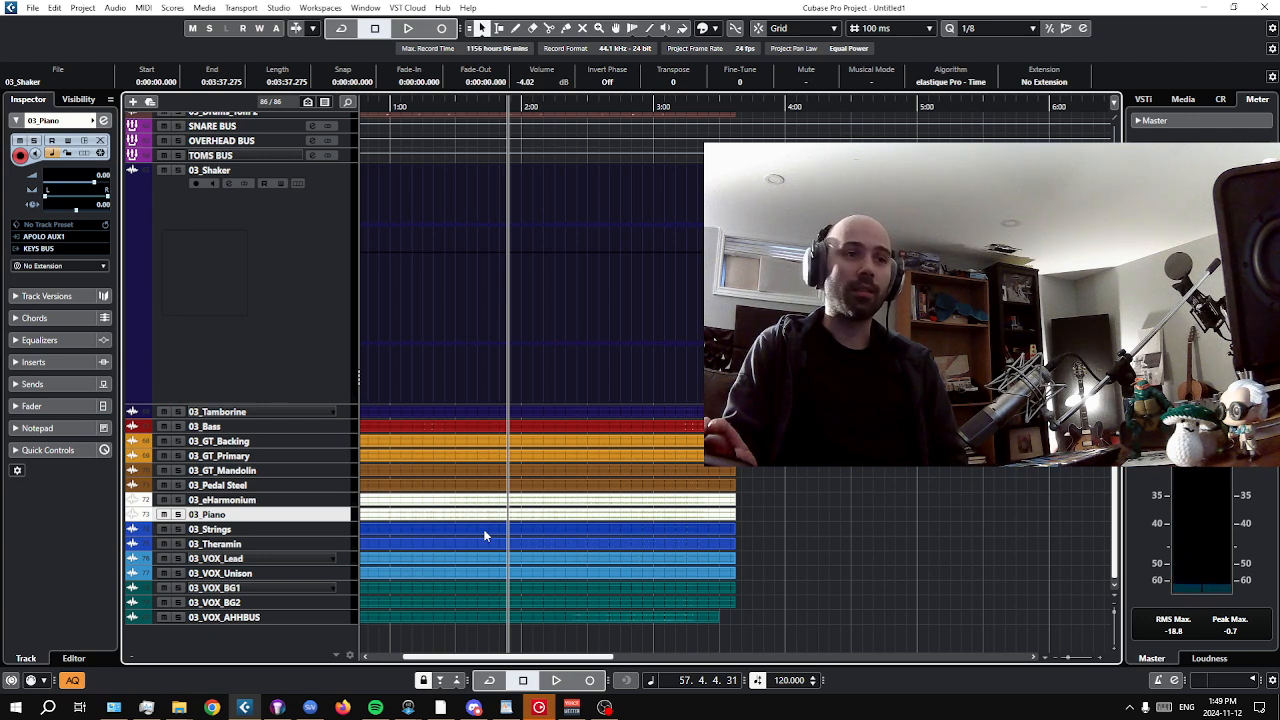
left_click(336, 558)
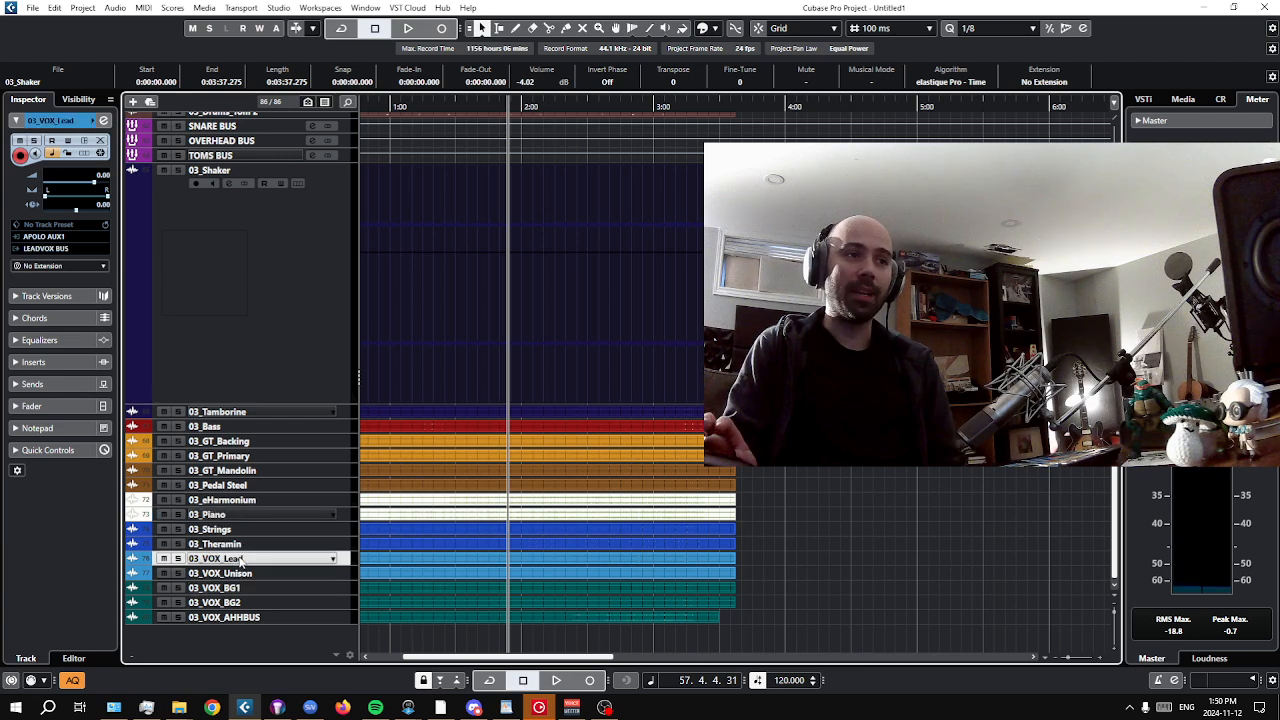
key("z")
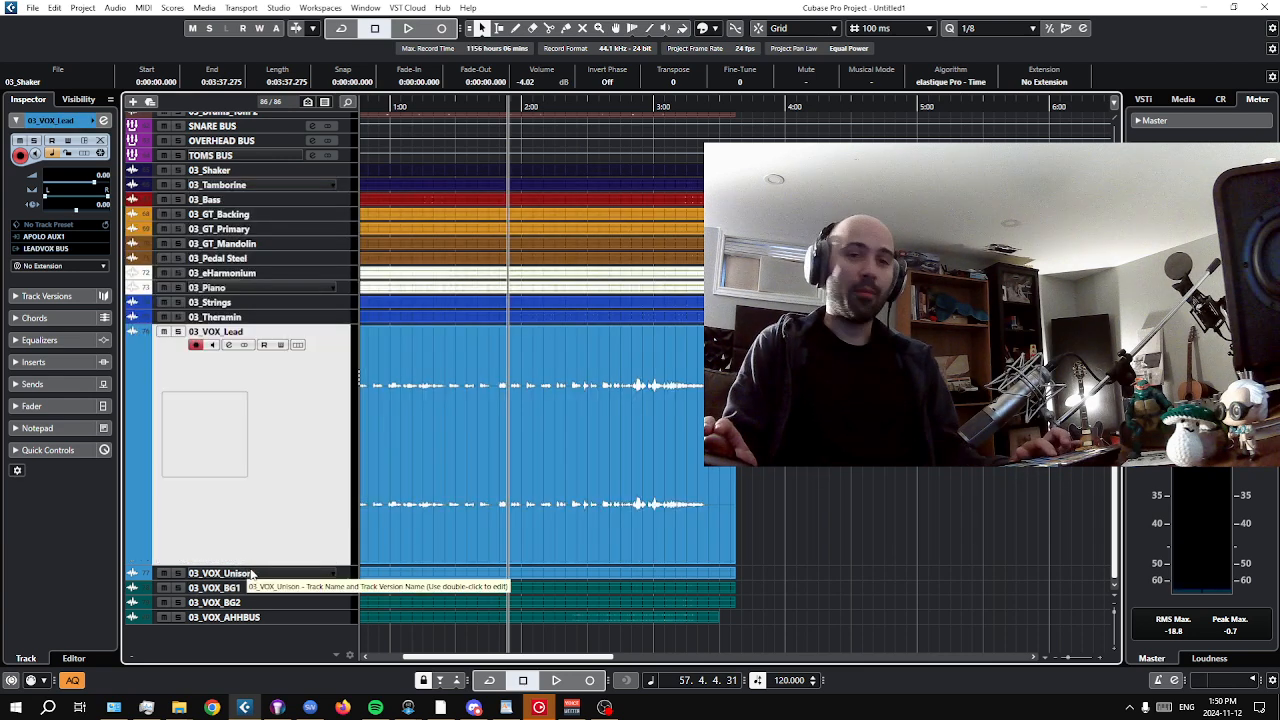
left_click(534, 133)
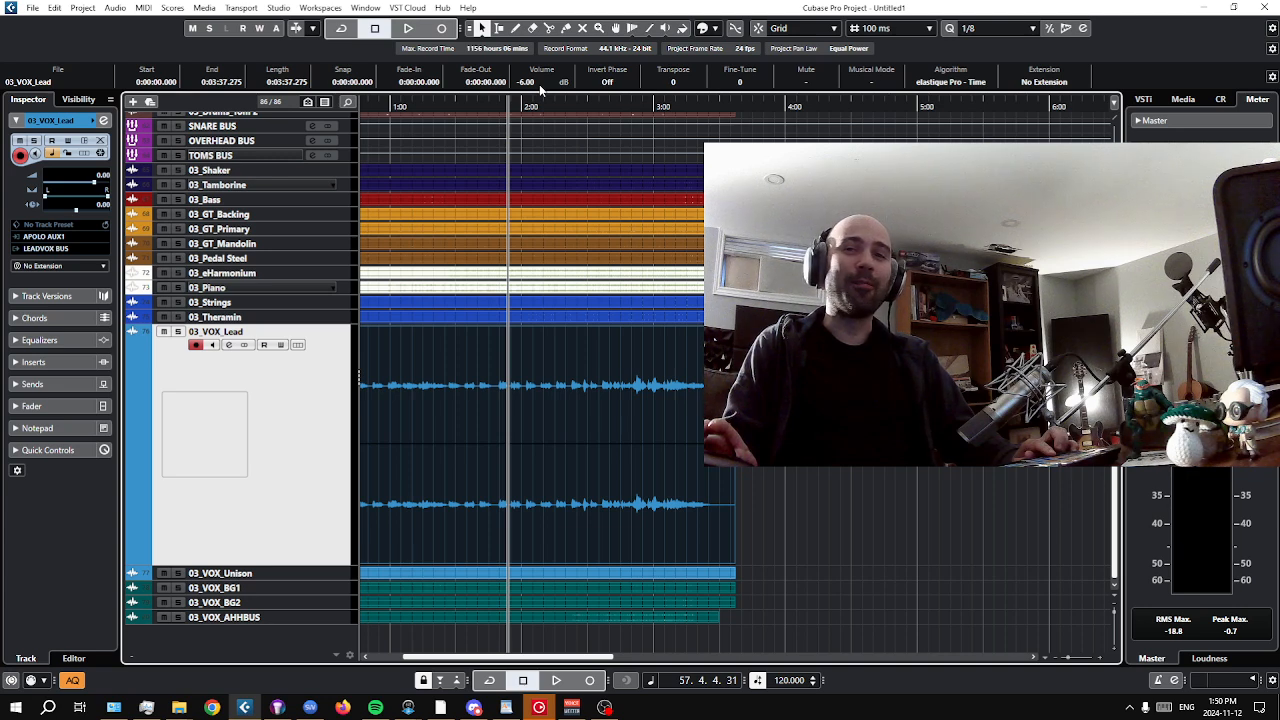
scroll(540, 90, "up", 1)
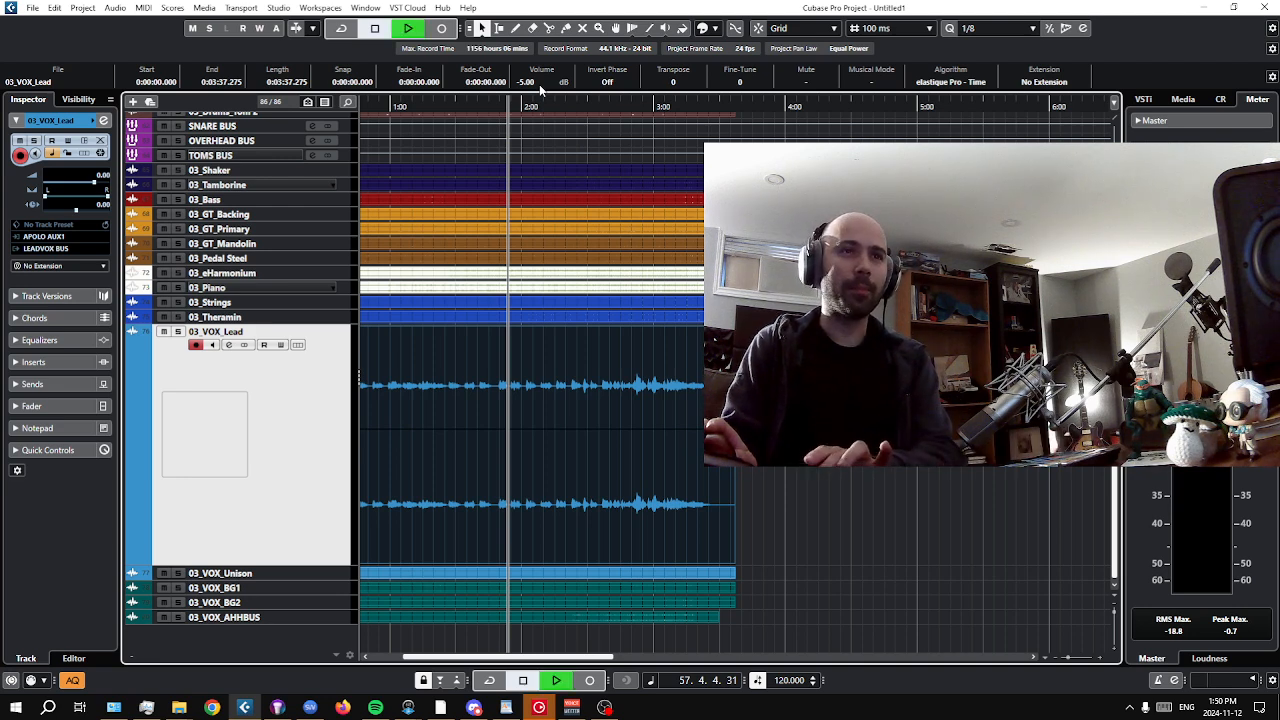
Raise the 03_VOX_Lead event's volume to 1.00 dB while playing the project to judge the vocal level.
key("space")
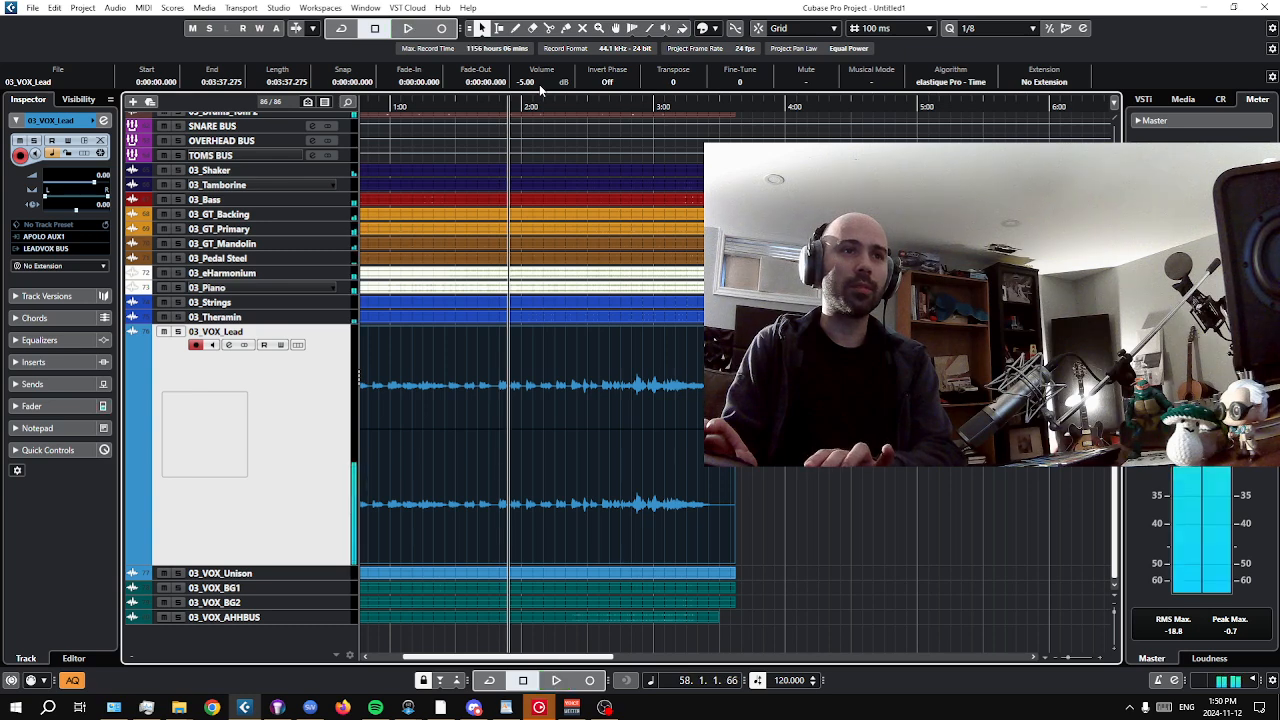
key("space")
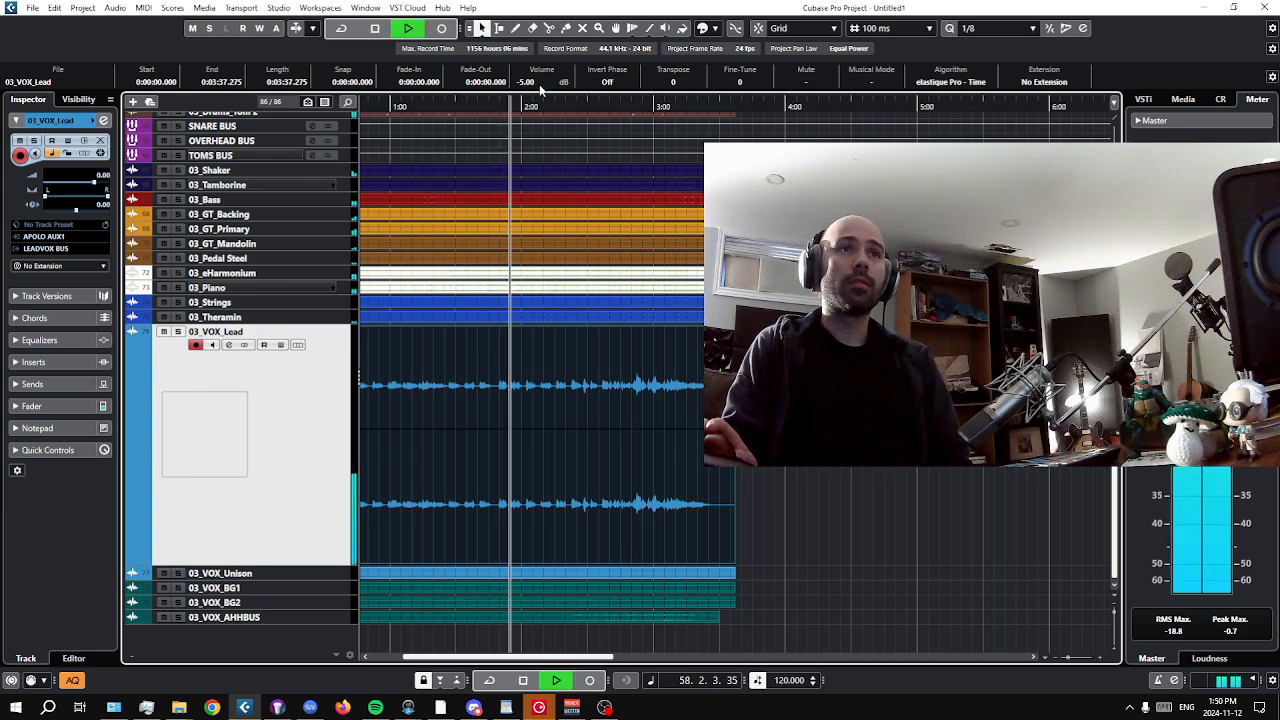
scroll(541, 89, "up", 1)
scroll(541, 89, "up", 3)
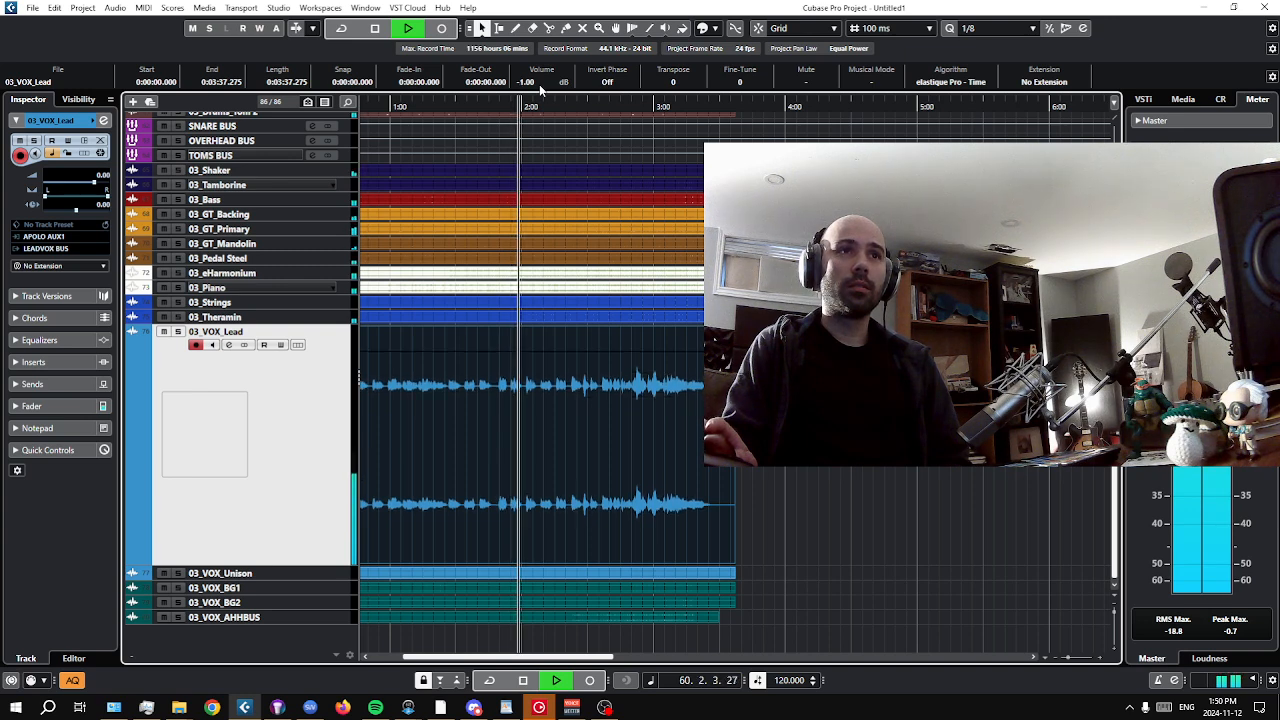
scroll(541, 89, "up", 2)
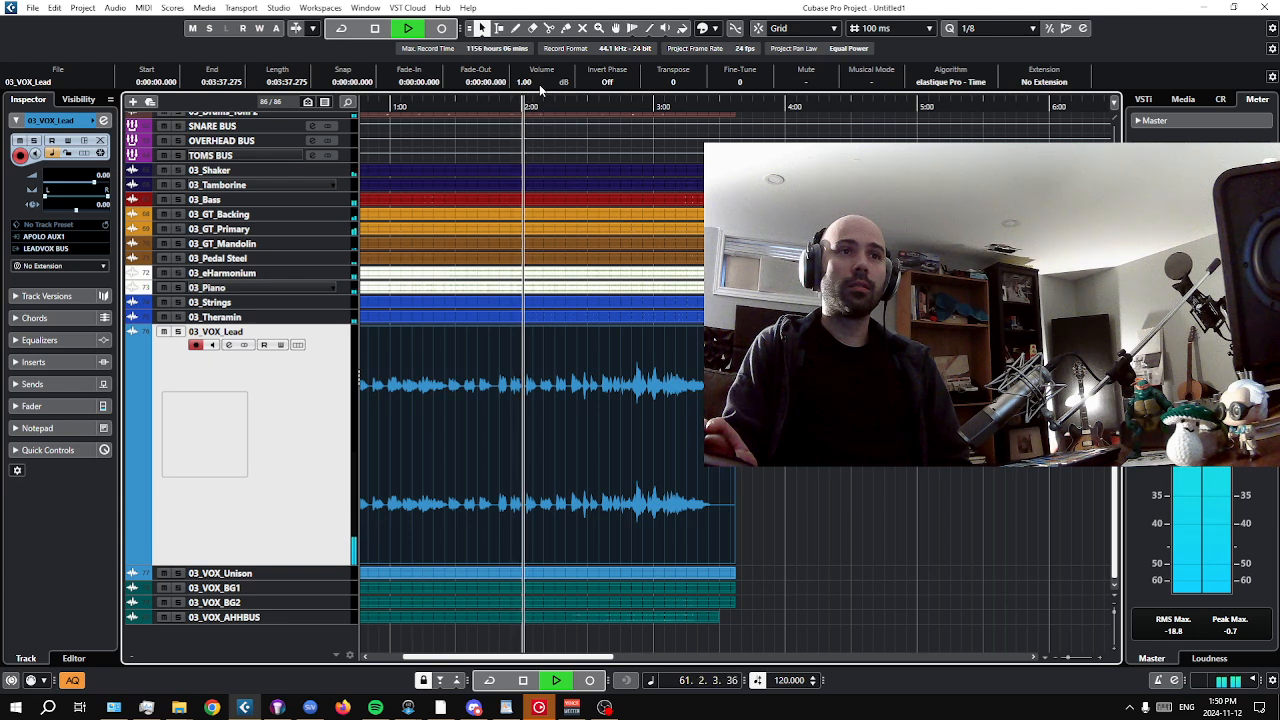
scroll(541, 89, "up", 1)
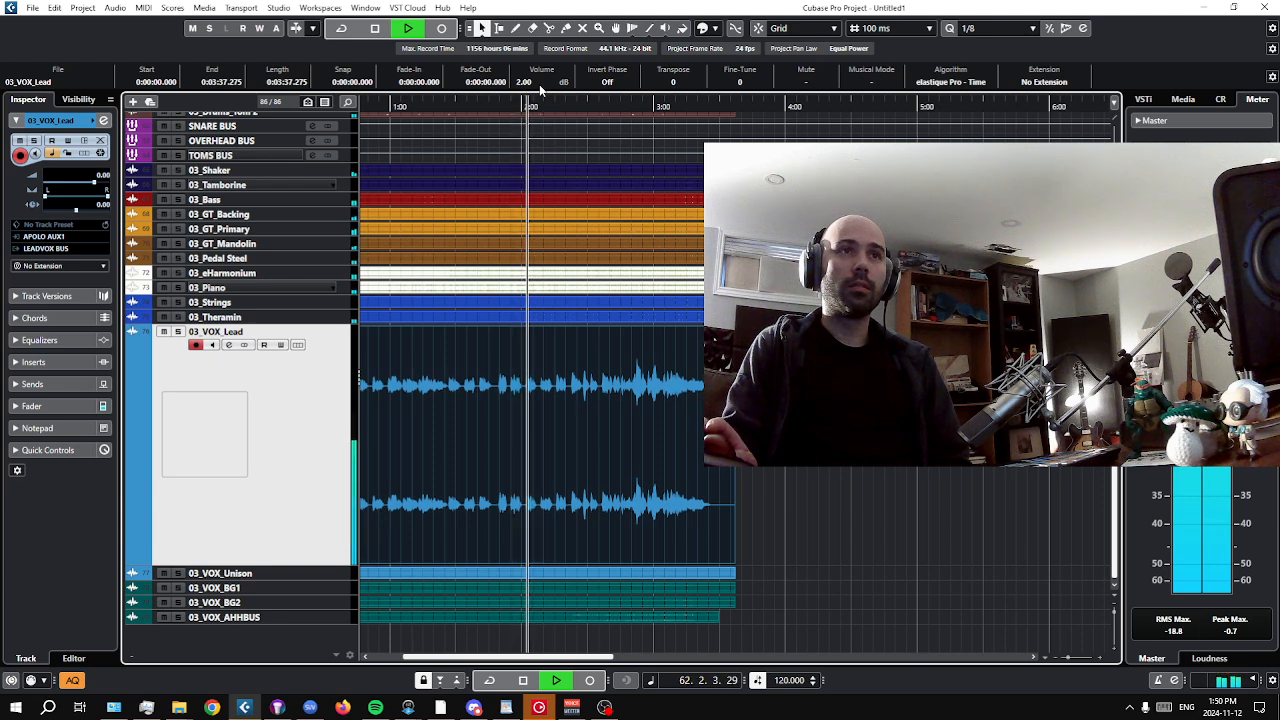
scroll(541, 89, "down", 1)
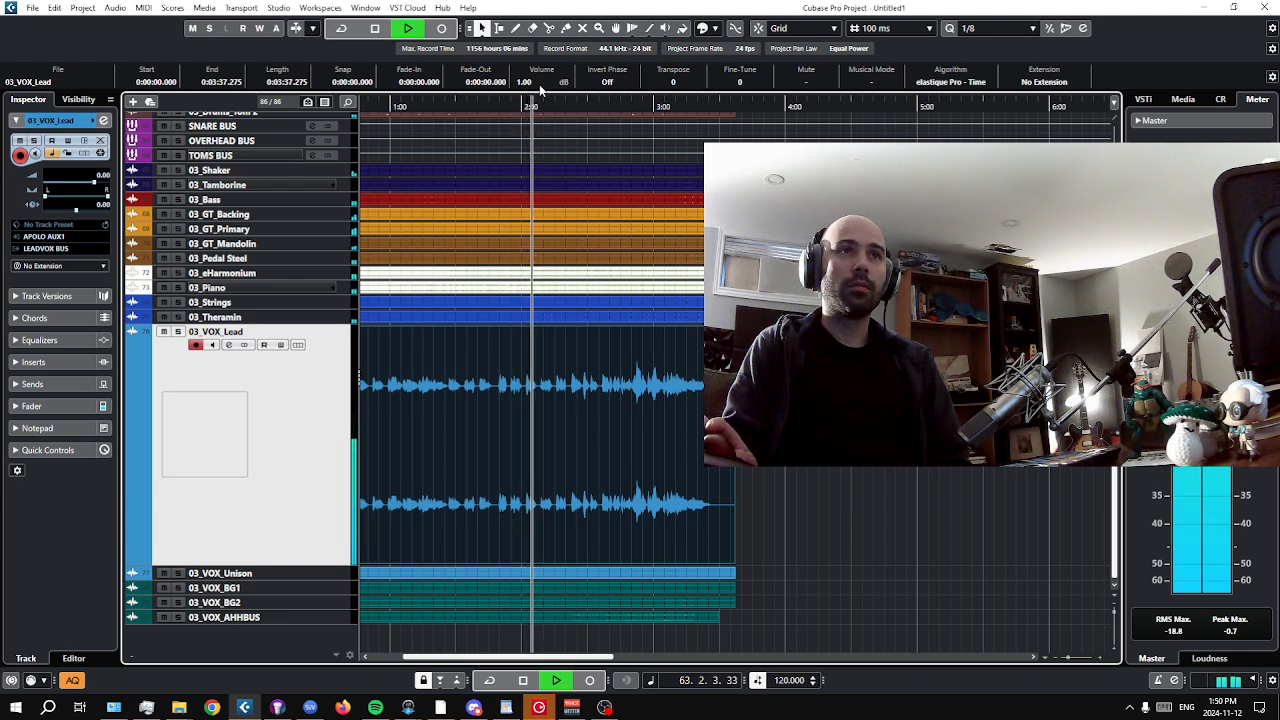
key("space")
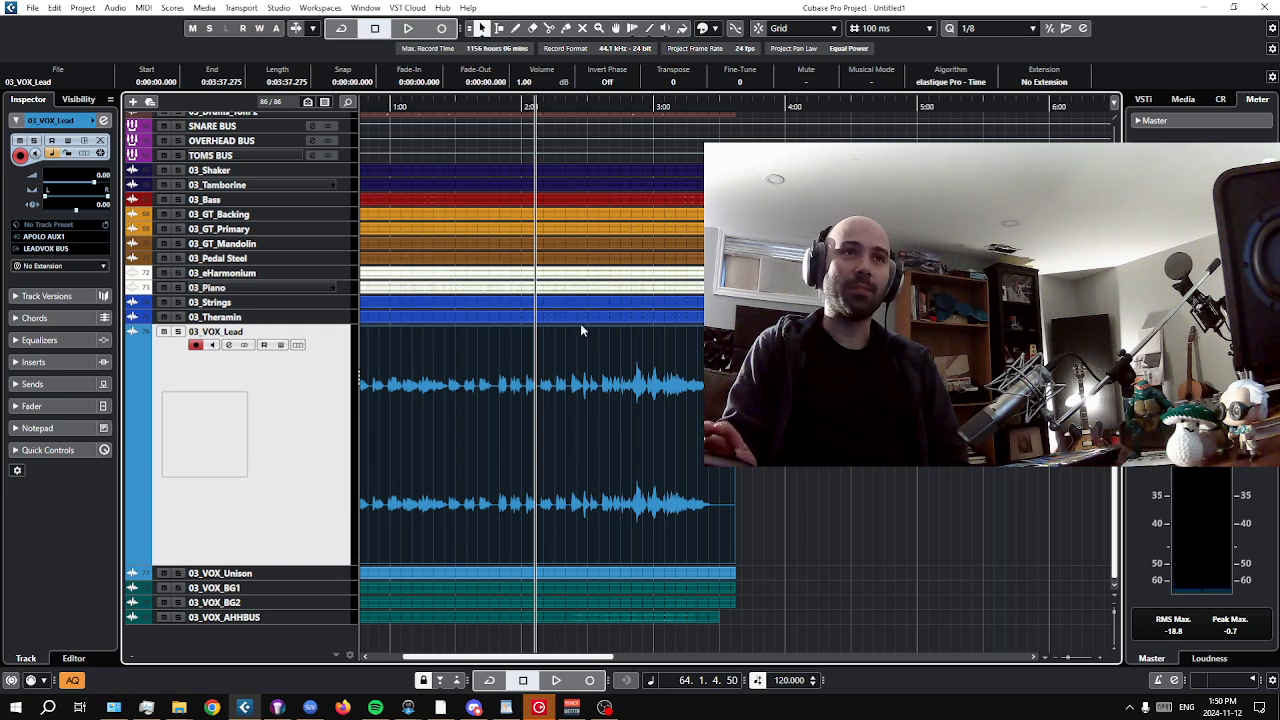
Examine the insert chains of BASS BUS, SYNTH BUS and LEADVOX BUS, checking the 03_VOX_Lead track in between.
scroll(435, 433, "up", 3)
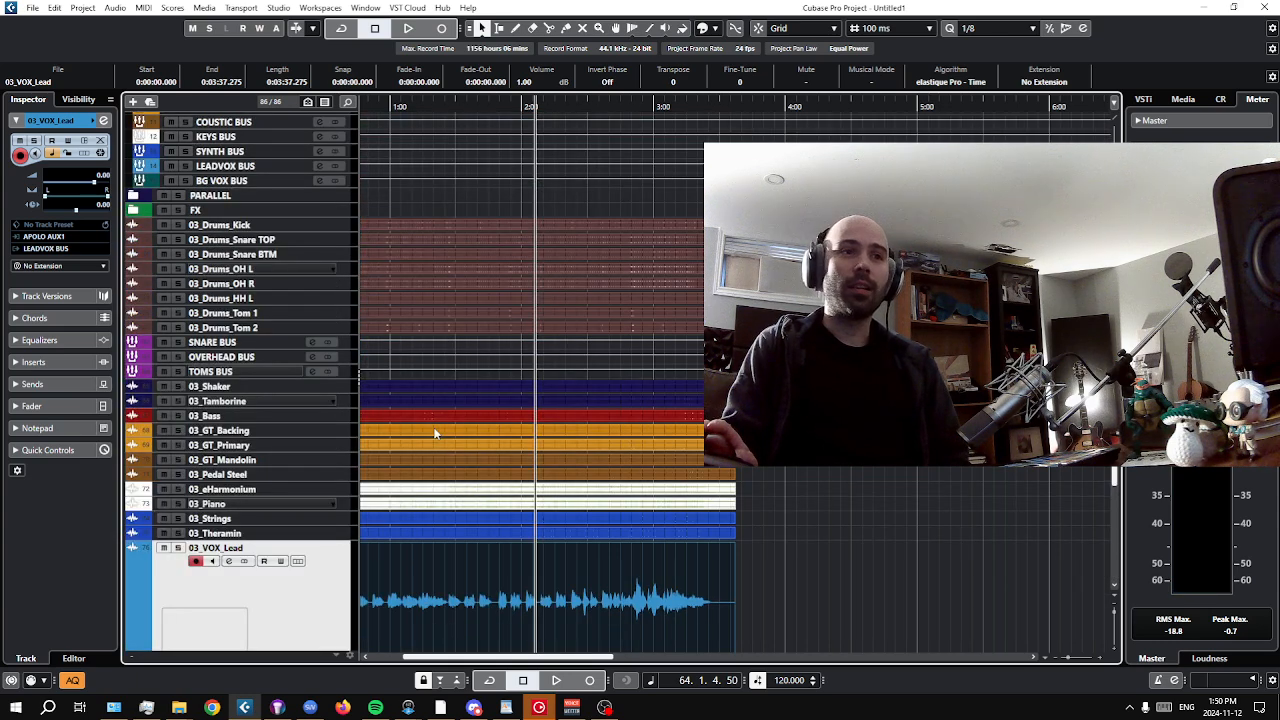
scroll(435, 433, "up", 3)
left_click(216, 296)
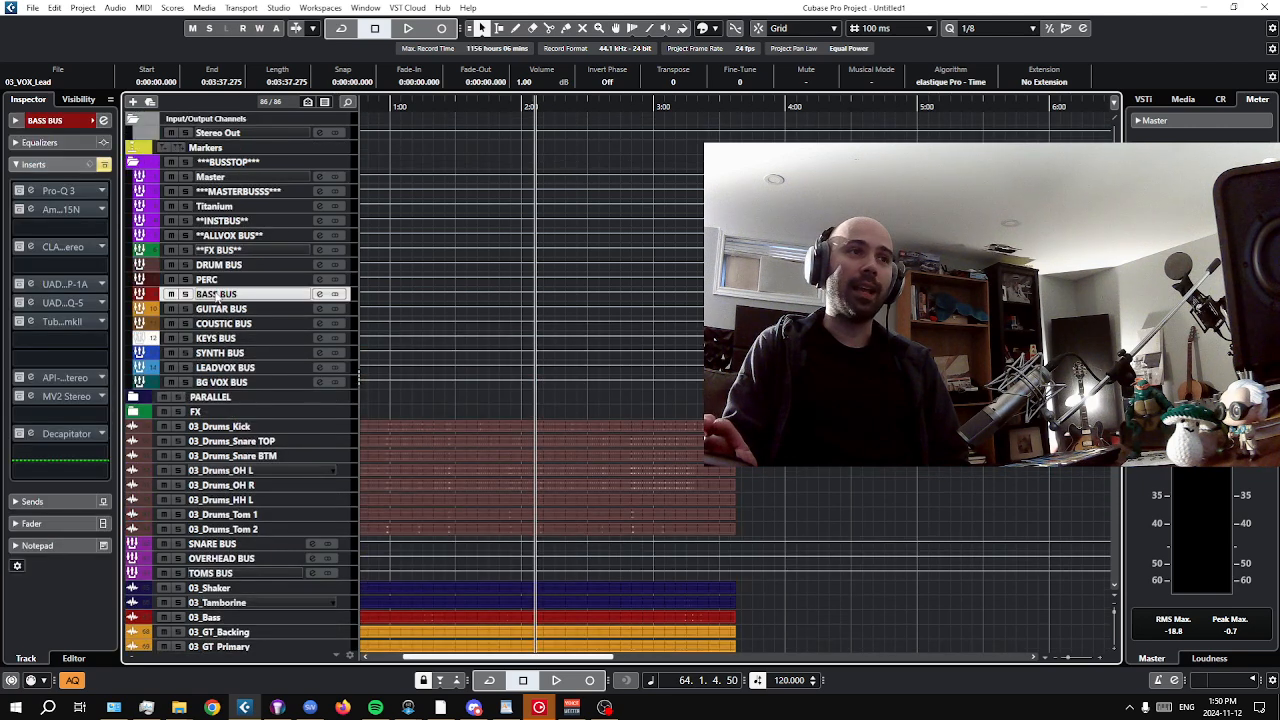
left_click(222, 352)
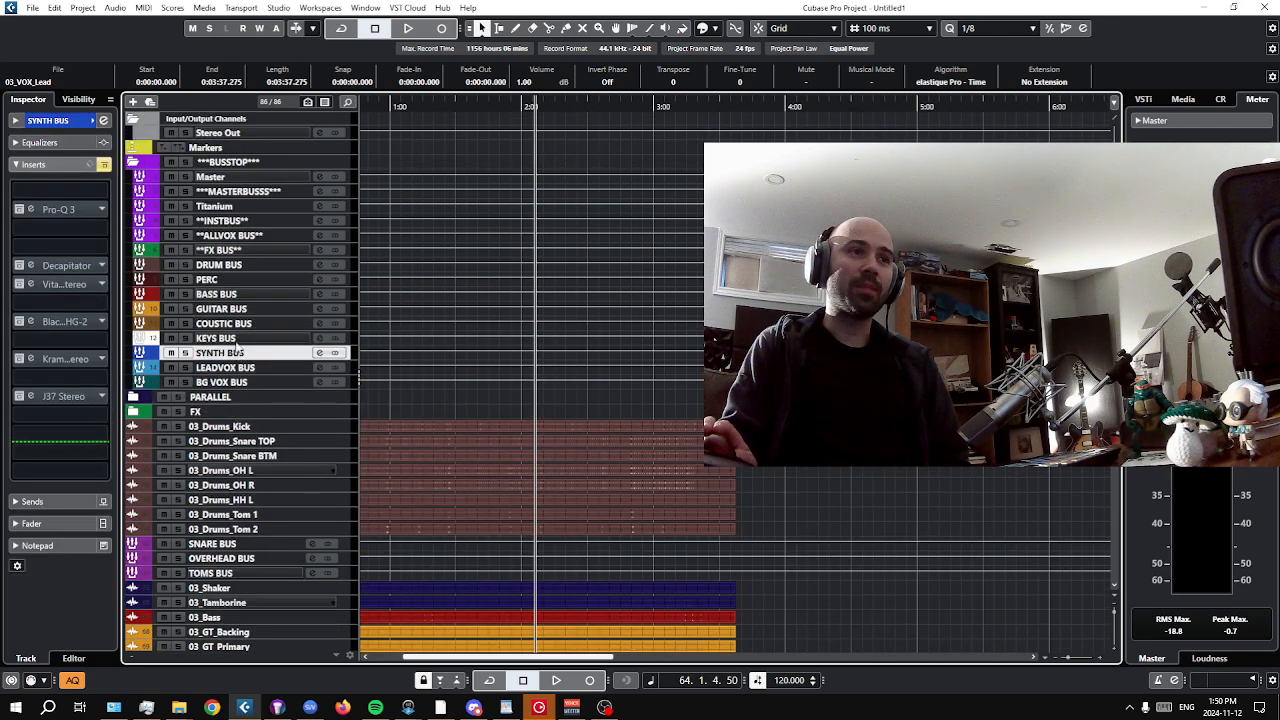
left_click(225, 367)
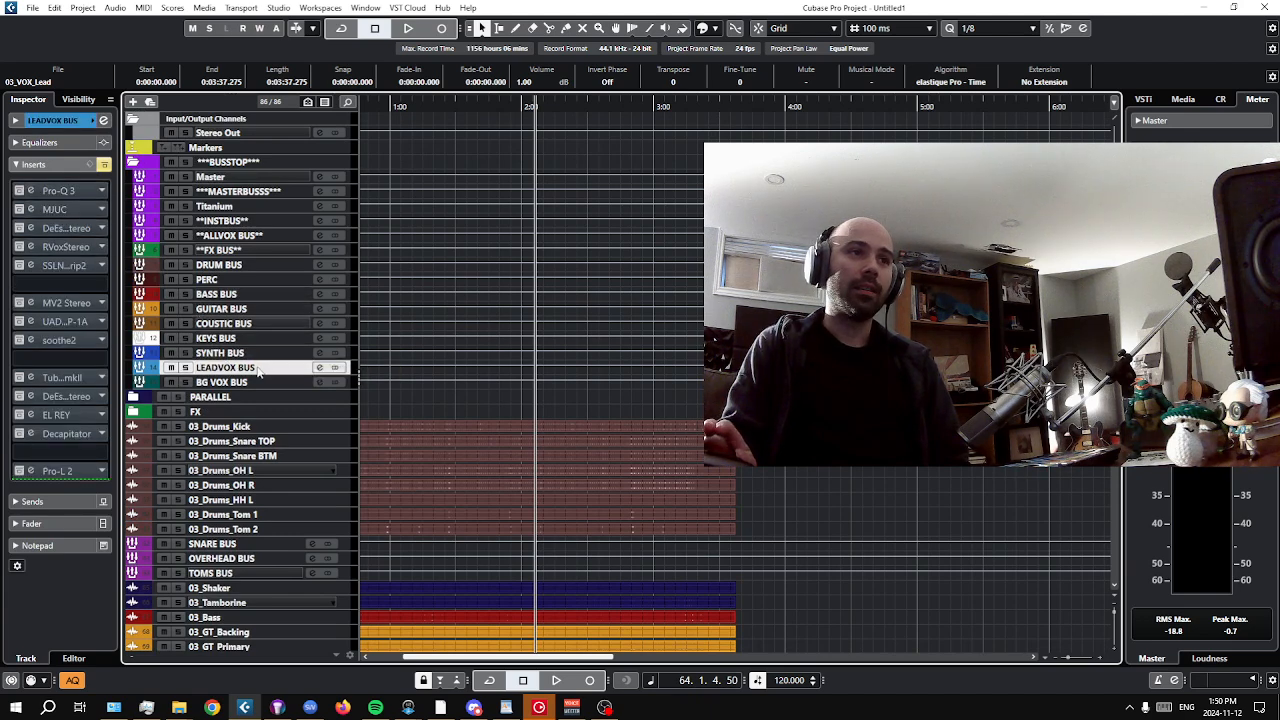
scroll(532, 521, "down", 5)
left_click(238, 428)
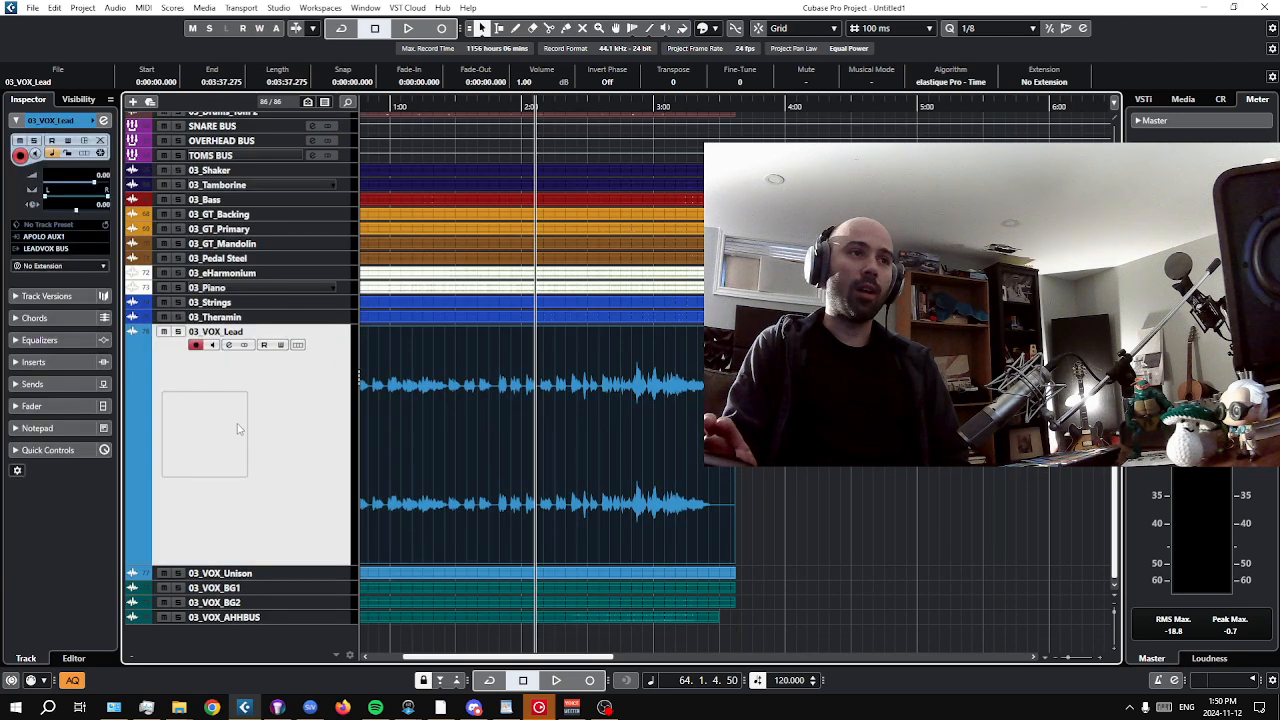
scroll(427, 453, "up", 5)
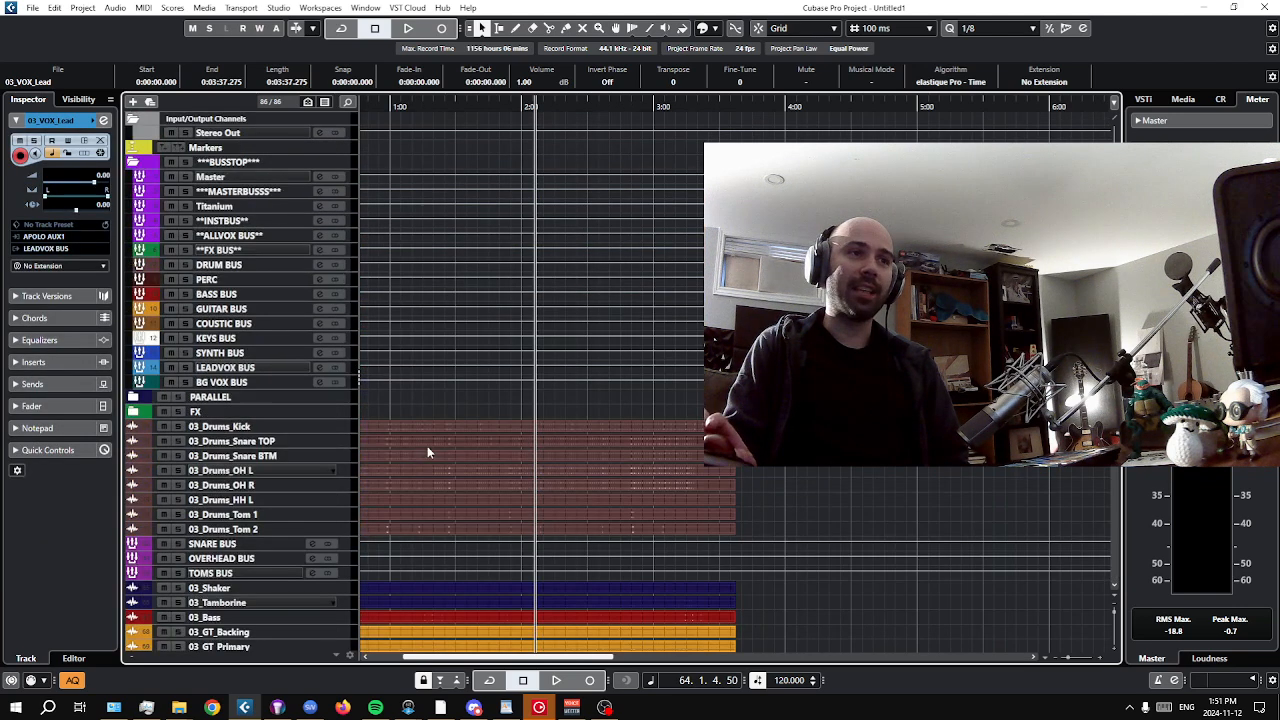
left_click(226, 354)
left_click(224, 368)
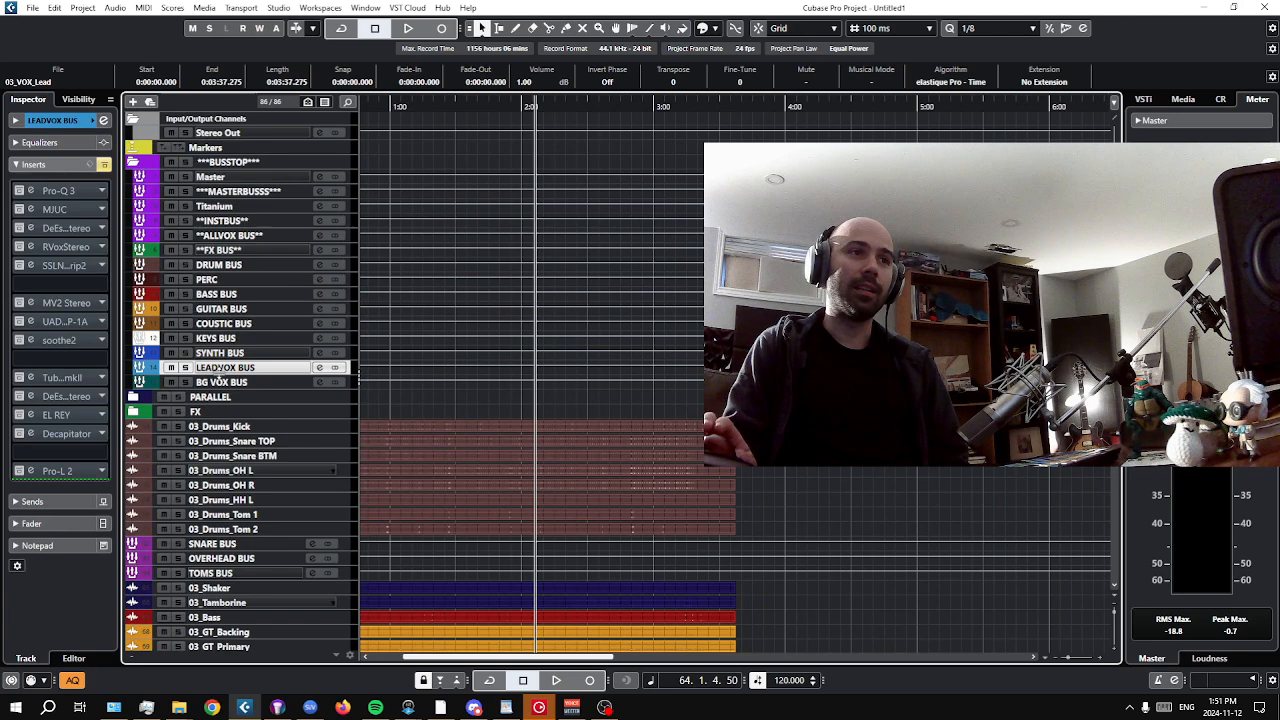
Examine the Pro-Q 3, MJUC and RVox Stereo inserts on LEADVOX BUS, close their windows and switch Pro-Q 3 off.
left_click(26, 196)
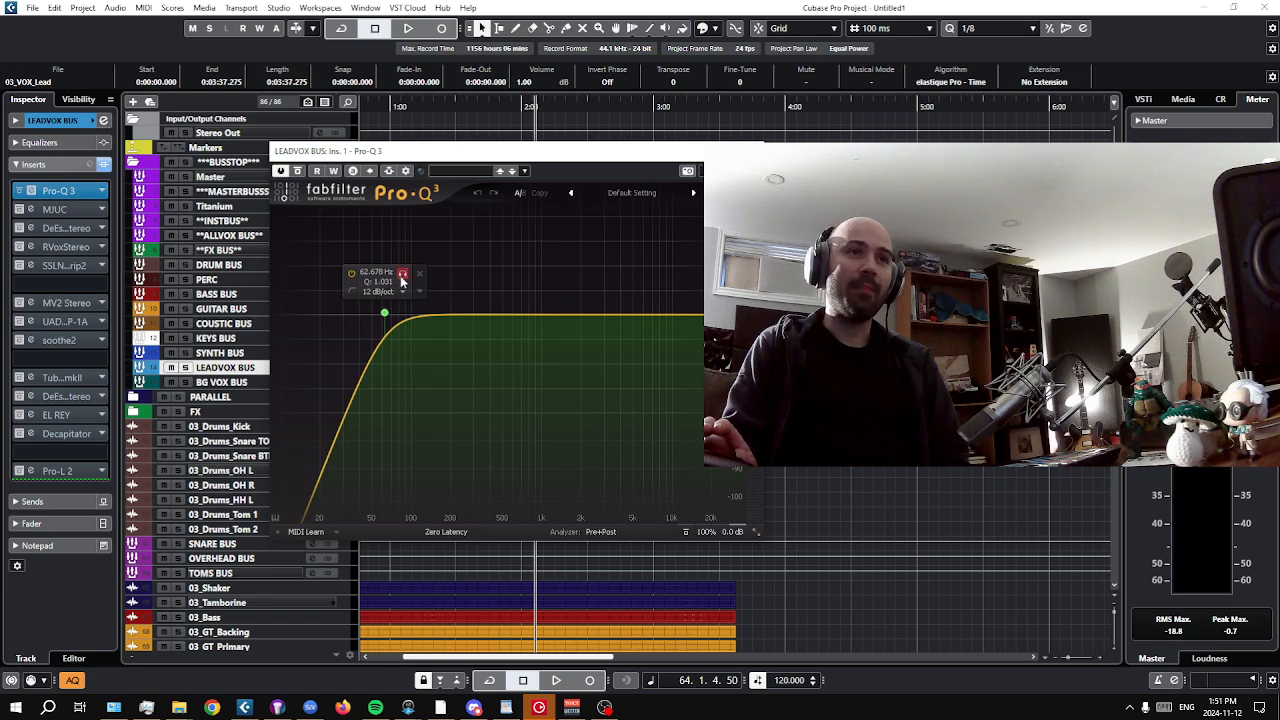
left_click(52, 211)
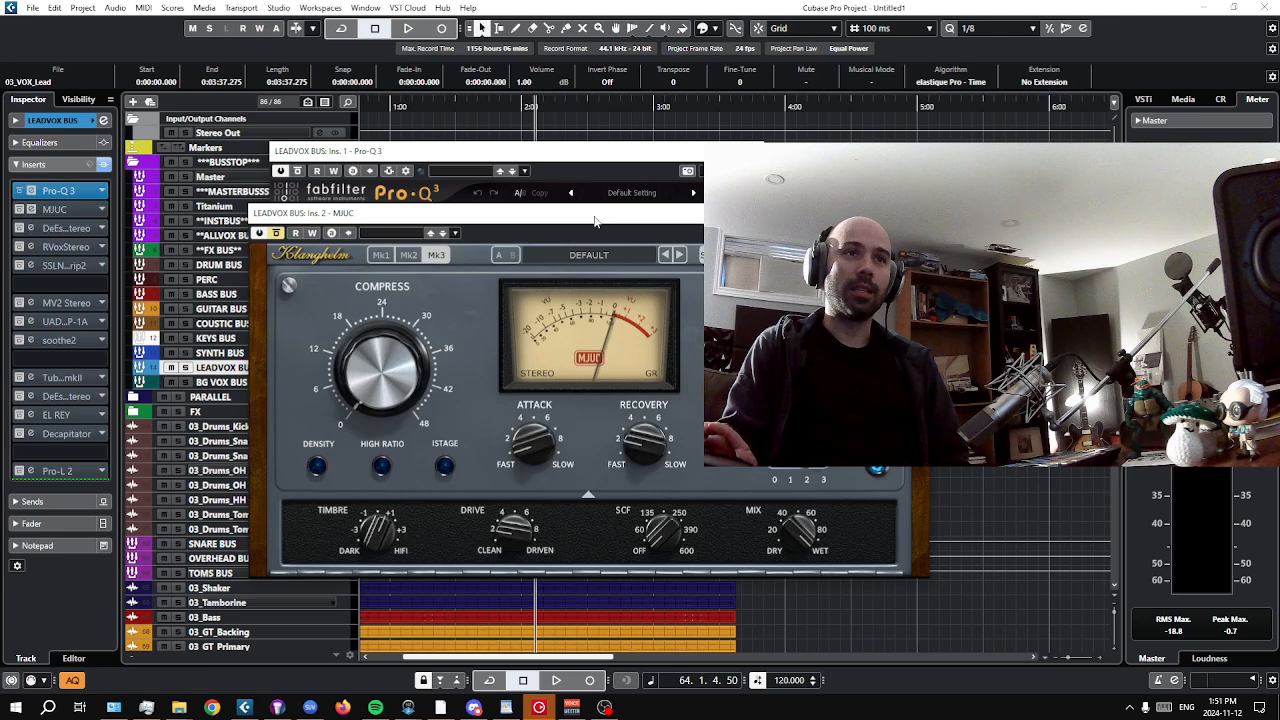
left_click_drag(594, 221, 450, 264)
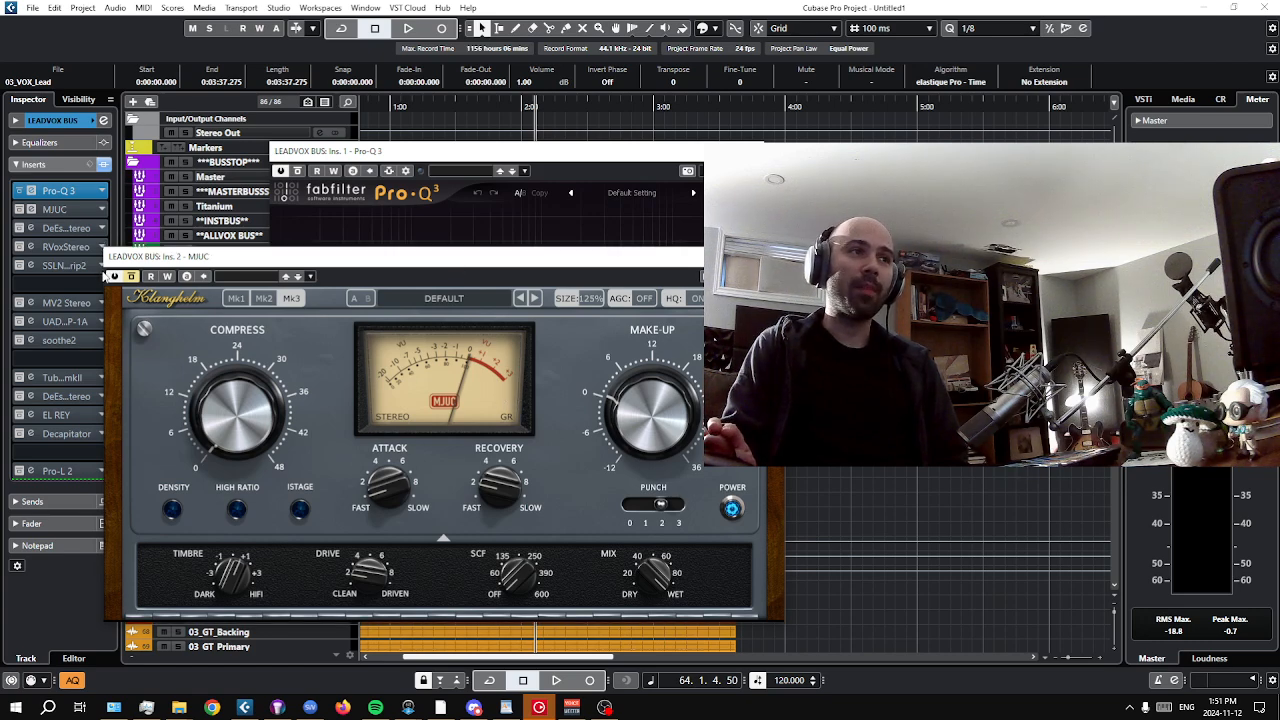
left_click(53, 251)
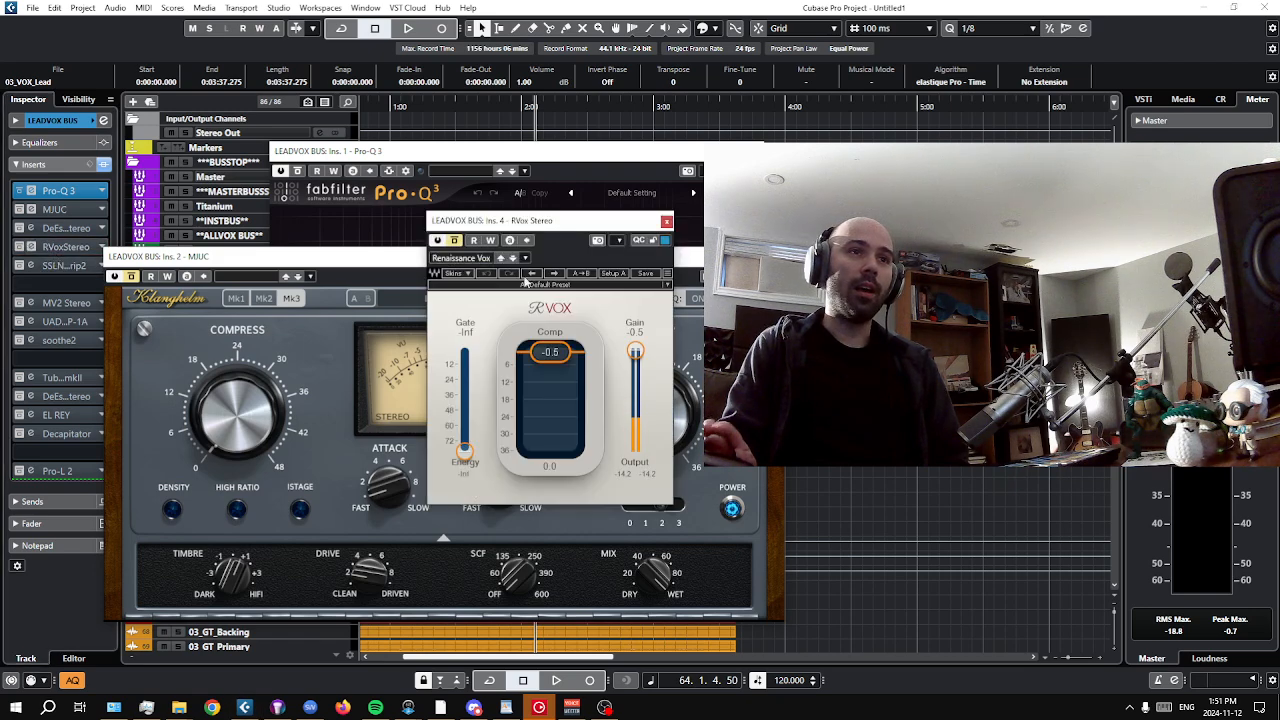
left_click_drag(592, 234, 421, 298)
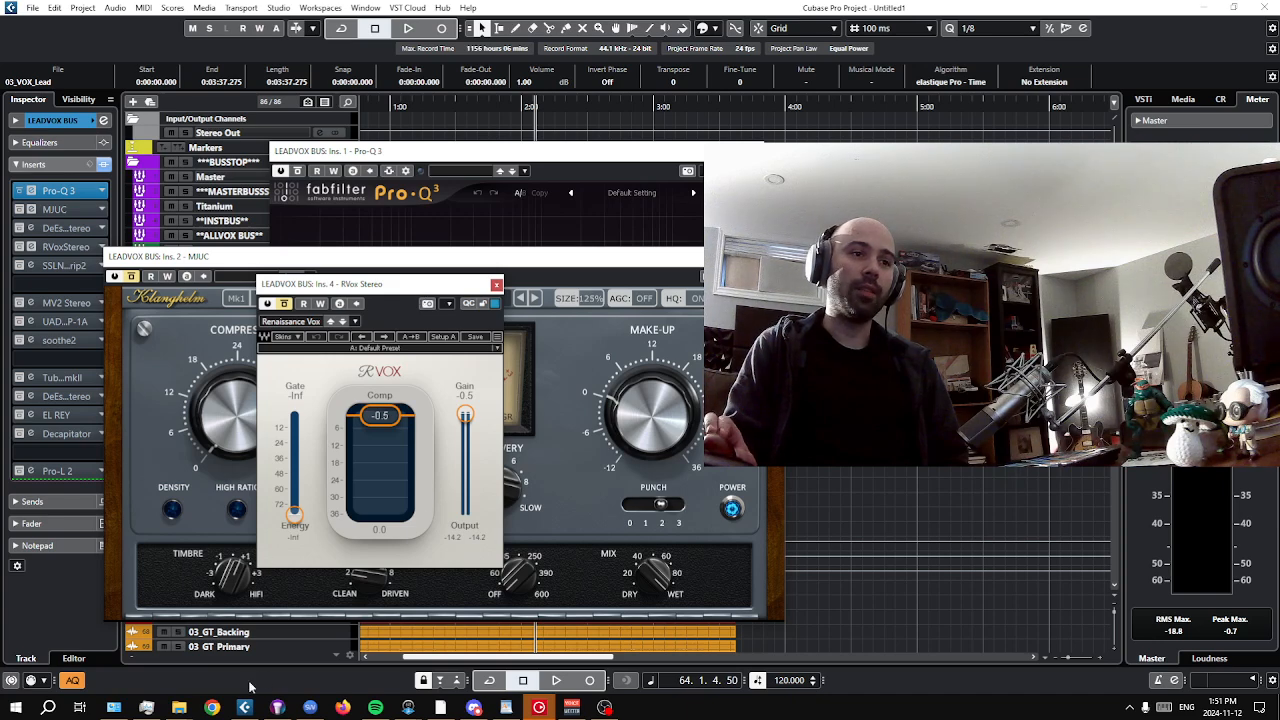
left_click(496, 285)
left_click(770, 257)
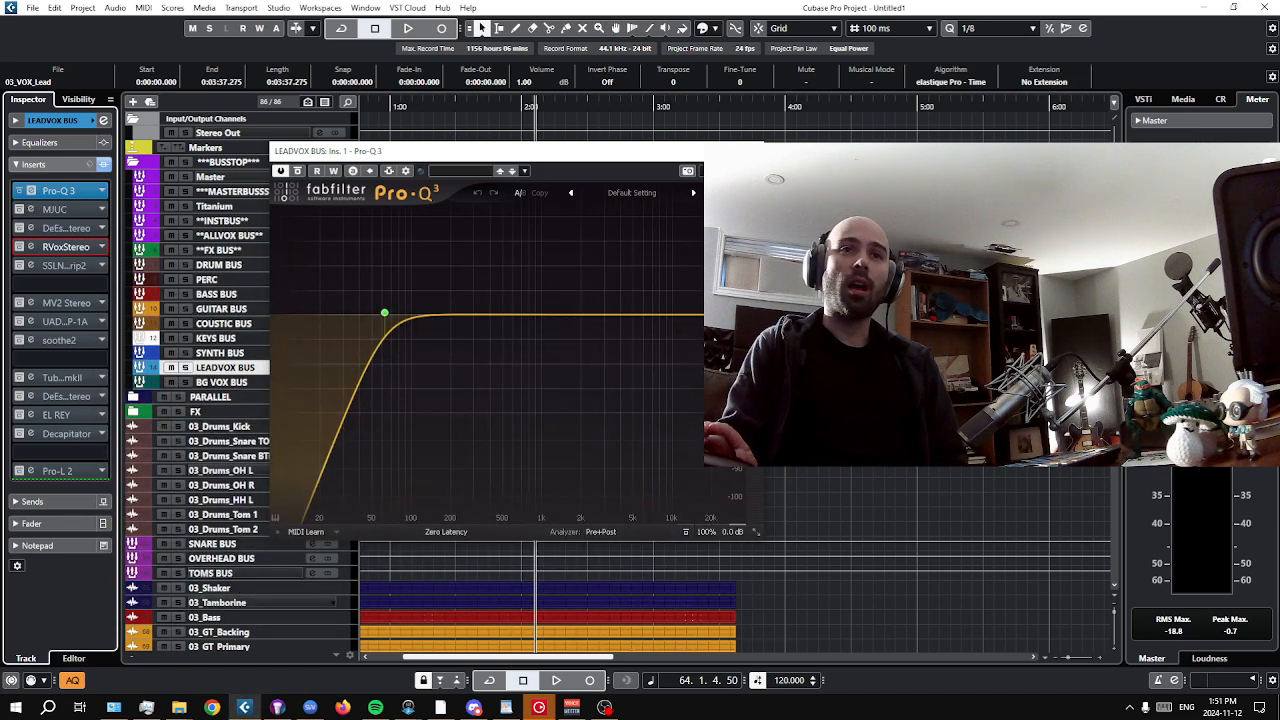
left_click(750, 151)
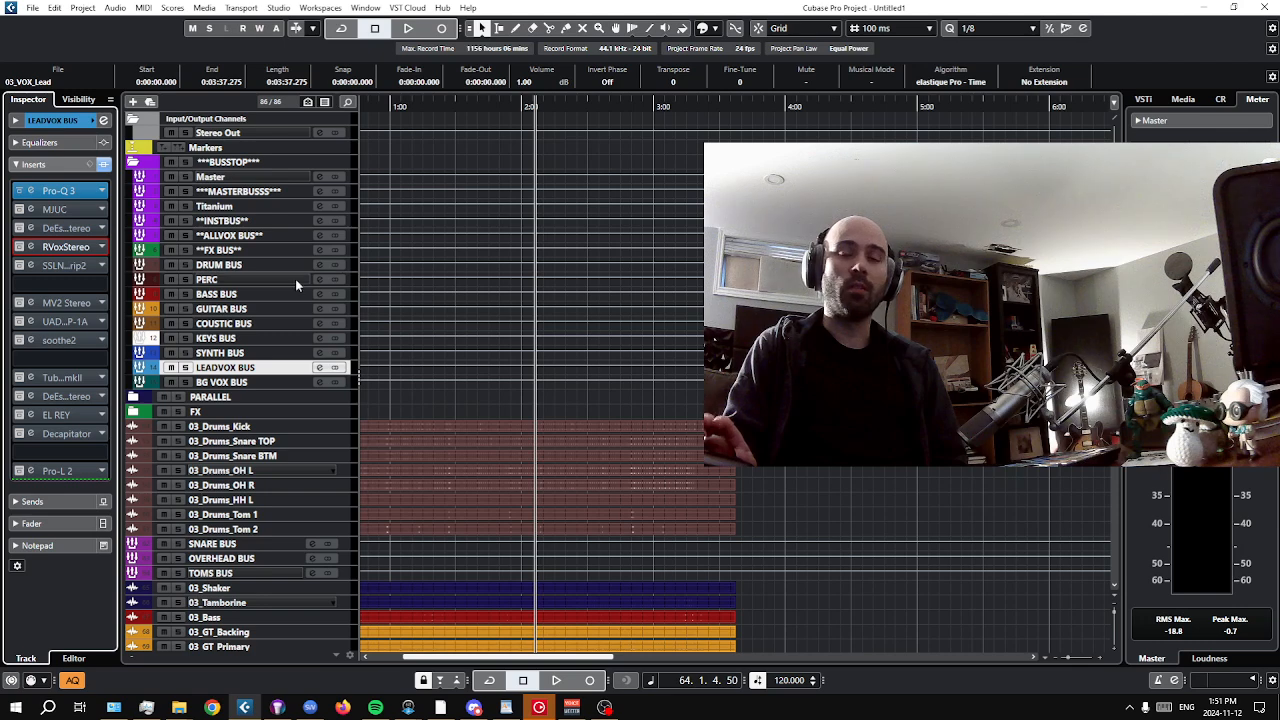
left_click(19, 191)
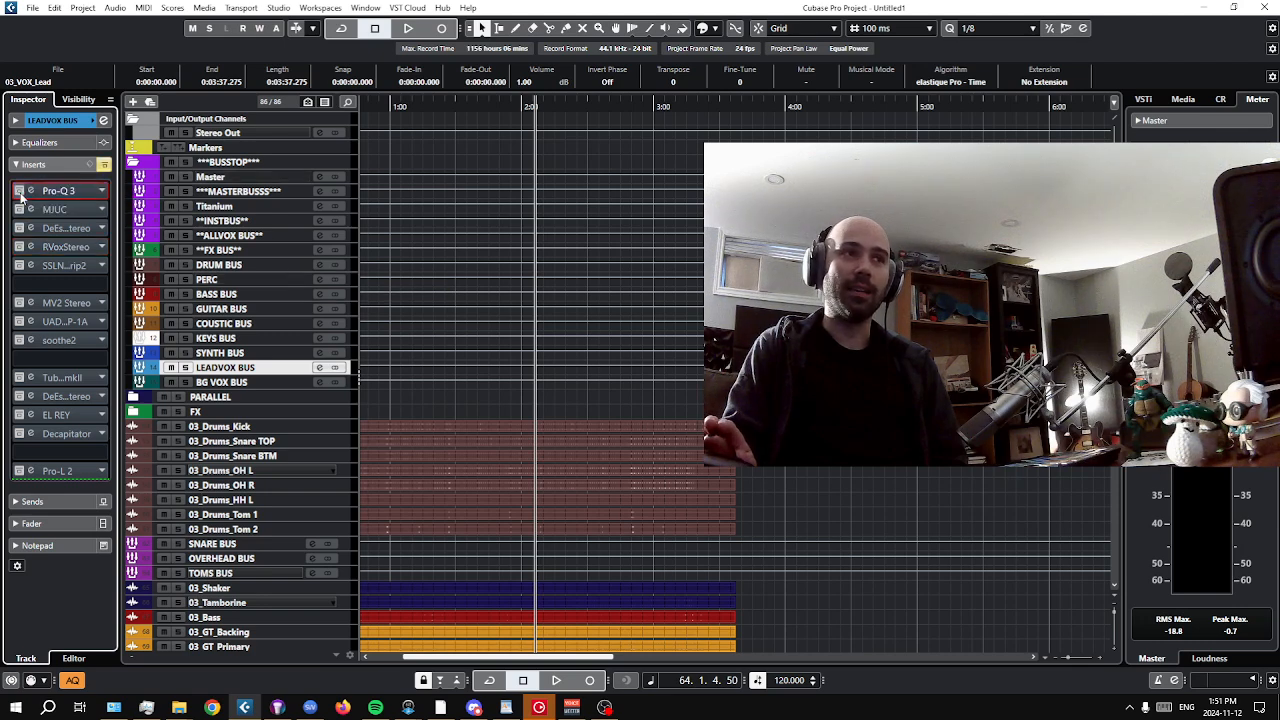